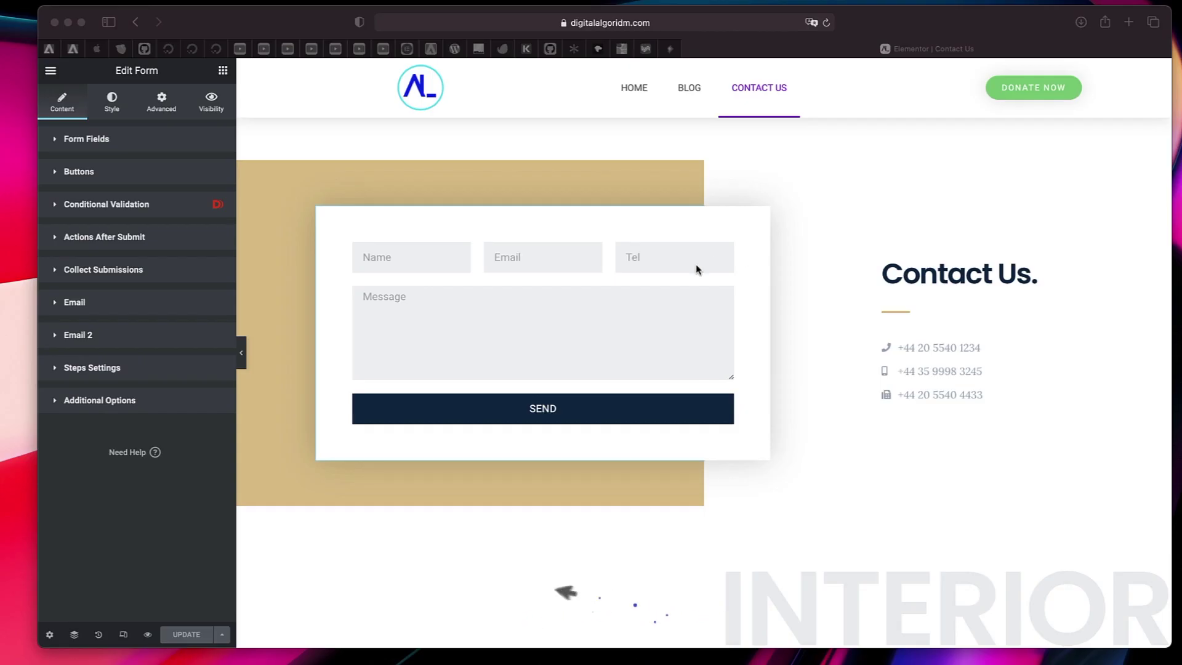
Open the Contact Us form's settings and expand the Email 2 notification under Actions After Submit
{"action": "left_click", "coordinate": [730, 229]}
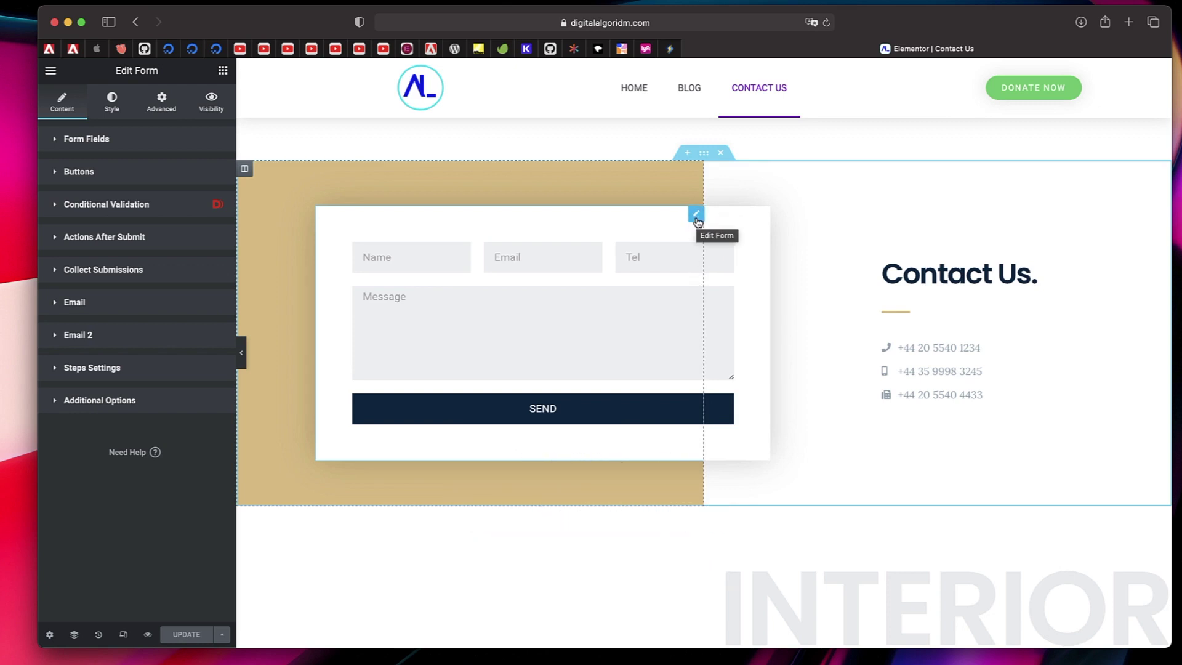
{"action": "left_click", "coordinate": [696, 215]}
{"action": "left_click", "coordinate": [102, 243]}
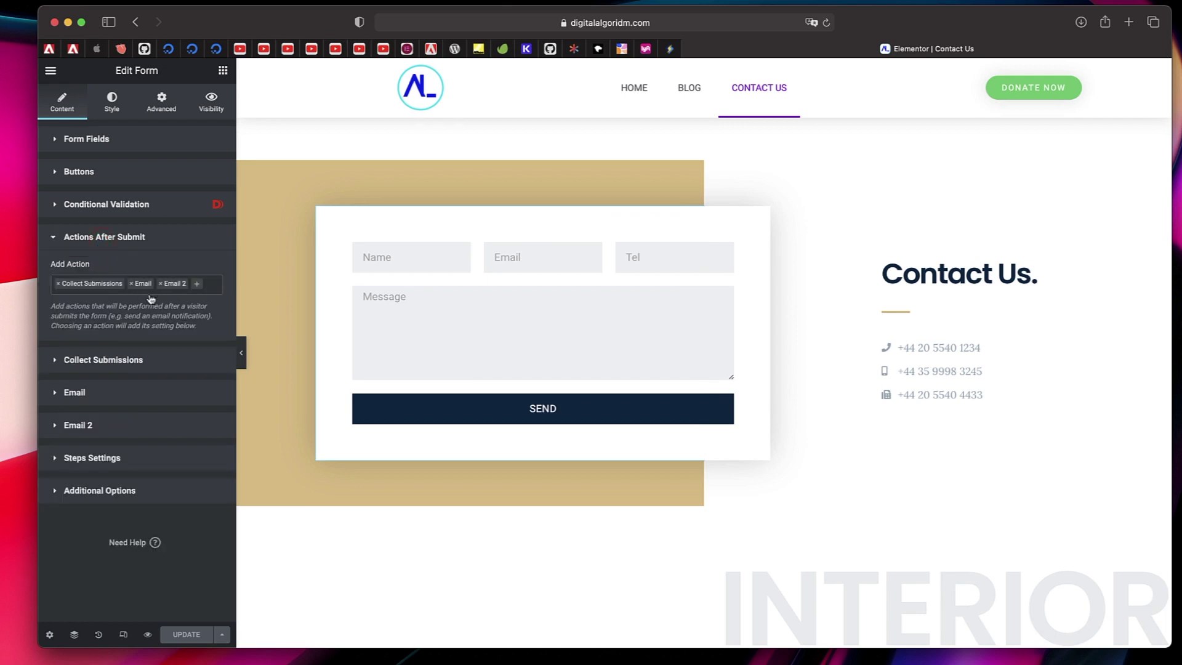
{"action": "left_click", "coordinate": [103, 396]}
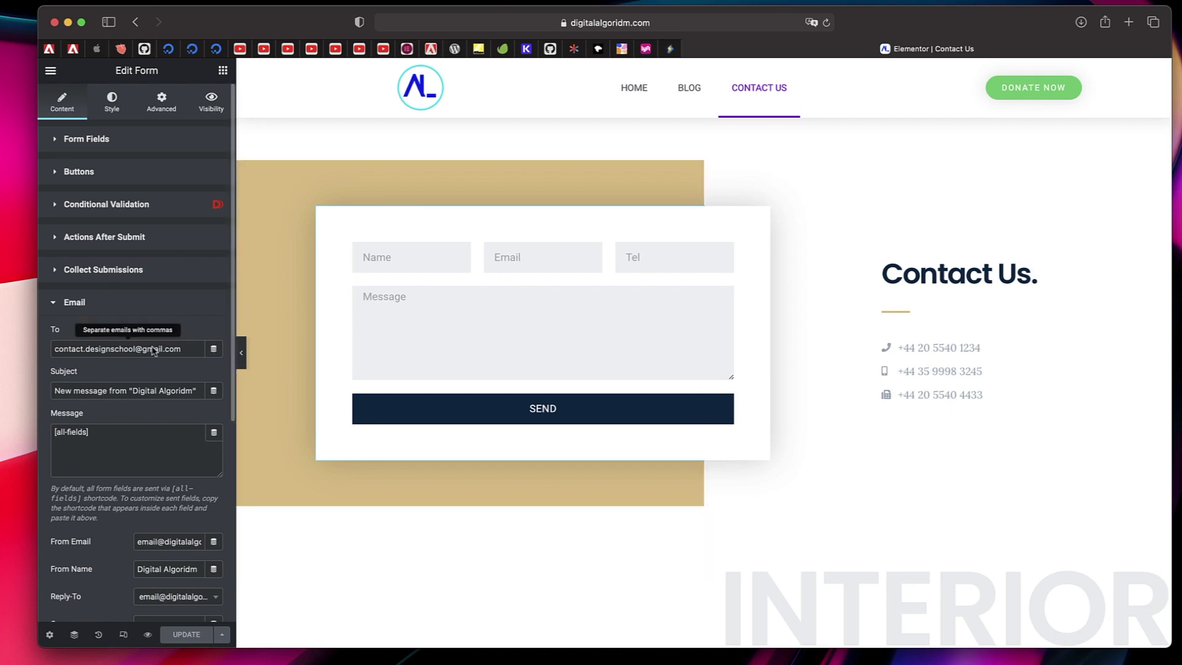
{"action": "left_click", "coordinate": [130, 311]}
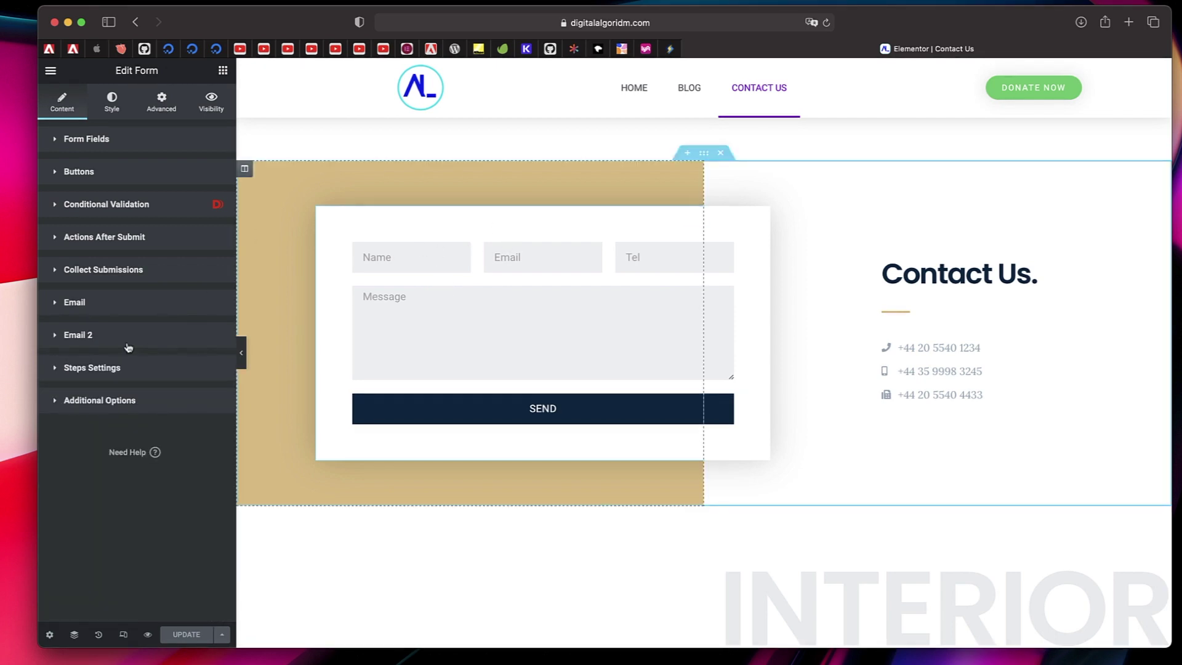
{"action": "left_click", "coordinate": [128, 336]}
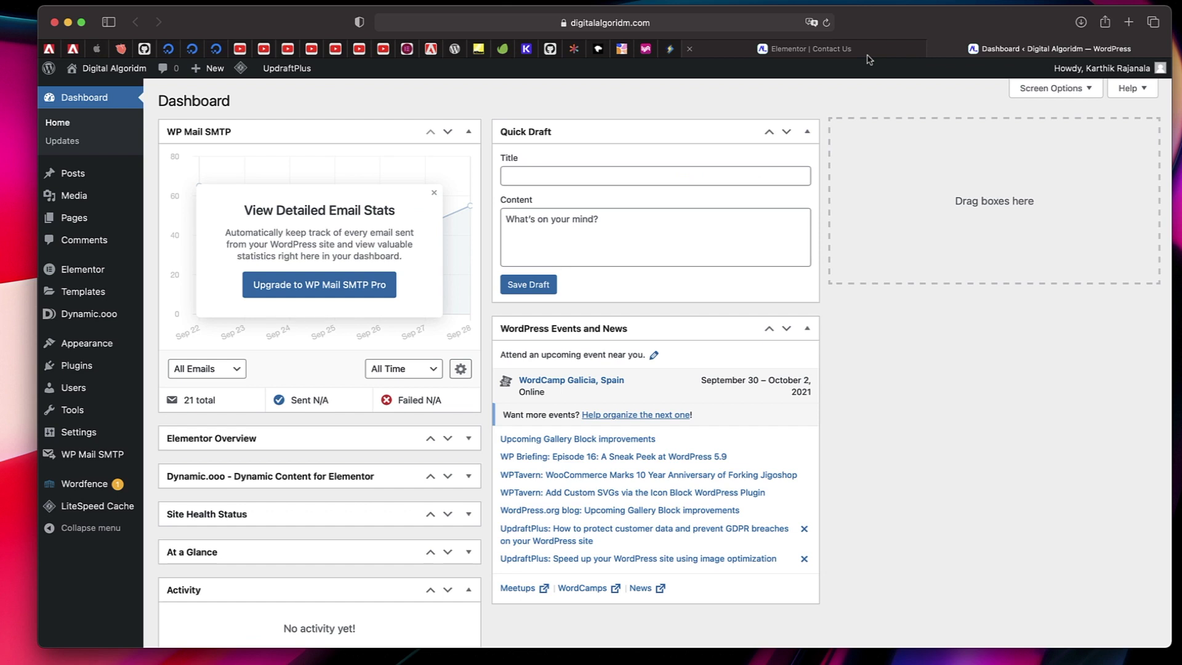
Go to the All Pages list in the WordPress admin
{"action": "left_click", "coordinate": [102, 220]}
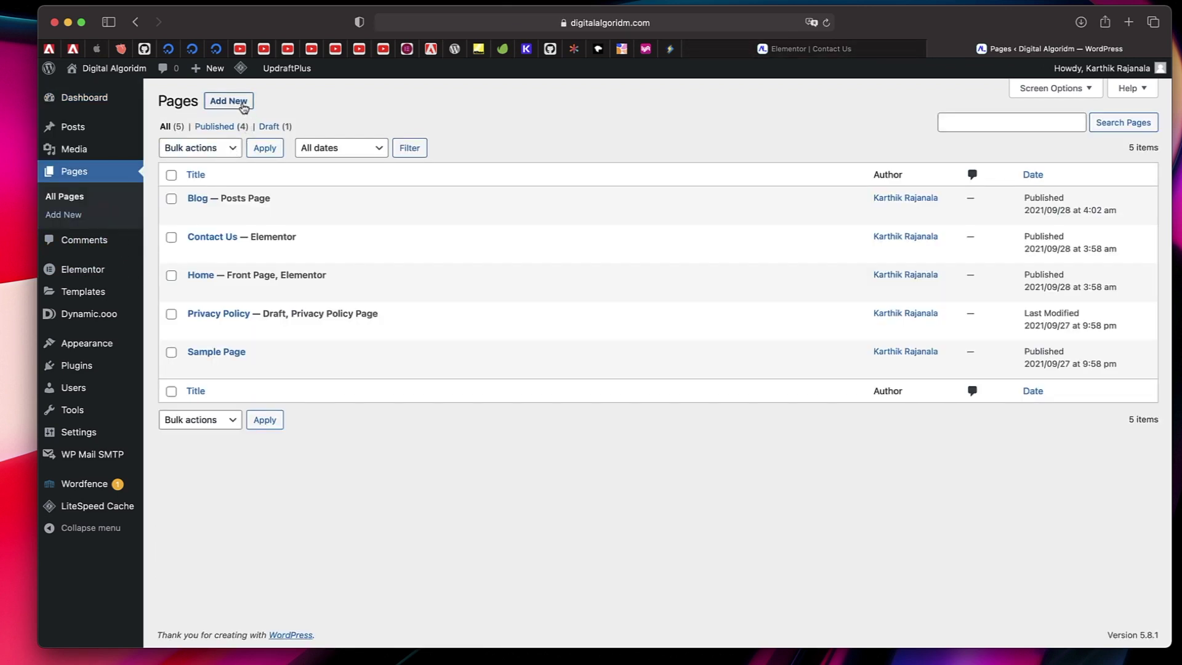
{"action": "mouse_move", "coordinate": [232, 240]}
Create a new page titled 'New Form' using the Elementor Full Width template
{"action": "left_click", "coordinate": [230, 101]}
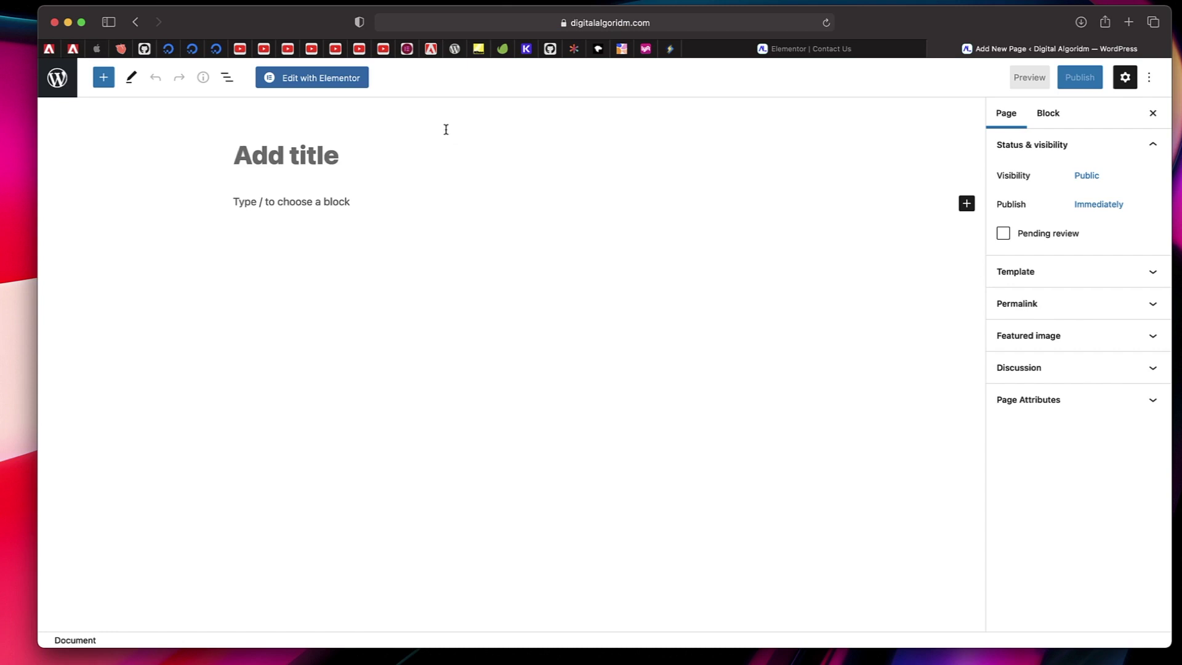
{"action": "type", "text": "New Form"}
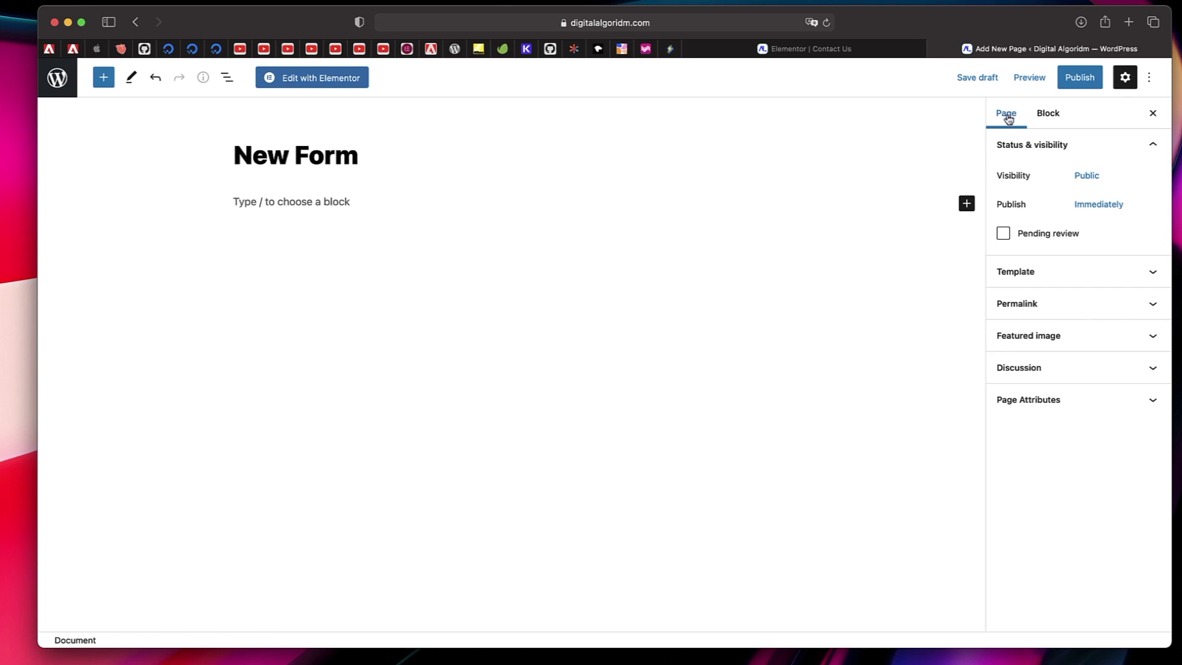
{"action": "left_click", "coordinate": [1028, 273]}
{"action": "left_click", "coordinate": [1050, 297]}
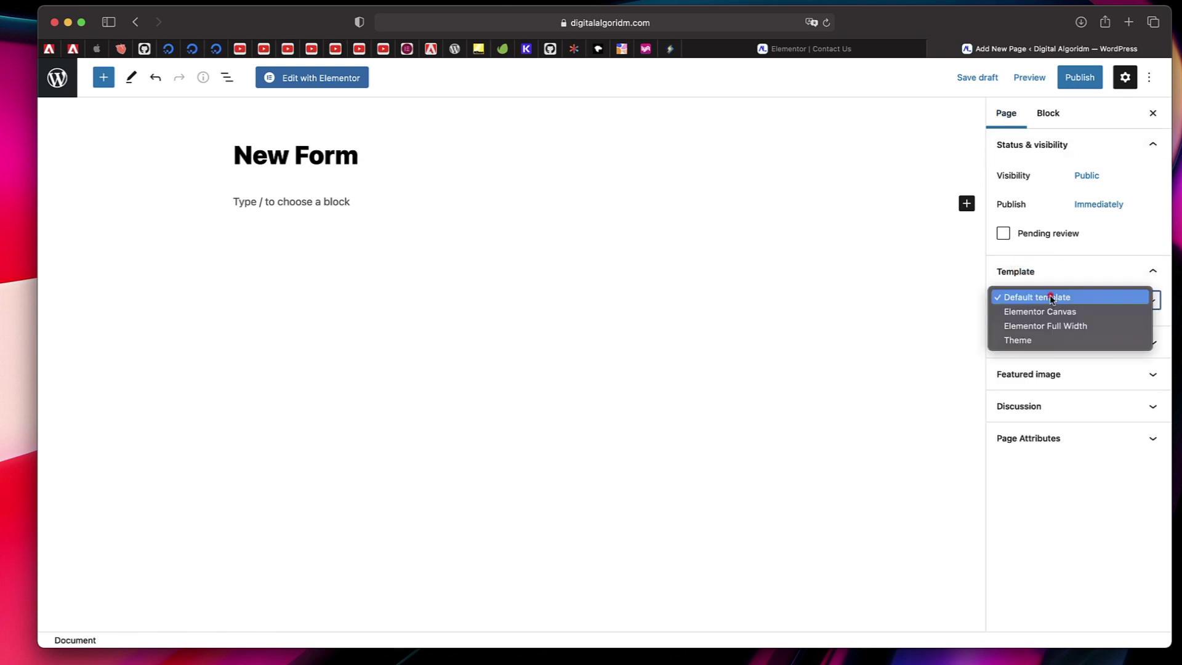
{"action": "left_click", "coordinate": [1045, 326]}
{"action": "left_click", "coordinate": [1079, 269]}
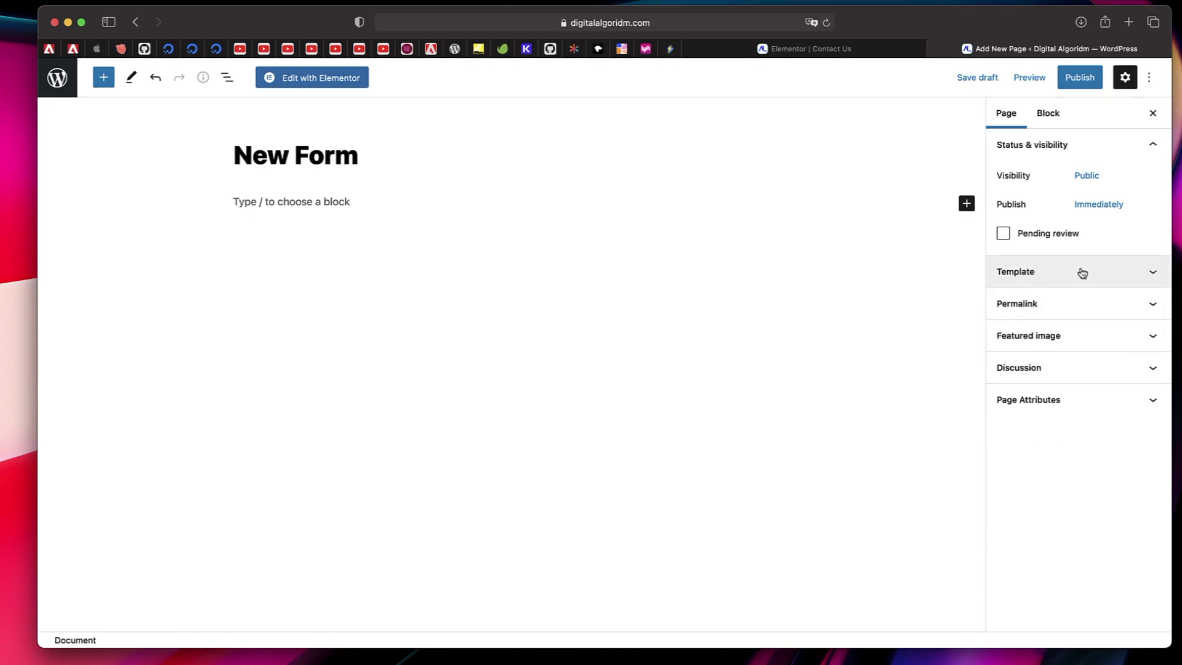
Publish the New Form page and open it in Elementor
{"action": "left_click", "coordinate": [1079, 78]}
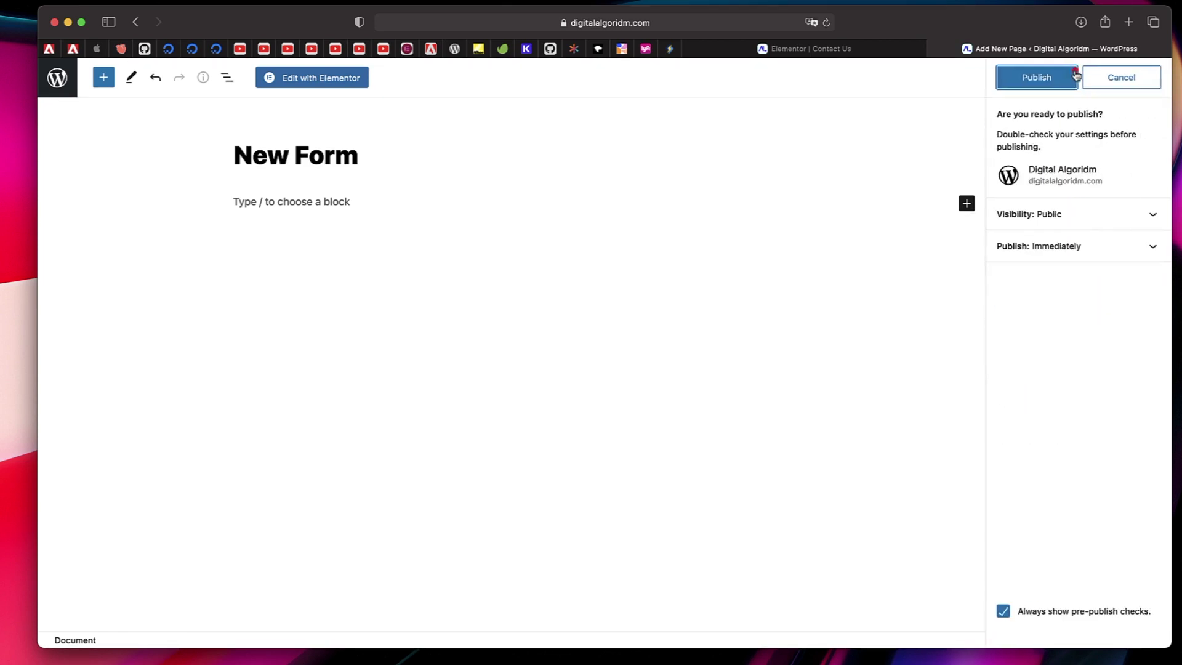
{"action": "left_click", "coordinate": [1071, 72]}
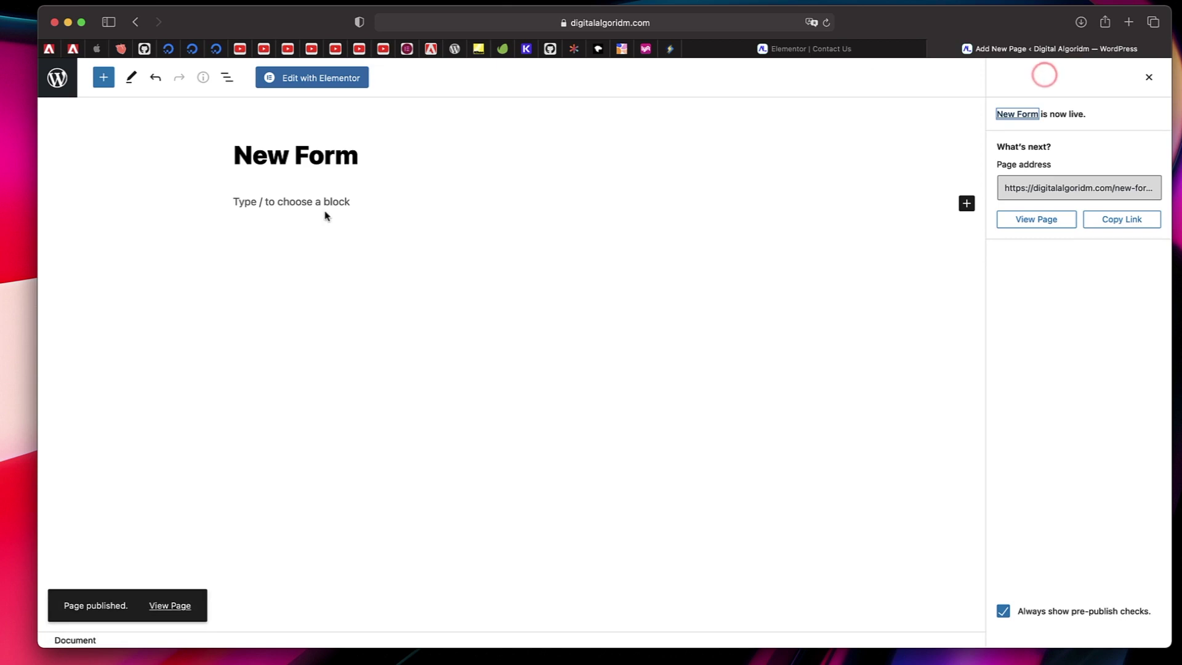
{"action": "left_click", "coordinate": [302, 76]}
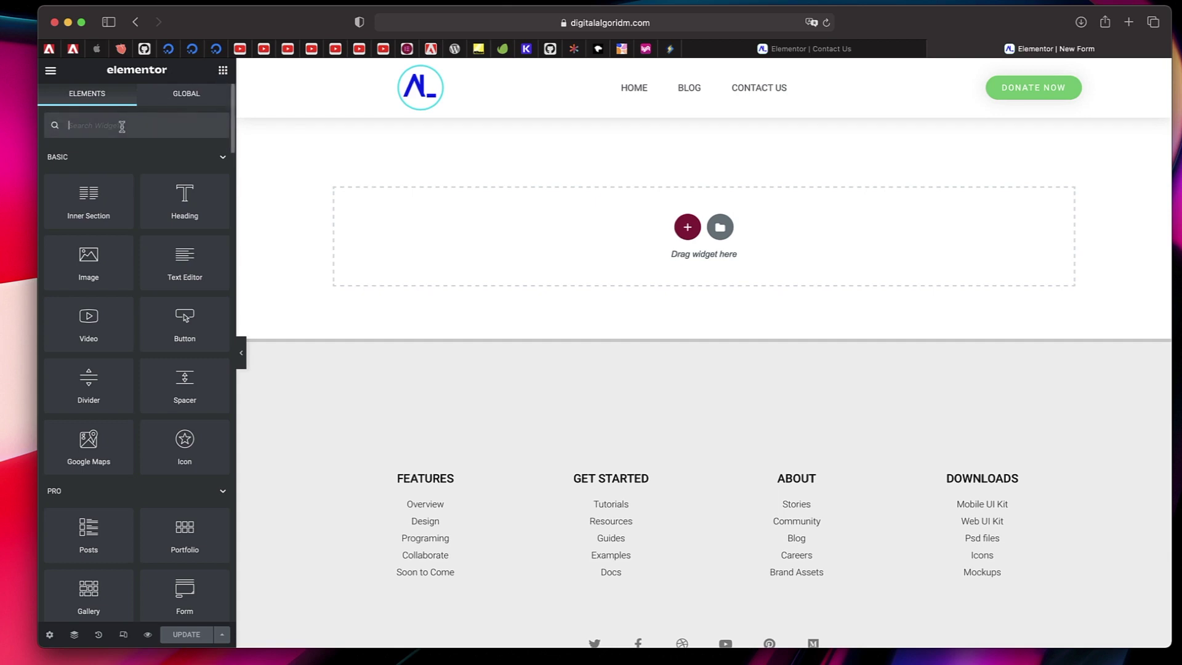
Search the widgets for 'form' and drag the Form widget into the empty section
{"action": "type", "text": "form"}
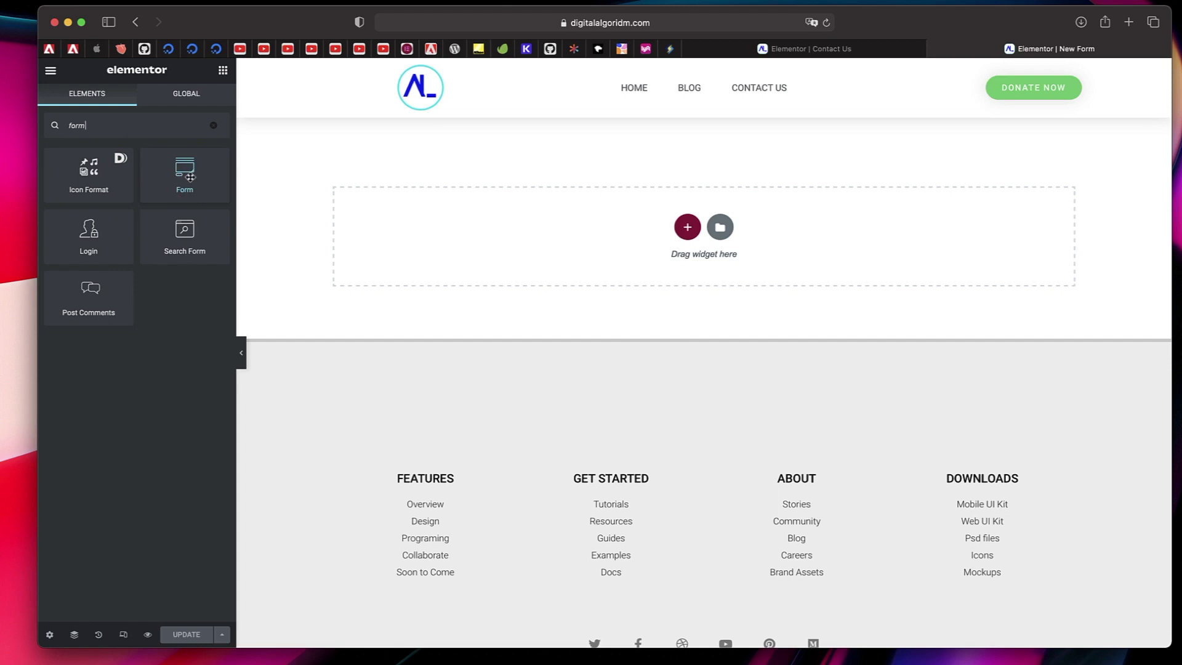
{"action": "left_click_drag", "start_coordinate": [183, 177], "coordinate": [556, 249]}
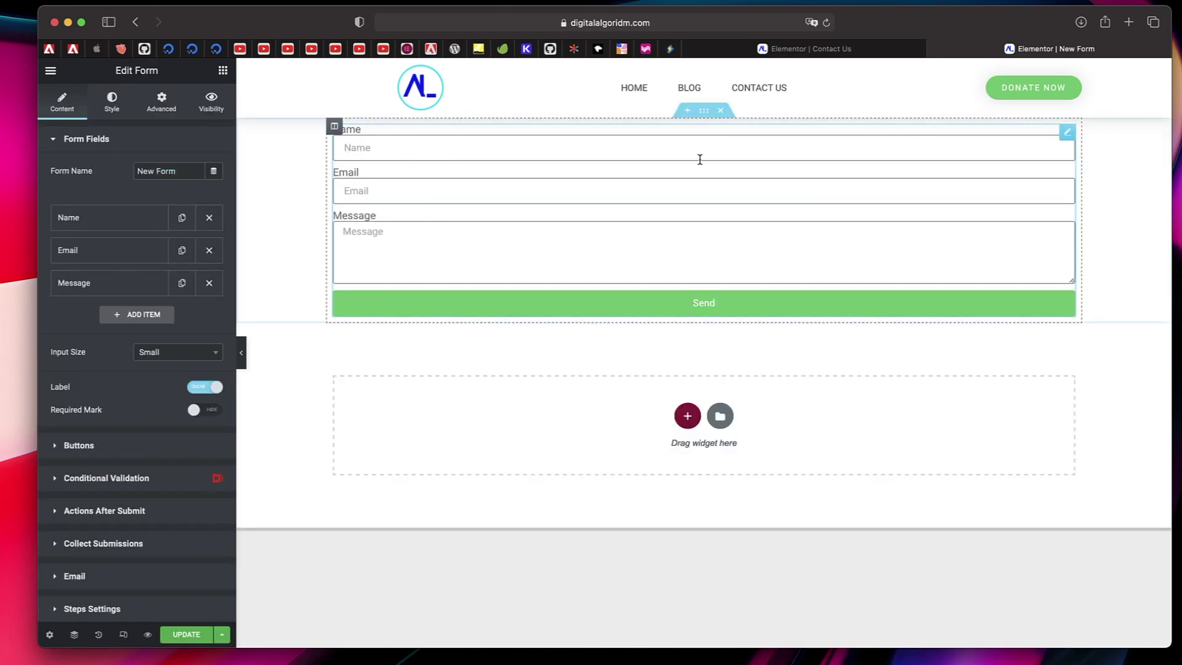
Give the form's section a 500 px minimum height and 613 width, then save with UPDATE
{"action": "left_click", "coordinate": [705, 114]}
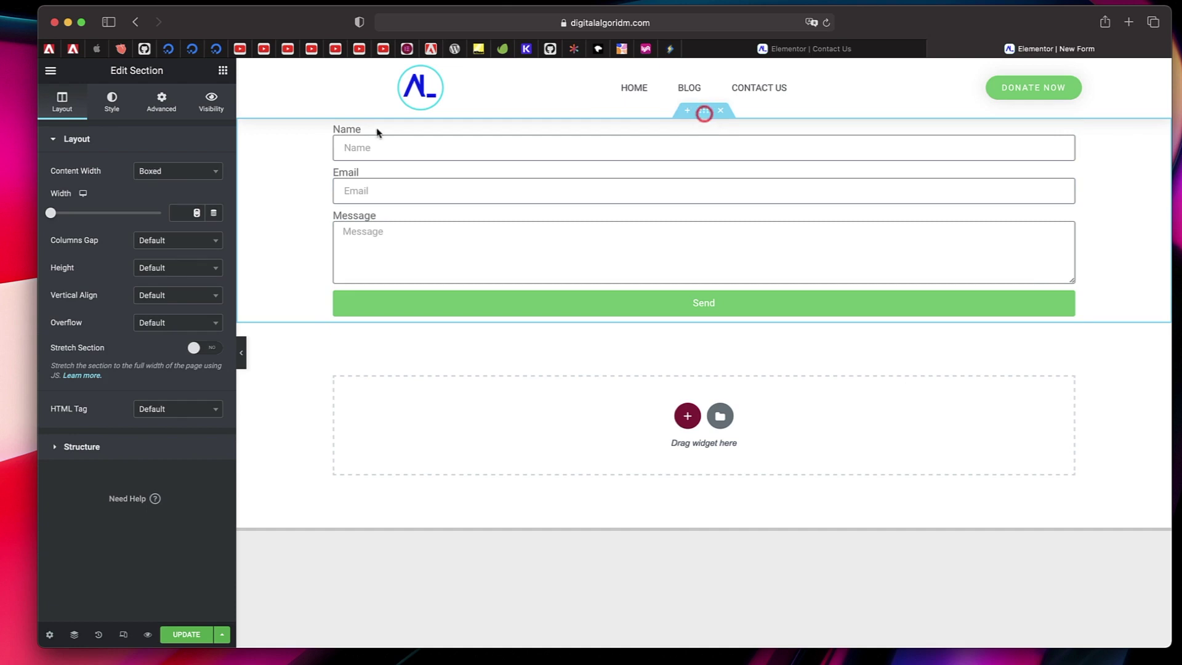
{"action": "left_click", "coordinate": [164, 274]}
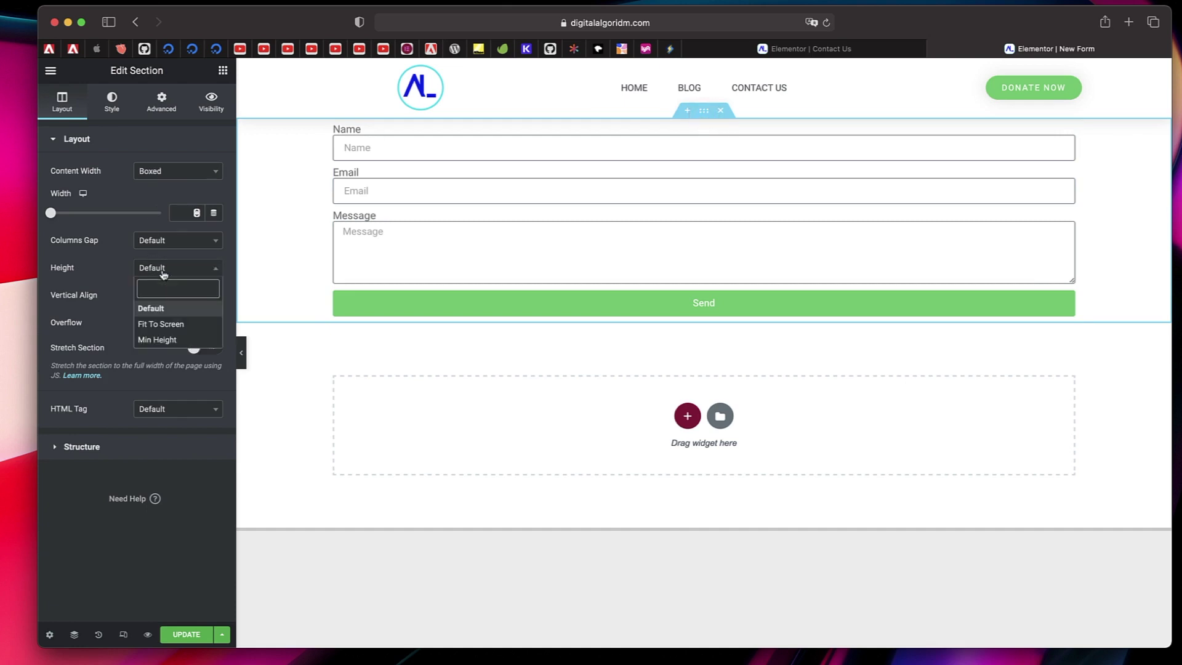
{"action": "left_click", "coordinate": [155, 340]}
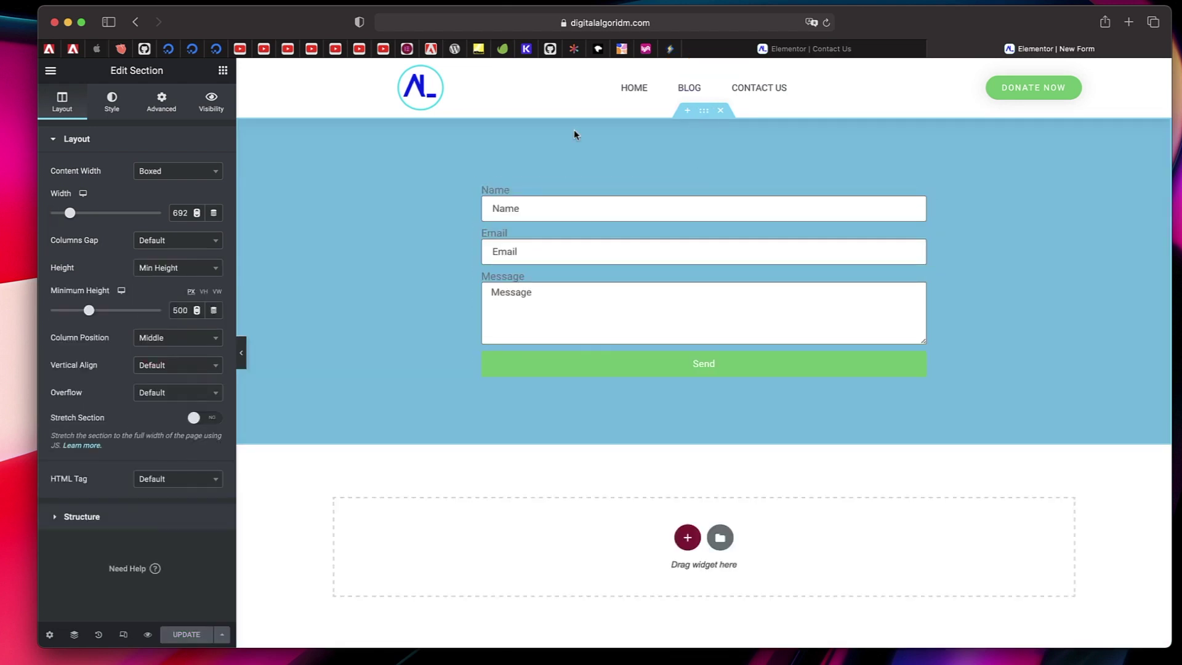
{"action": "left_click_drag", "start_coordinate": [72, 214], "coordinate": [66, 221]}
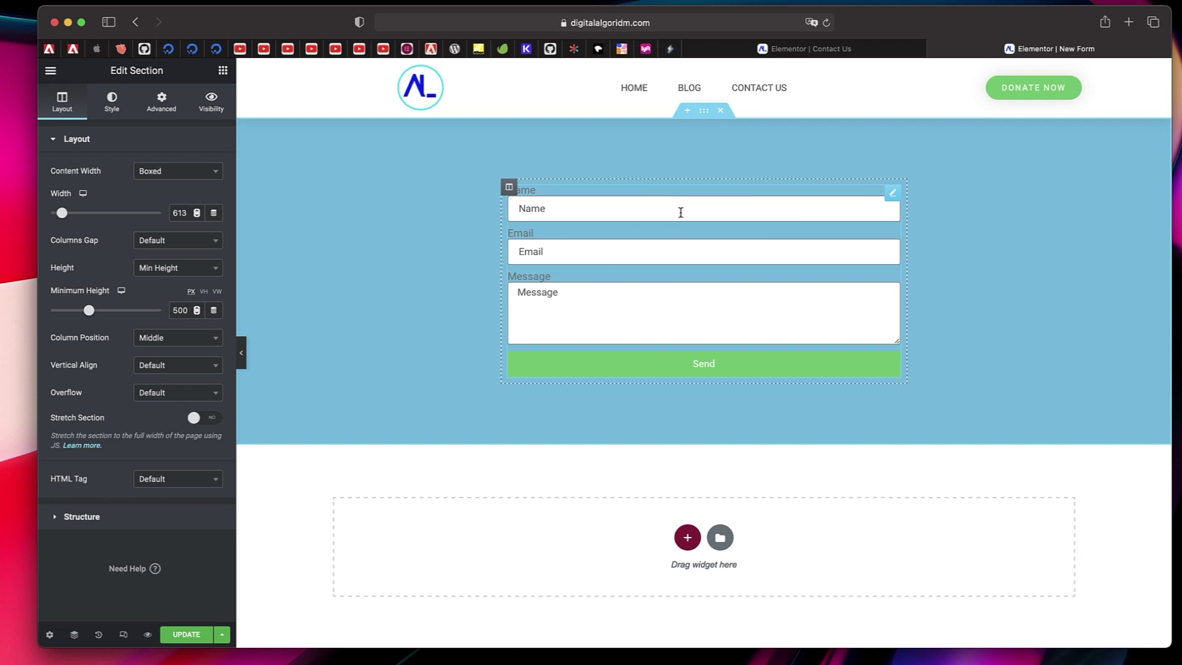
{"action": "left_click", "coordinate": [187, 635]}
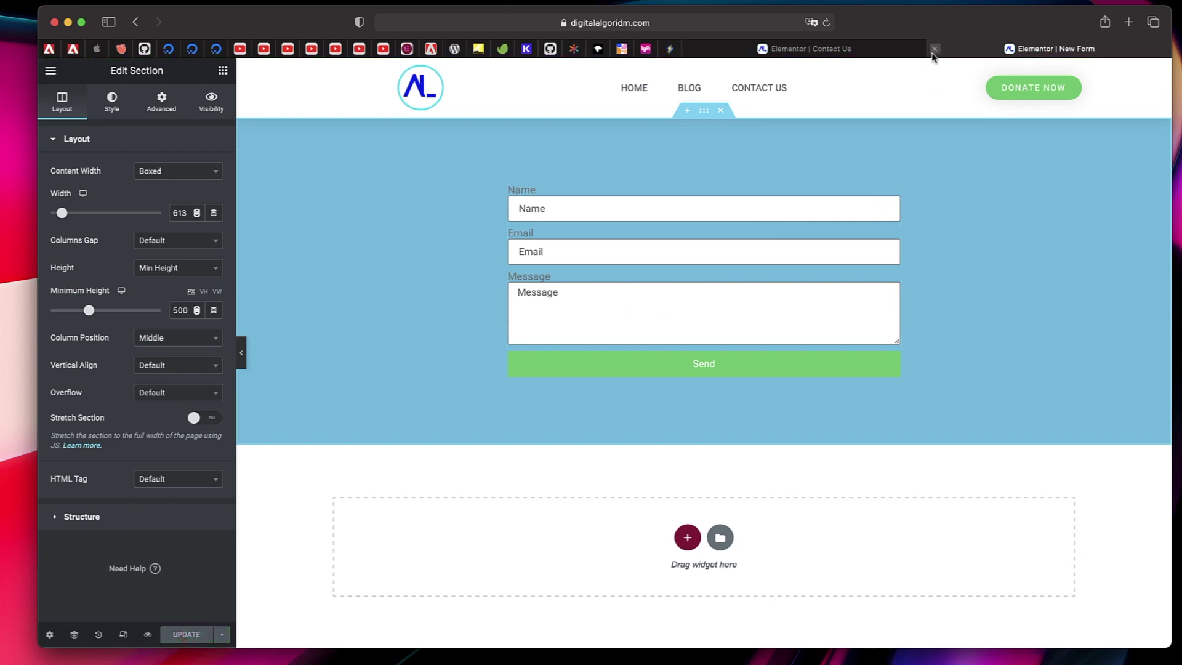
Return to Contact Us and remove the Email and Email 2 submit actions
{"action": "left_click", "coordinate": [934, 49]}
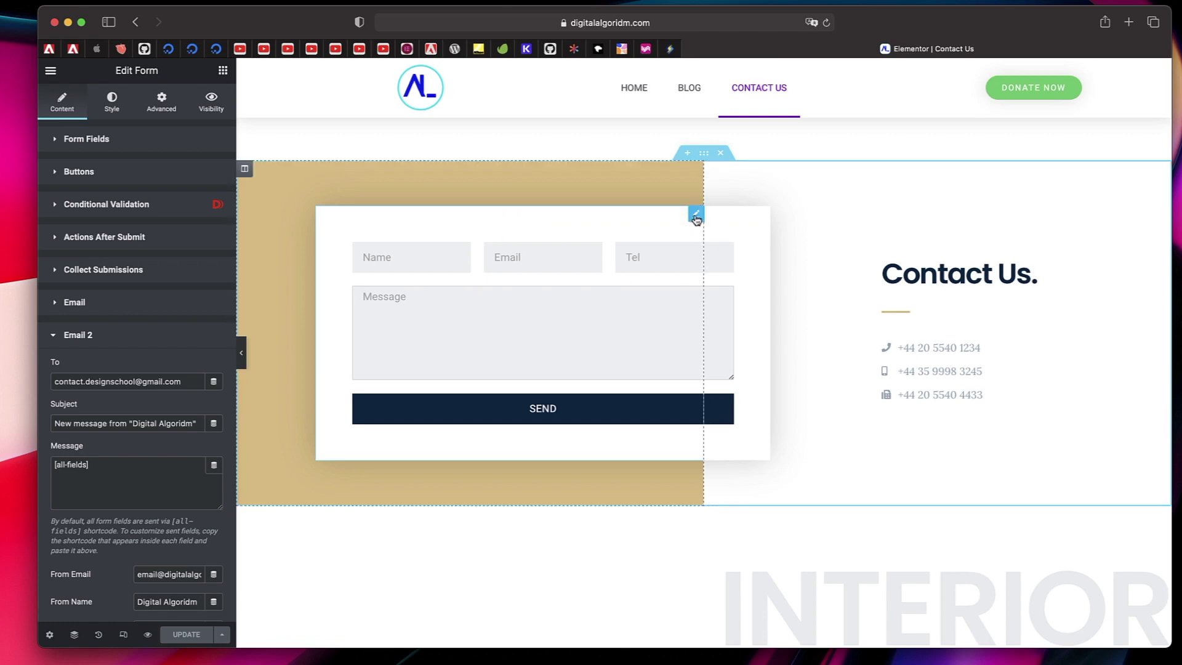
{"action": "left_click", "coordinate": [94, 348]}
{"action": "left_click", "coordinate": [111, 239]}
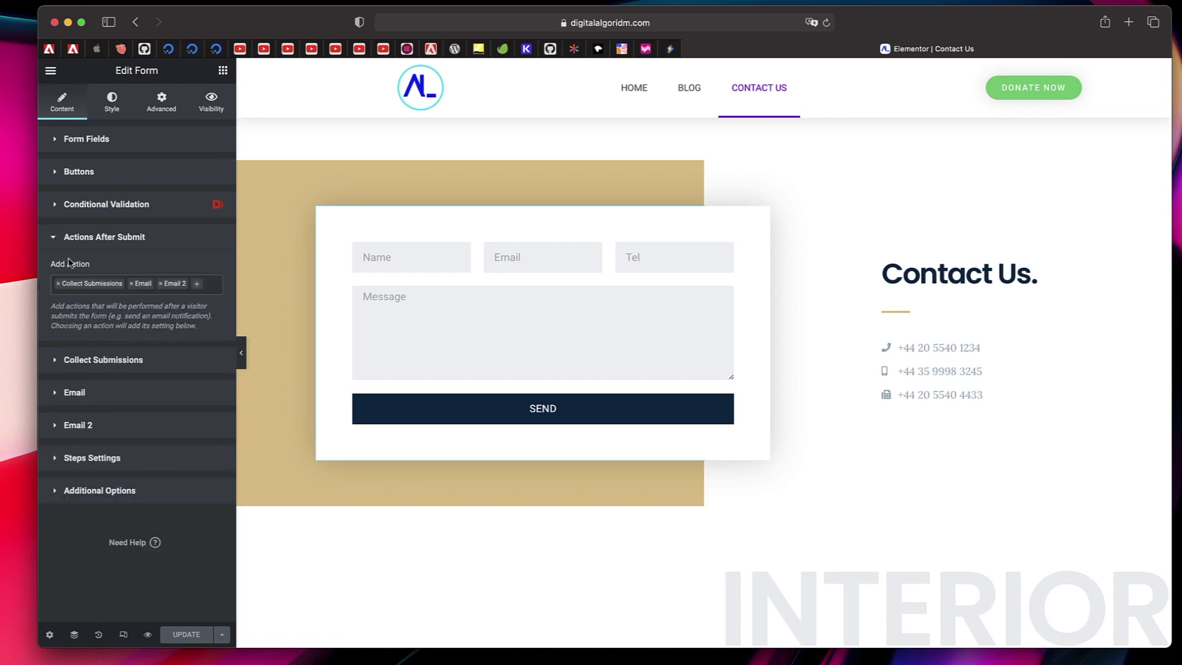
{"action": "left_click", "coordinate": [131, 284]}
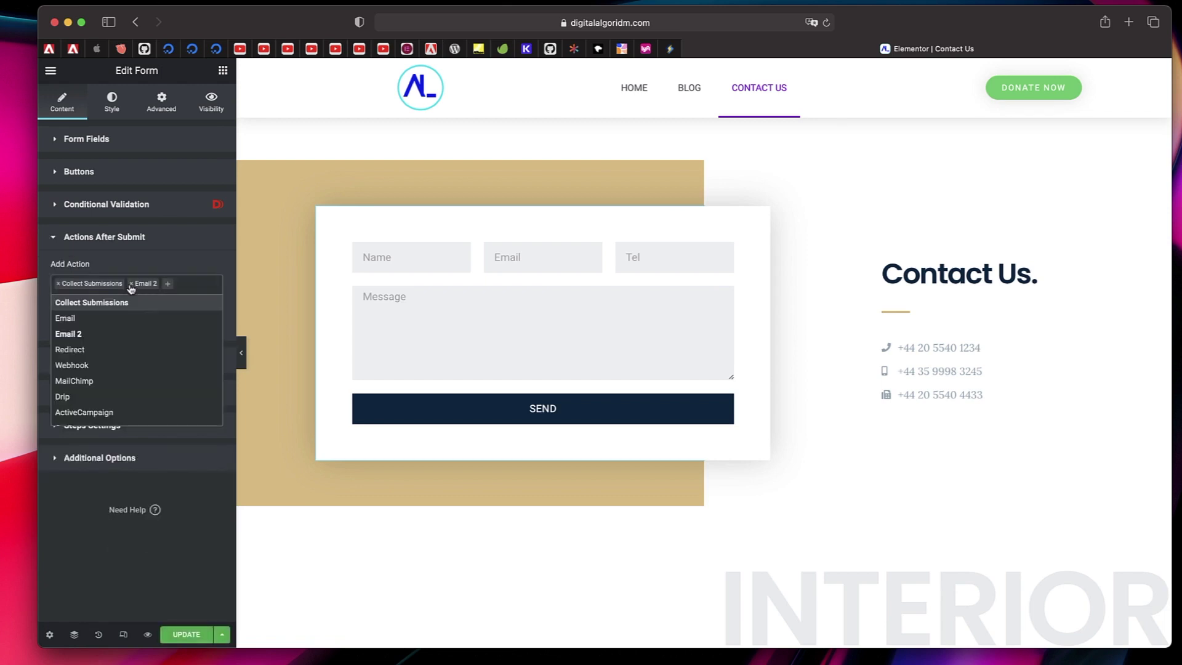
{"action": "left_click", "coordinate": [131, 284]}
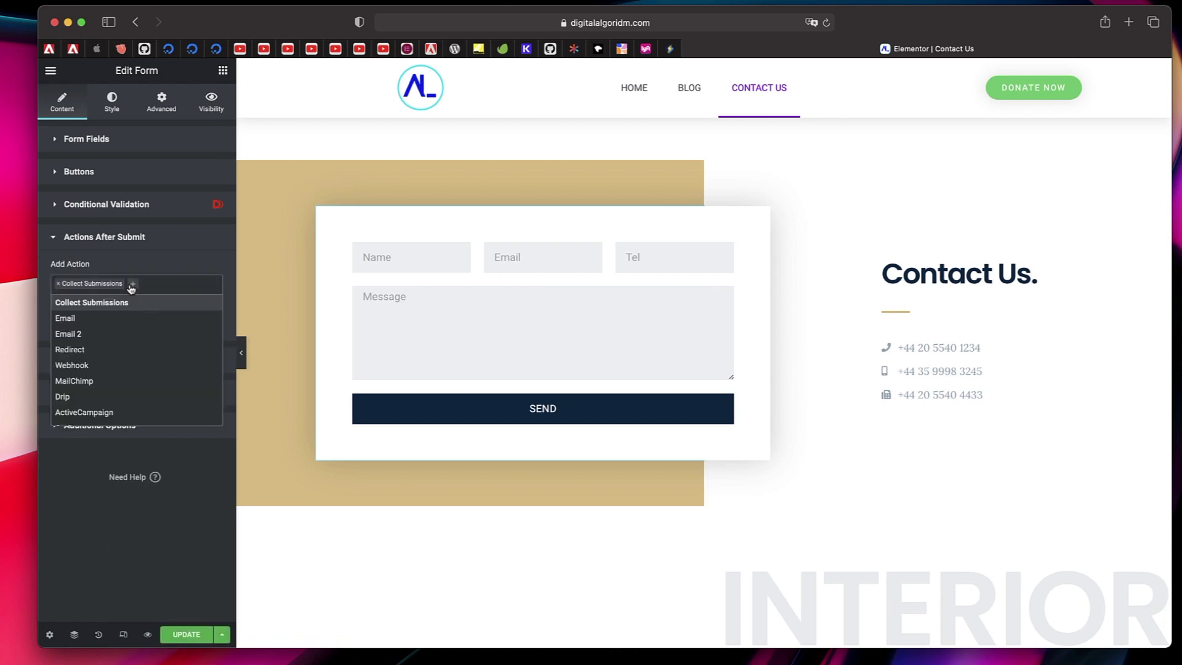
Add Dynamic Email to the form's Actions After Submit
{"action": "left_click", "coordinate": [163, 283]}
{"action": "left_click", "coordinate": [163, 284]}
{"action": "scroll", "coordinate": [110, 380], "scroll_direction": "down", "scroll_amount": 10}
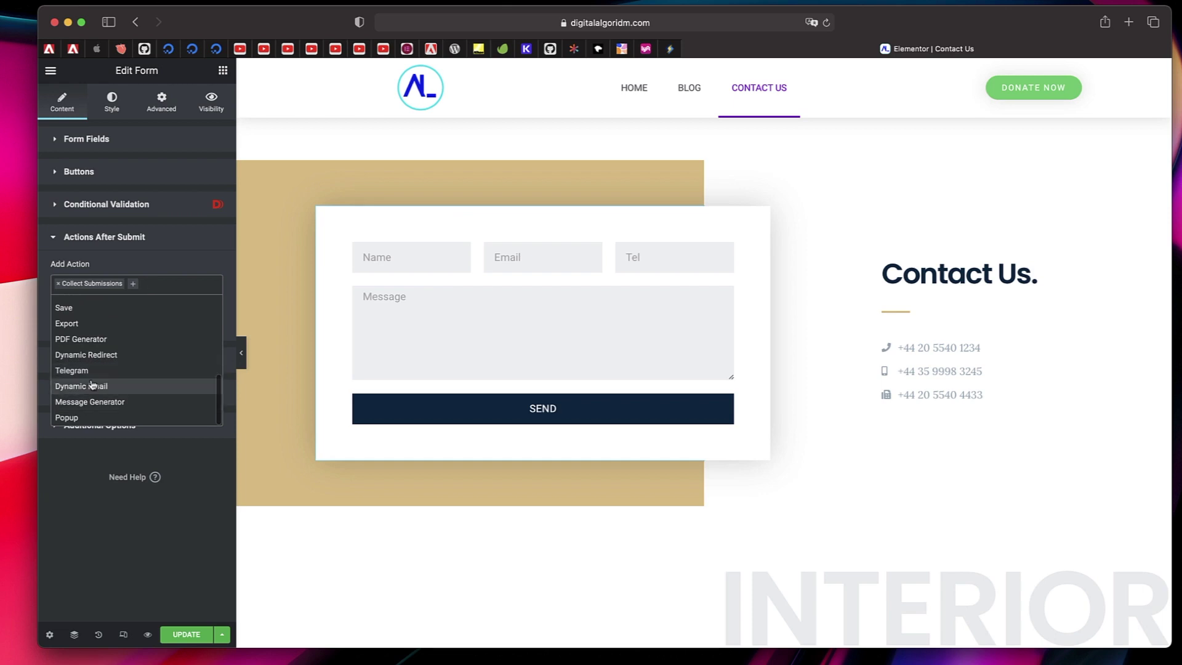
{"action": "left_click", "coordinate": [96, 388]}
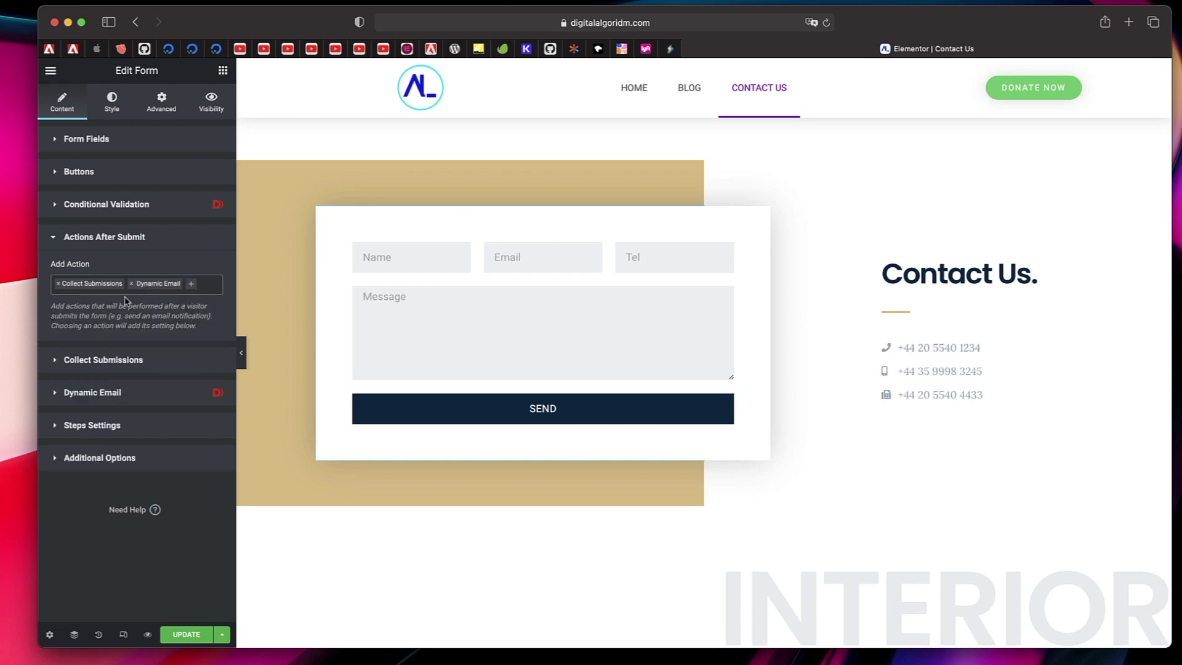
In Dynamic Email, add a new email item and delete the original one
{"action": "left_click", "coordinate": [89, 393]}
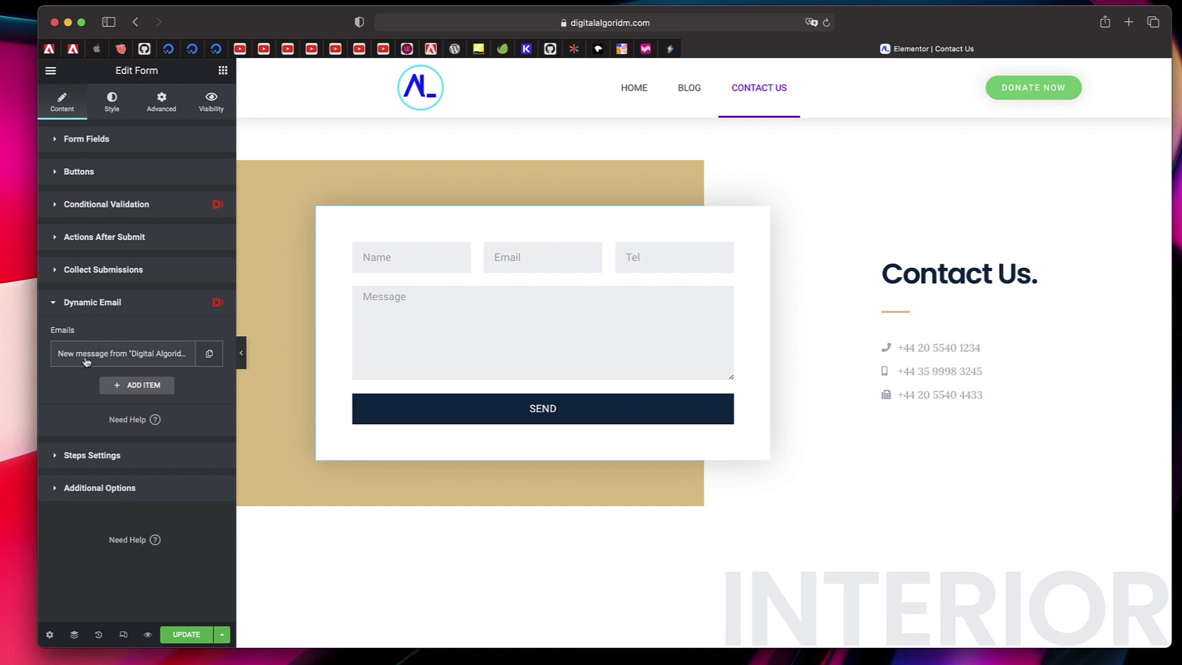
{"action": "left_click", "coordinate": [143, 385]}
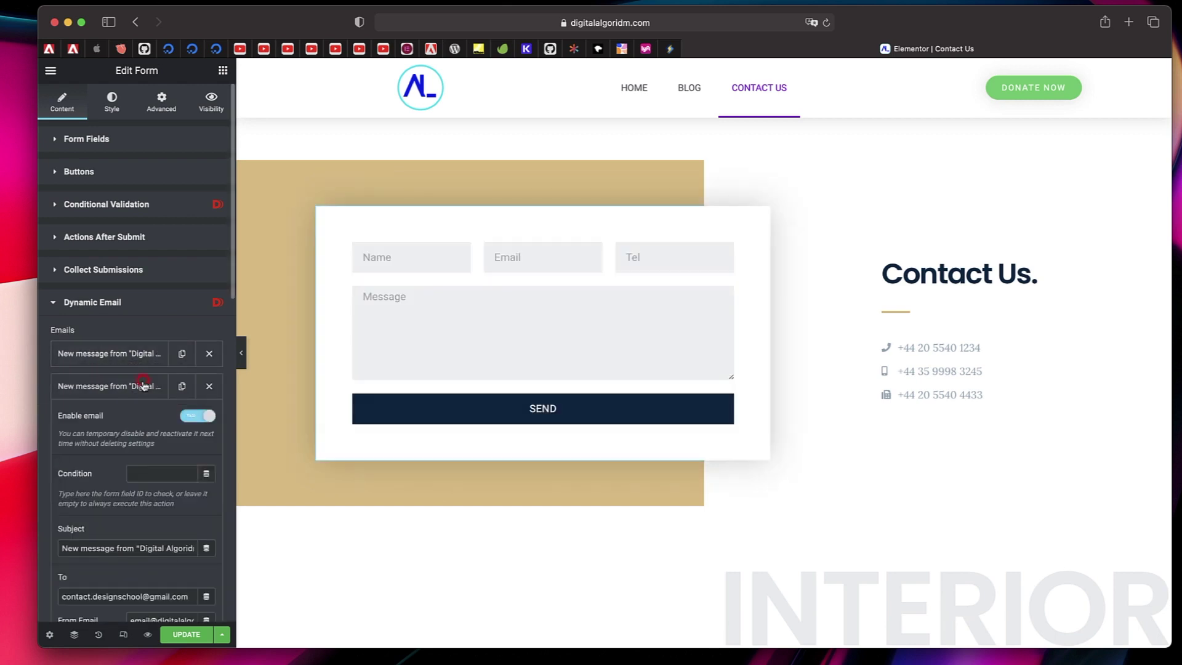
{"action": "left_click", "coordinate": [210, 353]}
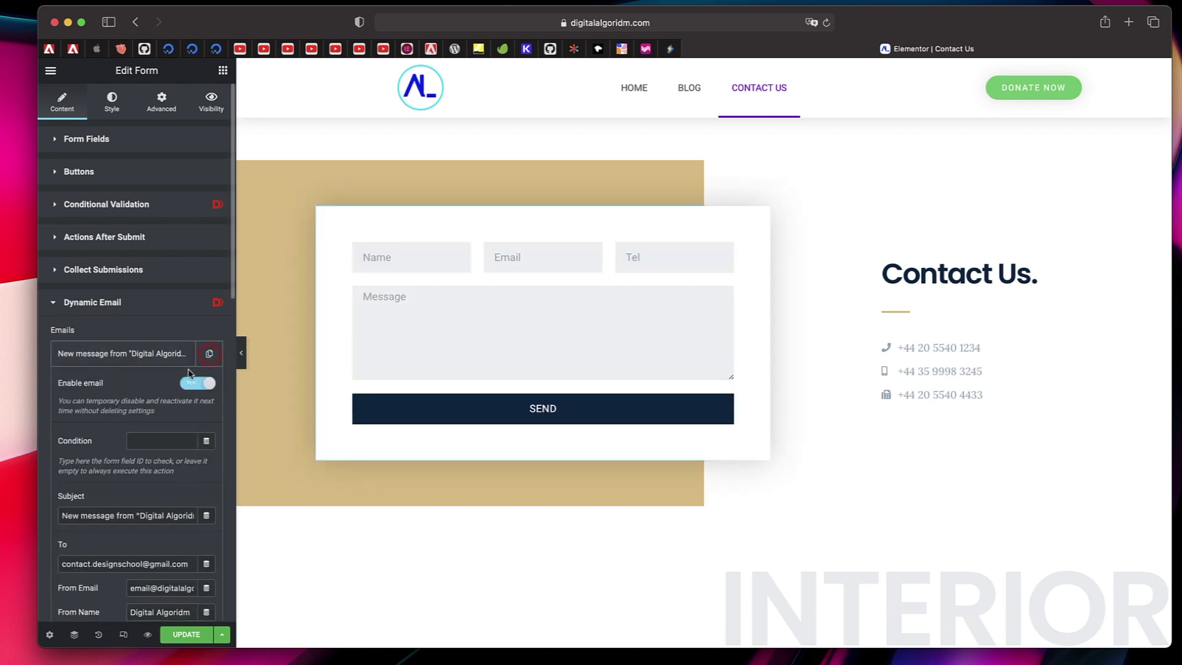
{"action": "left_click", "coordinate": [147, 355]}
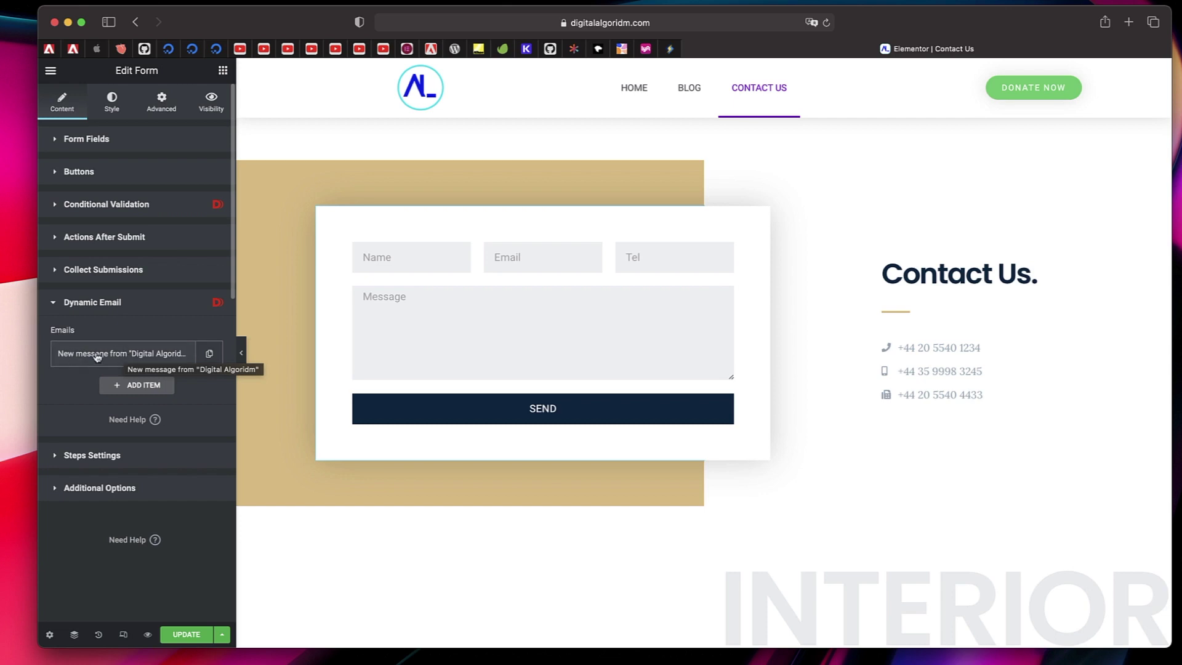
Reopen the remaining email item and select its empty Condition field
{"action": "left_click", "coordinate": [97, 356]}
{"action": "scroll", "coordinate": [106, 444], "scroll_direction": "down", "scroll_amount": 2}
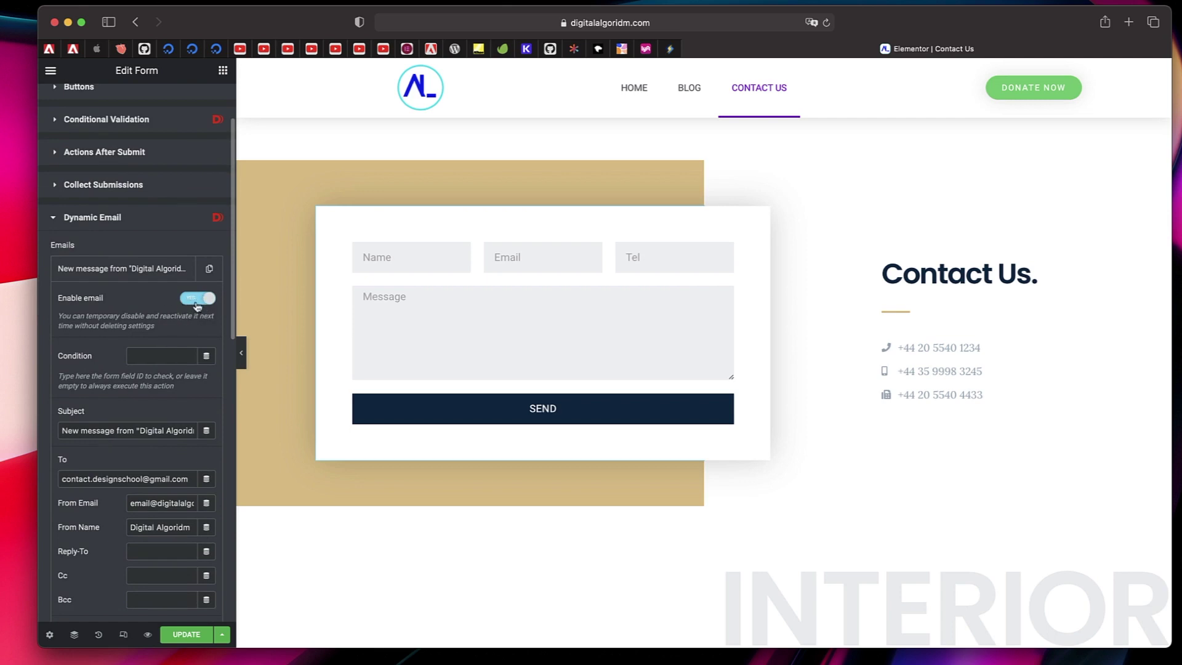
{"action": "left_click", "coordinate": [149, 356]}
{"action": "scroll", "coordinate": [137, 227], "scroll_direction": "up", "scroll_amount": 3}
Review the Name field under Form Fields, then reopen the Dynamic Email item's settings
{"action": "left_click", "coordinate": [96, 141]}
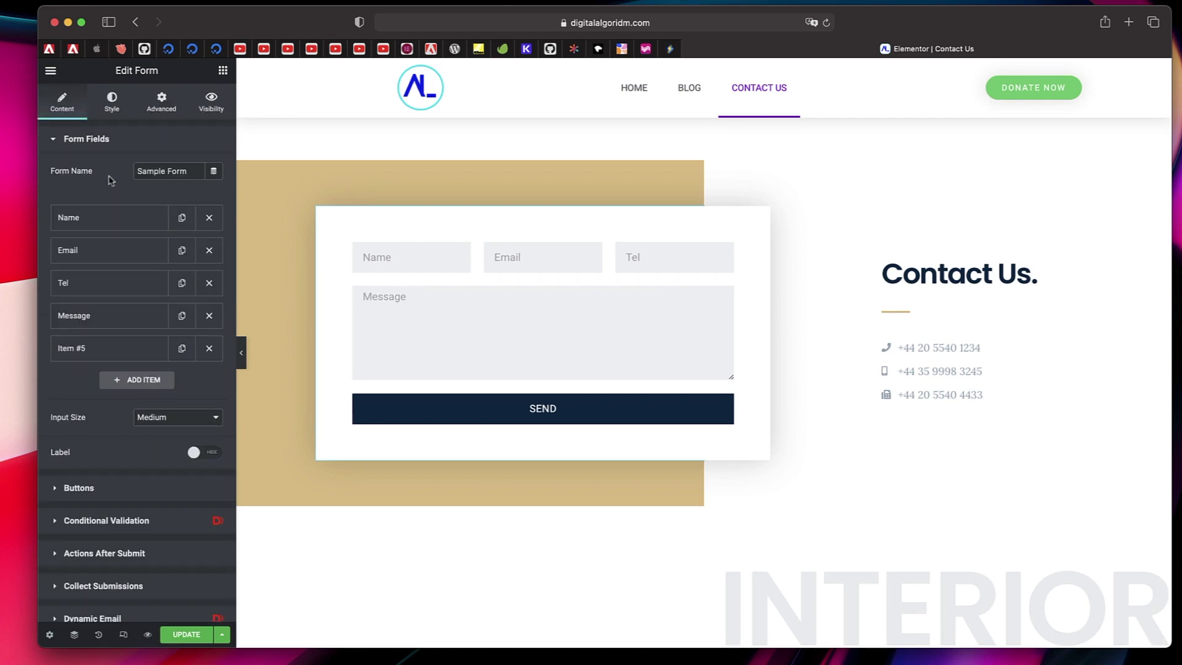
{"action": "left_click", "coordinate": [94, 225]}
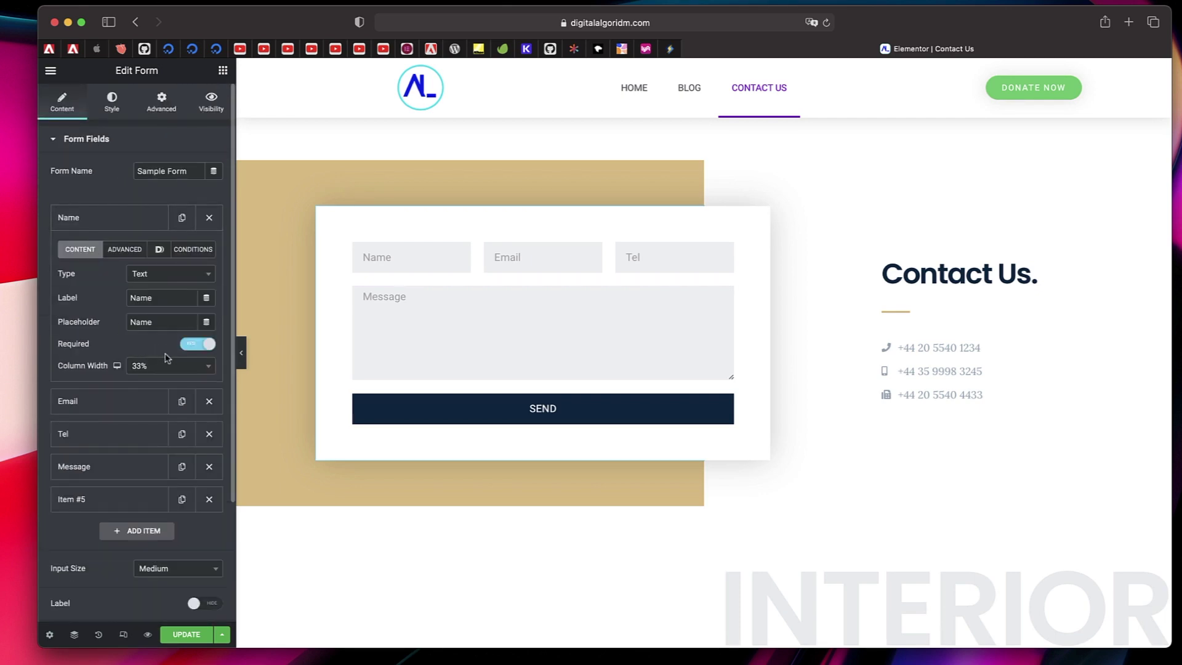
{"action": "left_click", "coordinate": [101, 227]}
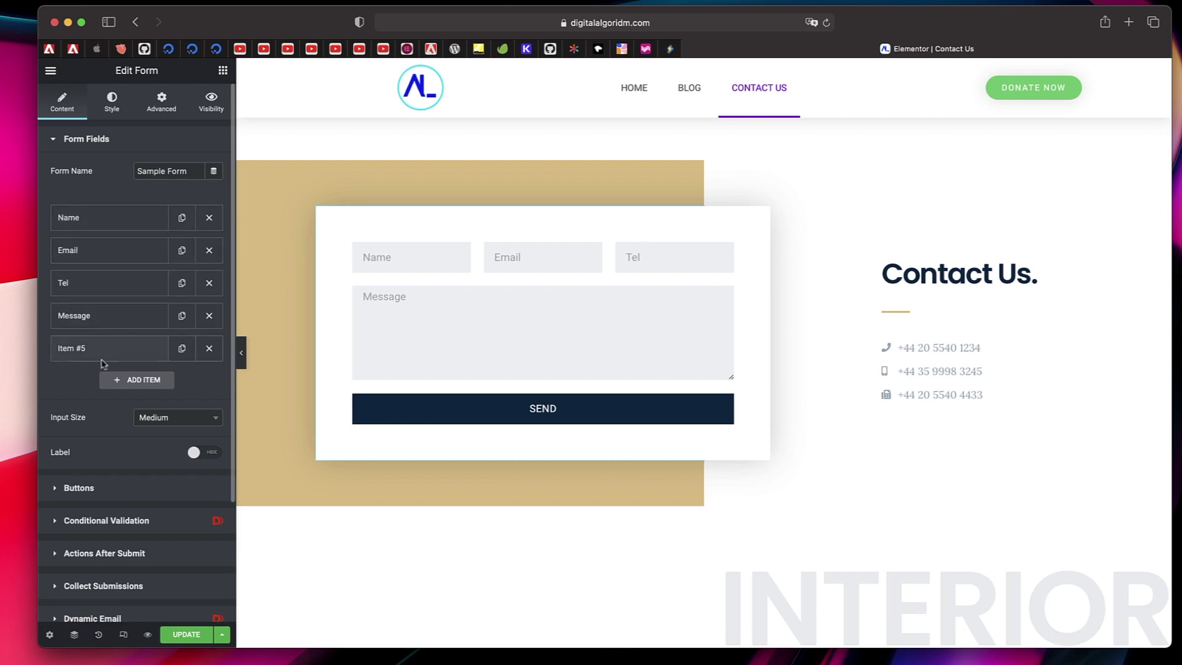
{"action": "scroll", "coordinate": [95, 473], "scroll_direction": "down", "scroll_amount": 3}
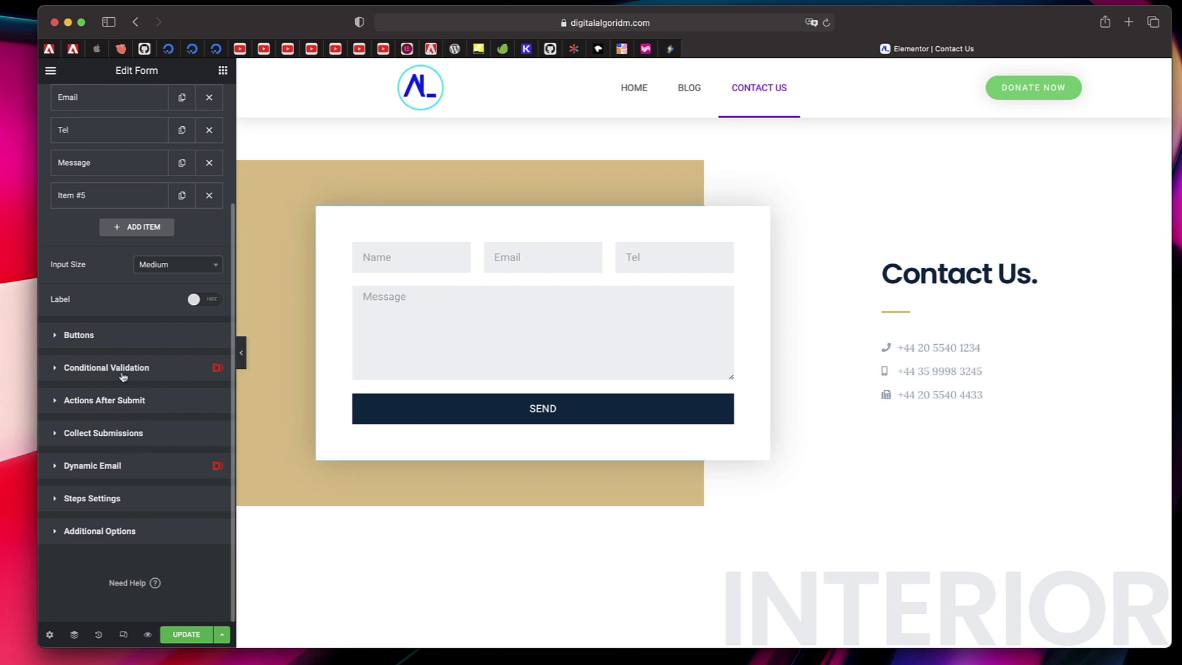
{"action": "left_click", "coordinate": [92, 467]}
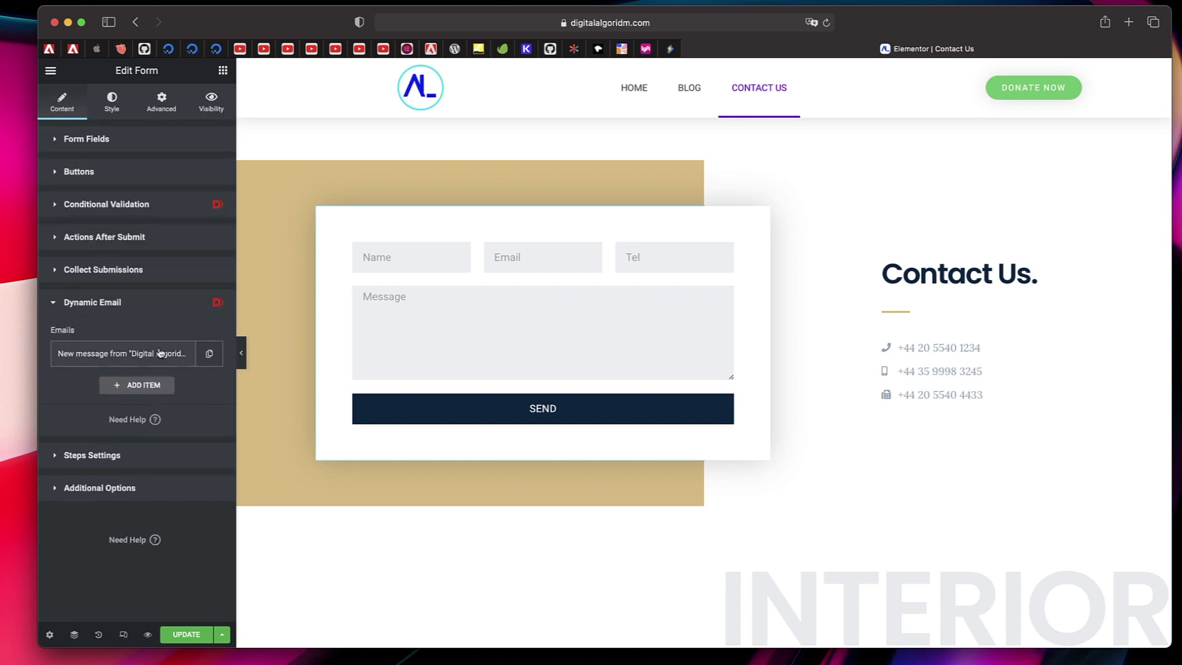
{"action": "left_click", "coordinate": [160, 353]}
{"action": "scroll", "coordinate": [134, 419], "scroll_direction": "down", "scroll_amount": 3}
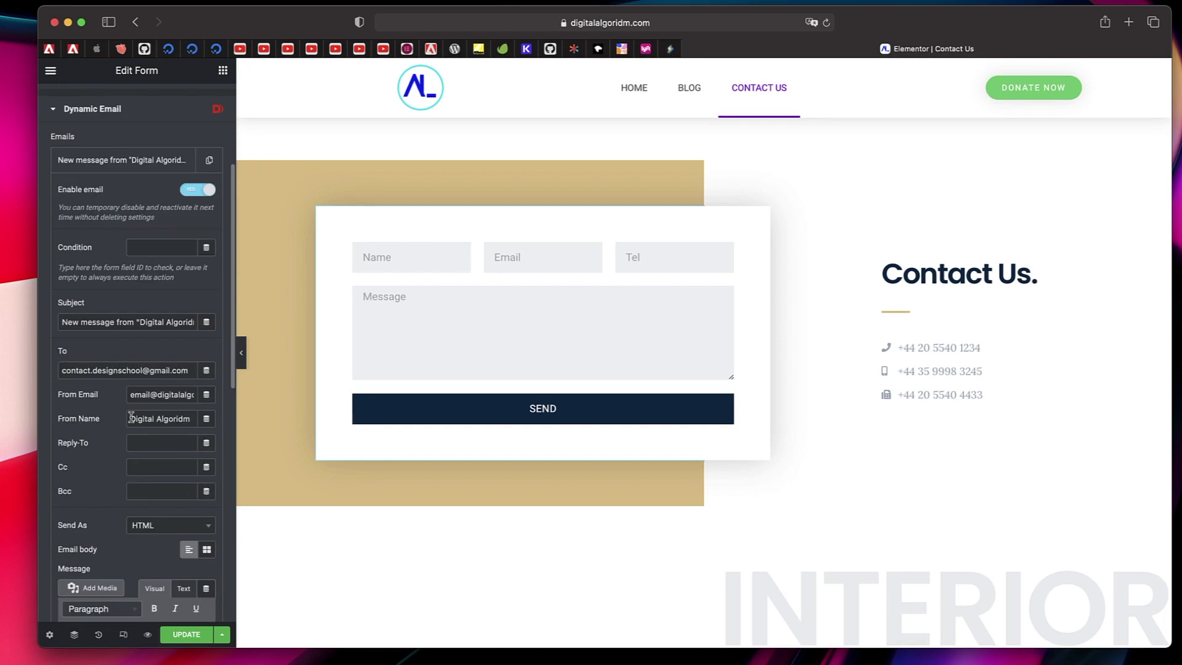
Try an 'em' less-than condition on the email, then clear the Condition entirely
{"action": "left_click", "coordinate": [146, 248]}
{"action": "type", "text": "email"}
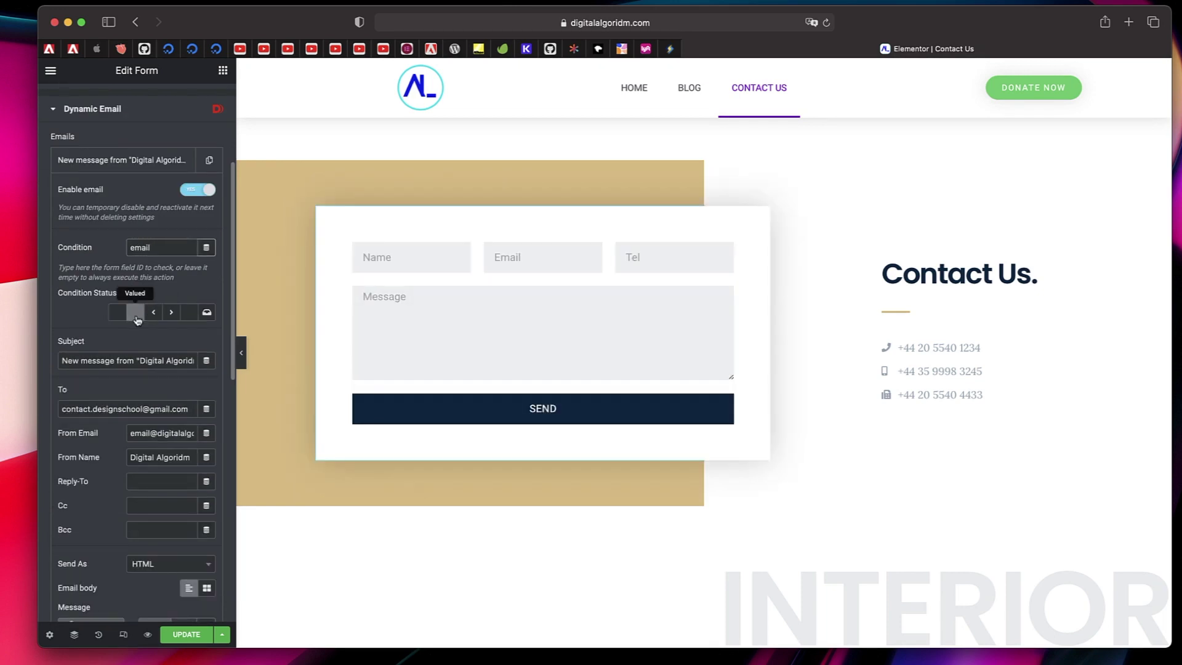
{"action": "left_click", "coordinate": [136, 314]}
{"action": "left_click", "coordinate": [153, 312]}
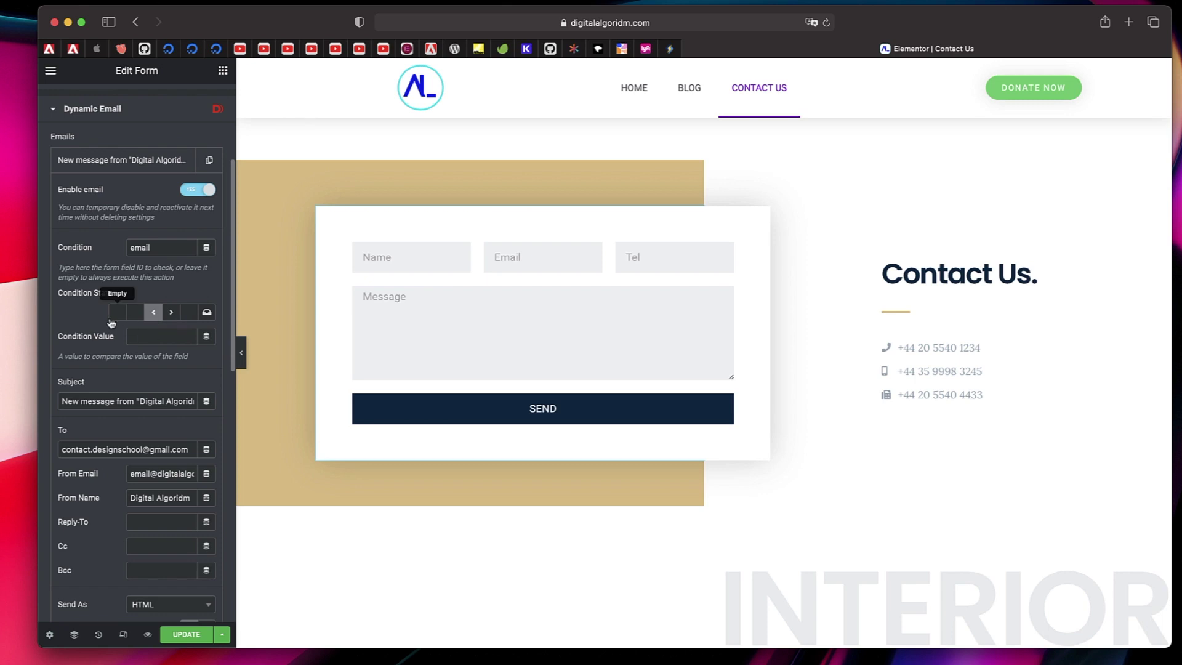
{"action": "double_click", "coordinate": [167, 255]}
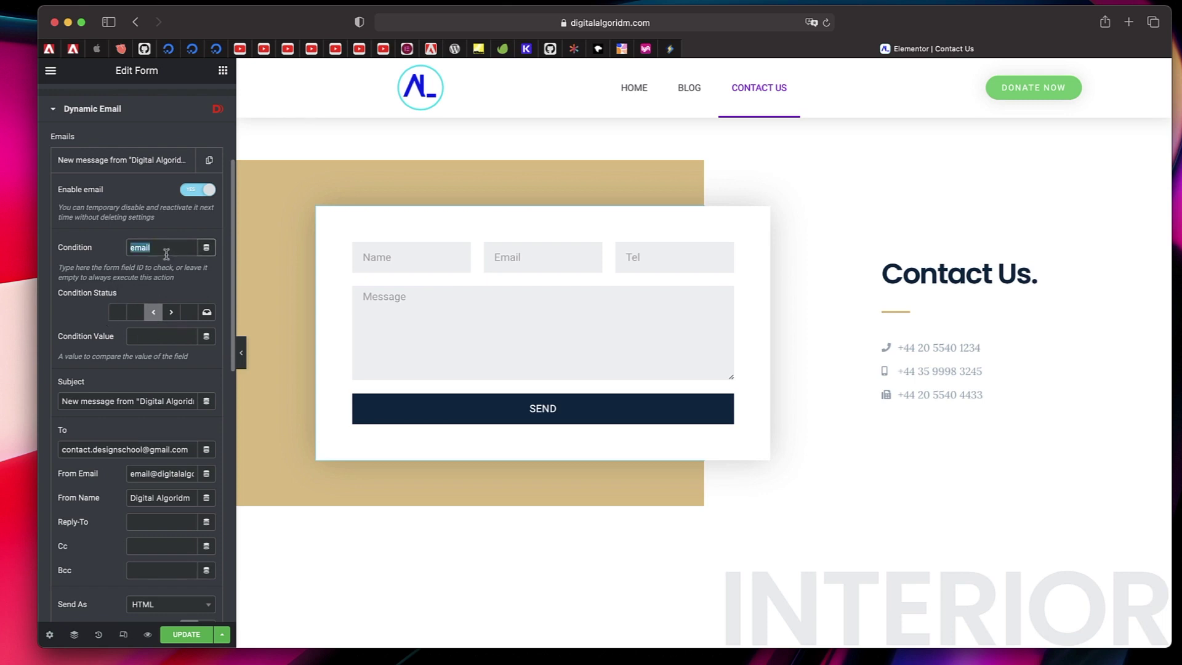
{"action": "key", "text": "BackSpace"}
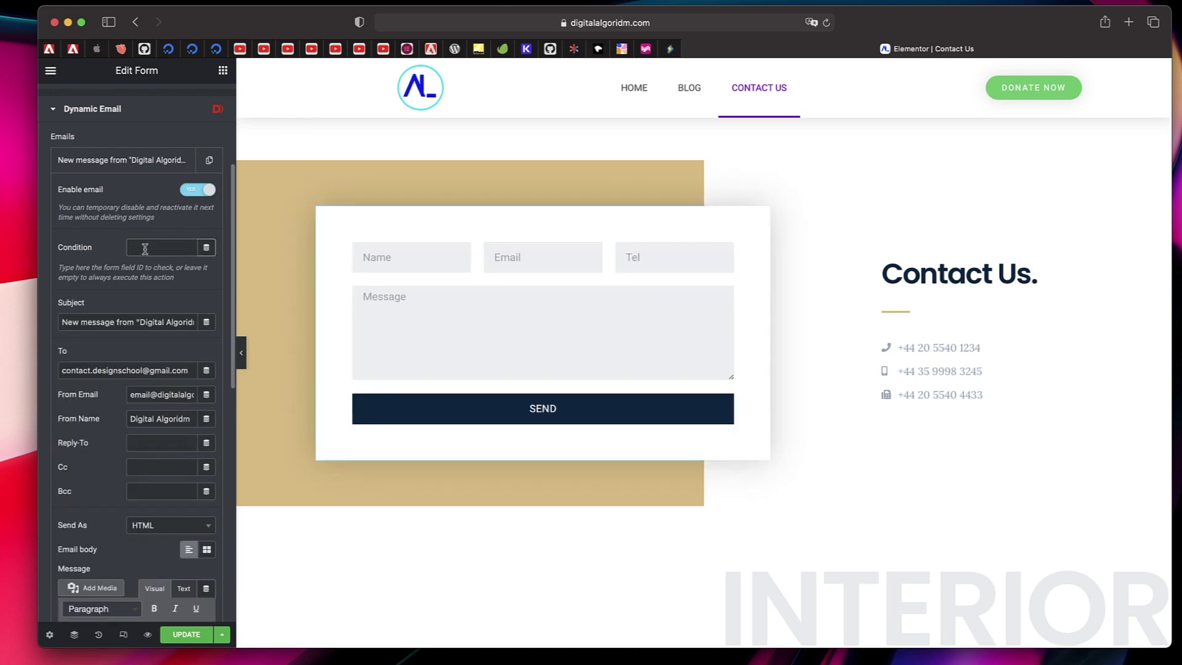
Select the subject line text and the To recipient address
{"action": "double_click", "coordinate": [123, 322]}
{"action": "triple_click", "coordinate": [122, 322]}
{"action": "scroll", "coordinate": [136, 302], "scroll_direction": "down", "scroll_amount": 3}
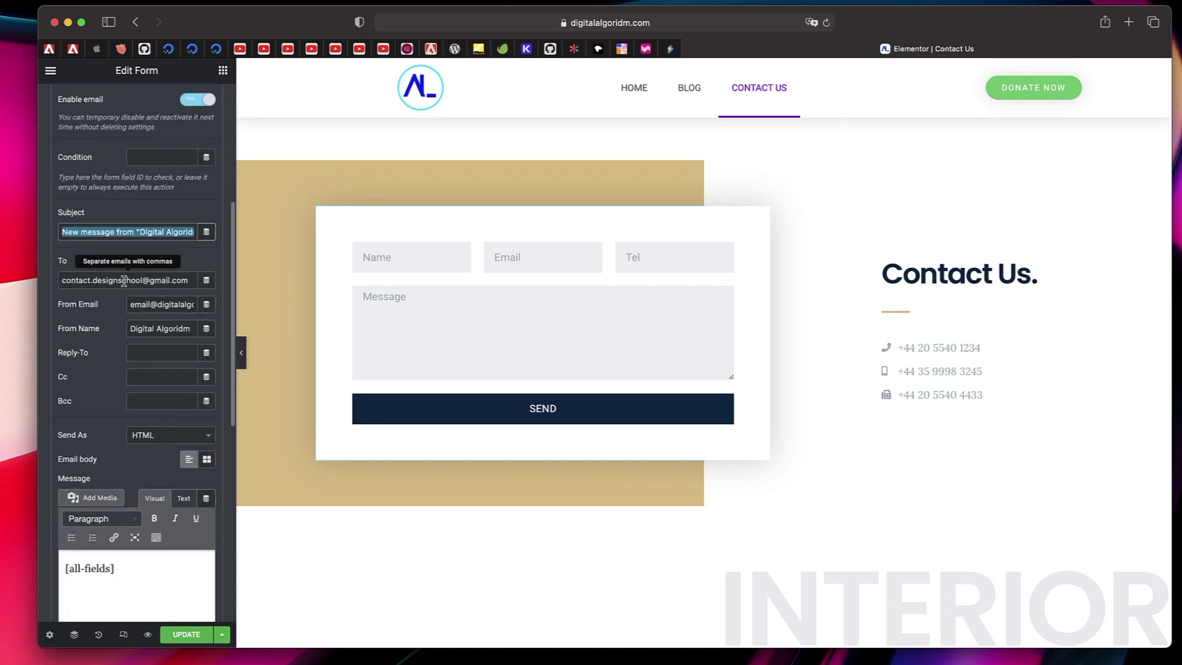
{"action": "triple_click", "coordinate": [94, 280]}
{"action": "left_click", "coordinate": [183, 255]}
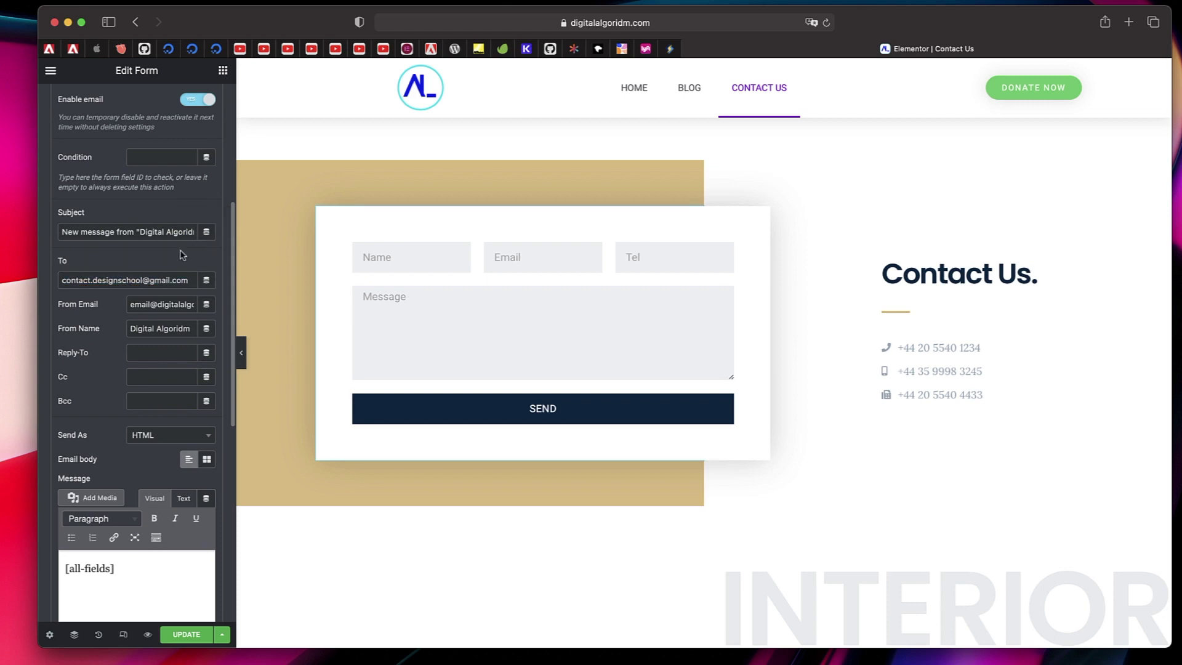
{"action": "triple_click", "coordinate": [121, 280]}
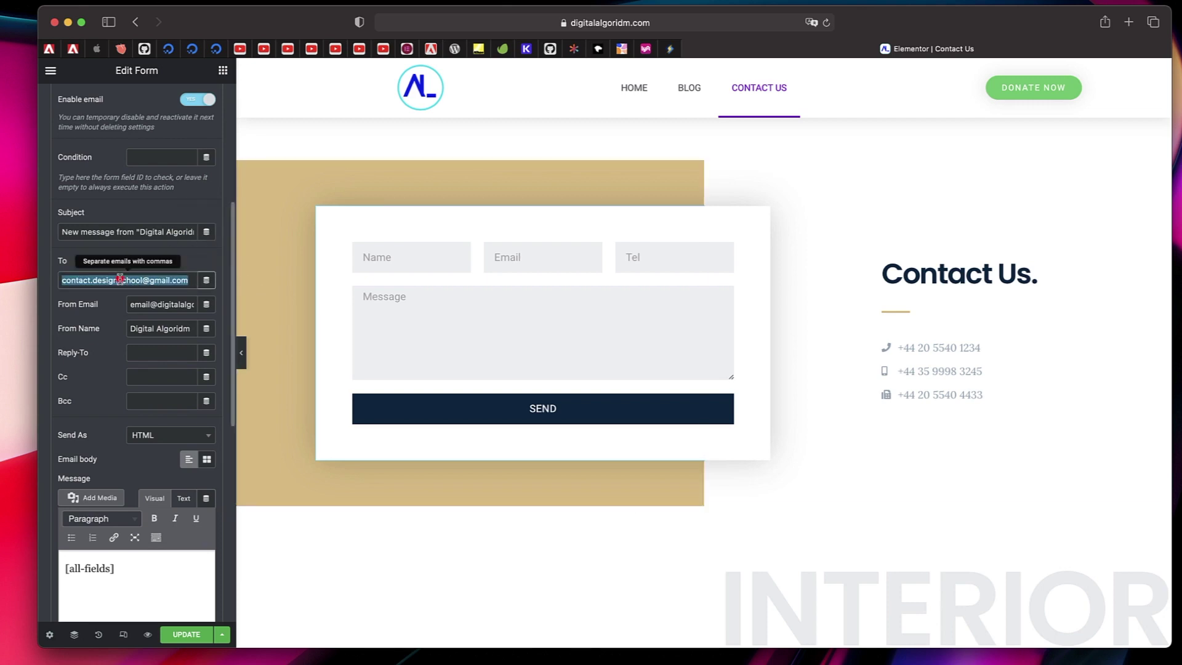
Replace the To recipient with a Token dynamic tag holding a [form:] token
{"action": "left_click", "coordinate": [206, 281]}
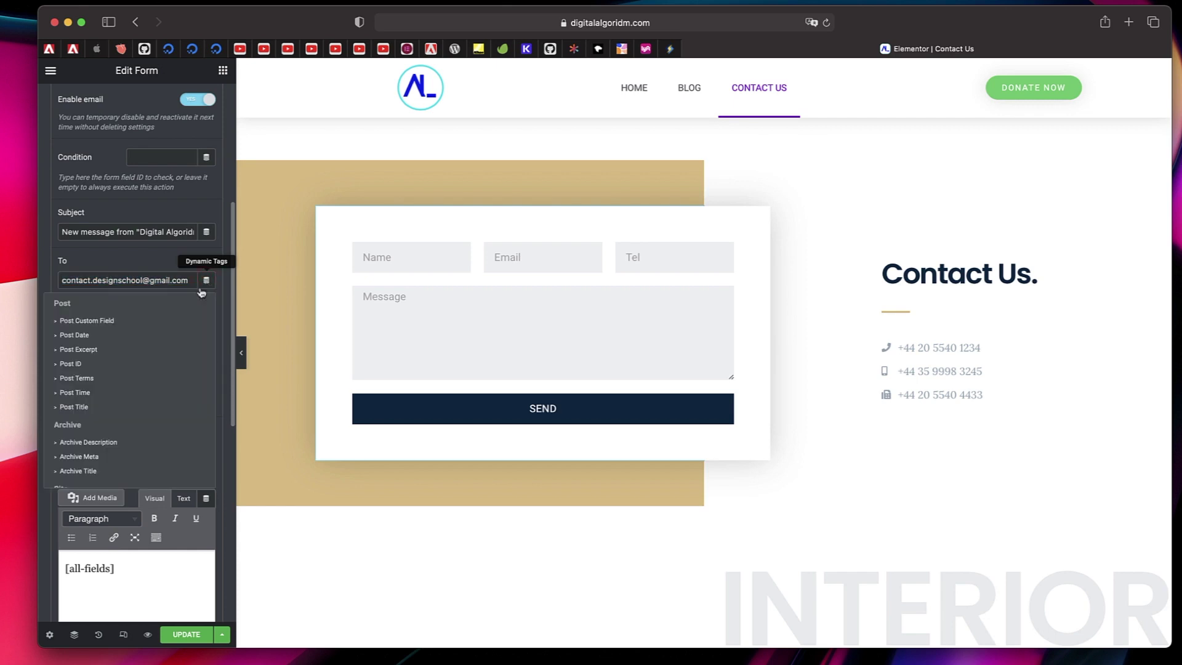
{"action": "scroll", "coordinate": [139, 386], "scroll_direction": "down", "scroll_amount": 6}
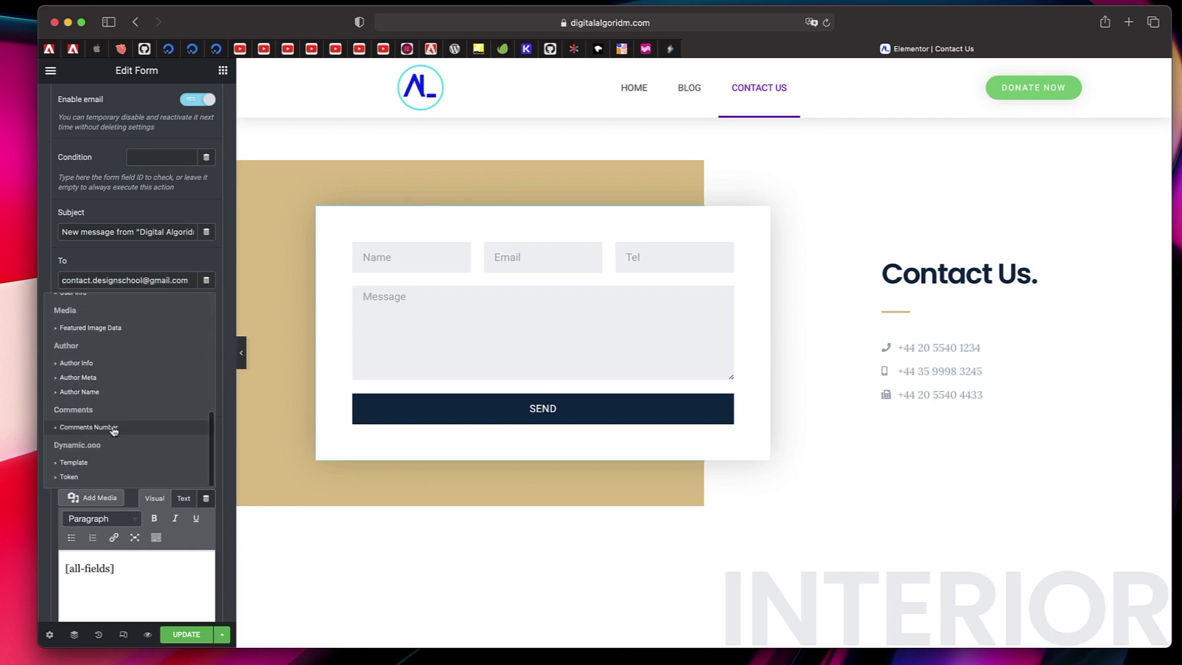
{"action": "left_click", "coordinate": [69, 476]}
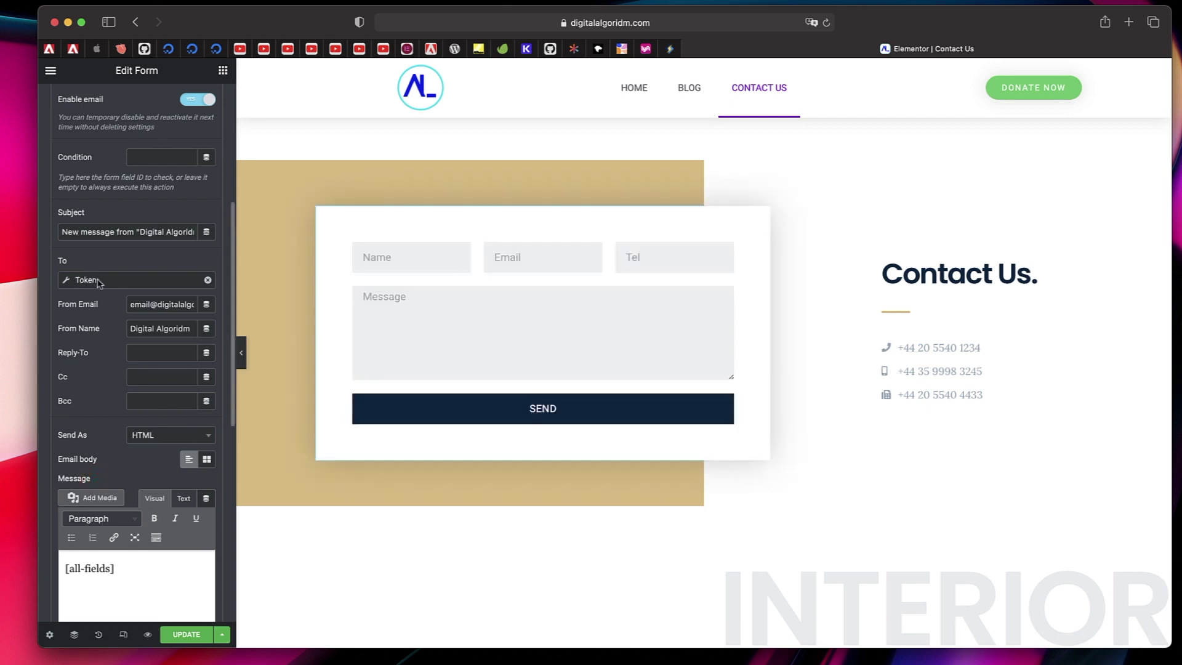
{"action": "left_click", "coordinate": [98, 280]}
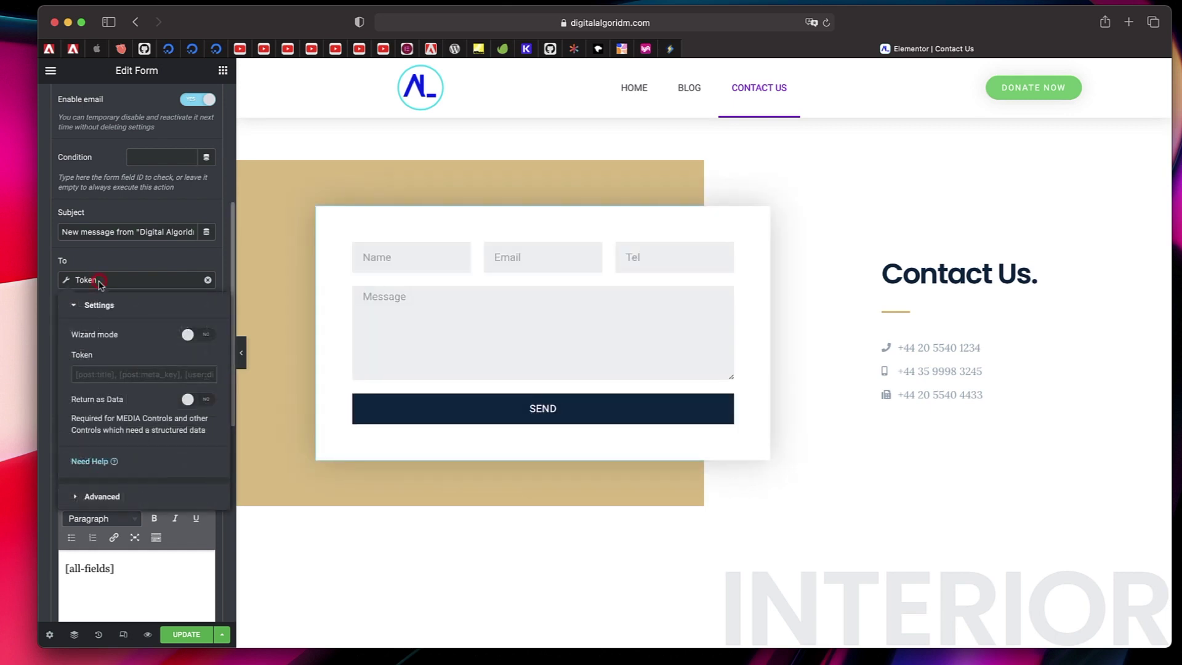
{"action": "left_click", "coordinate": [97, 376]}
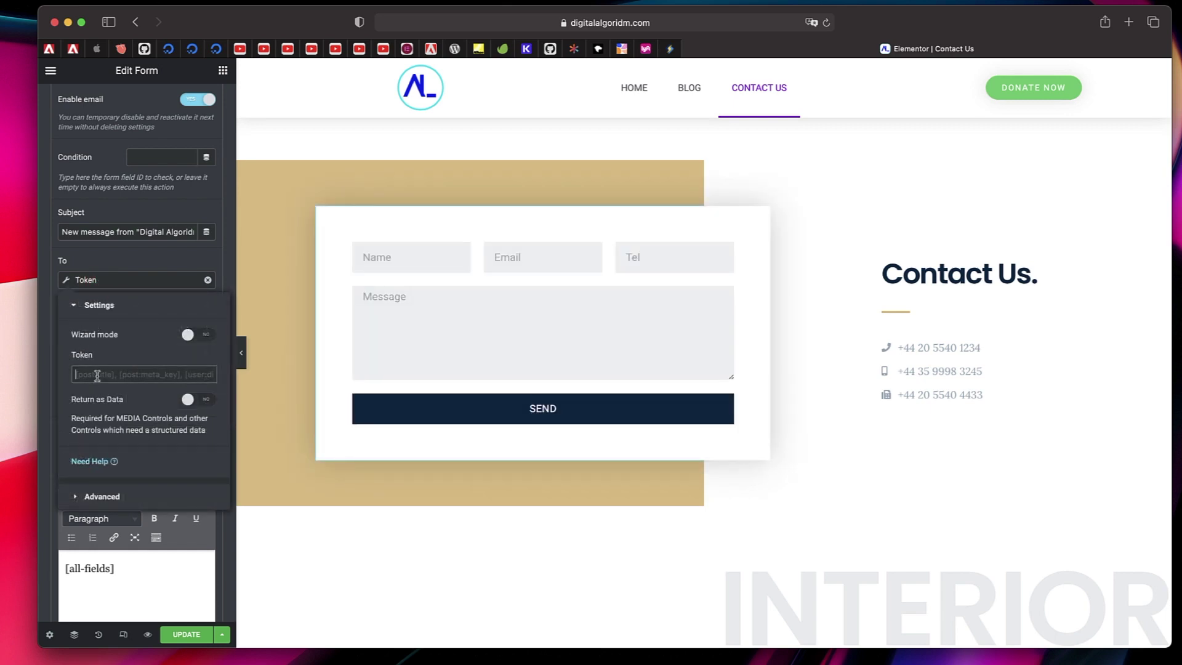
{"action": "type", "text": "[form:"}
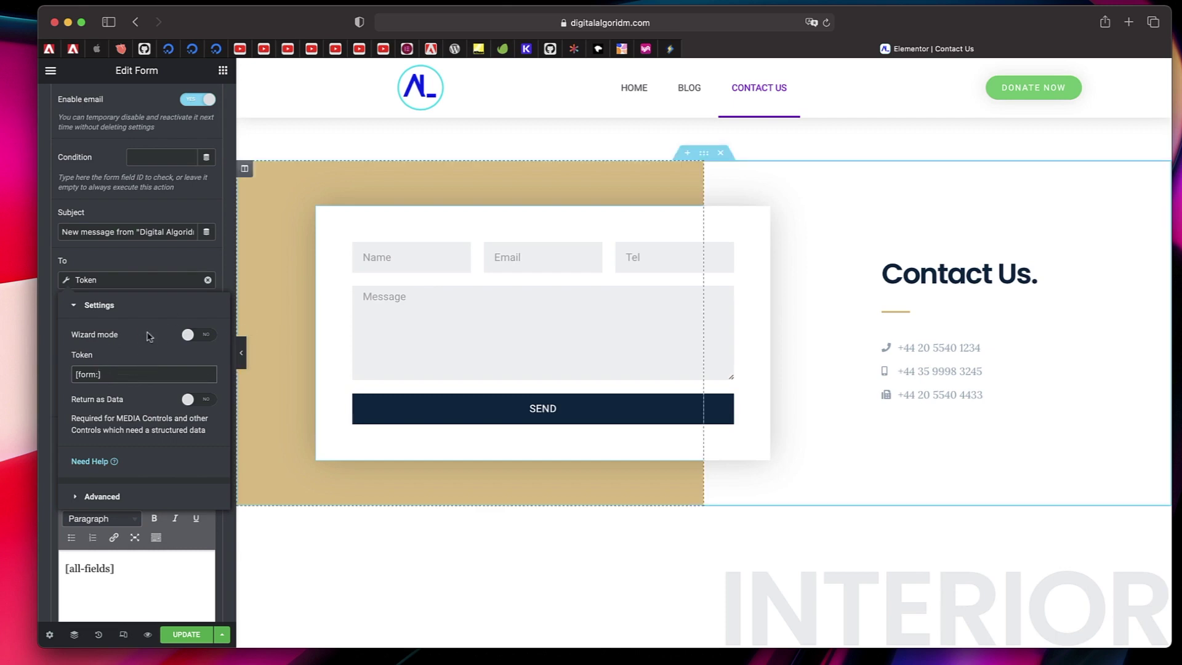
{"action": "left_click", "coordinate": [146, 259]}
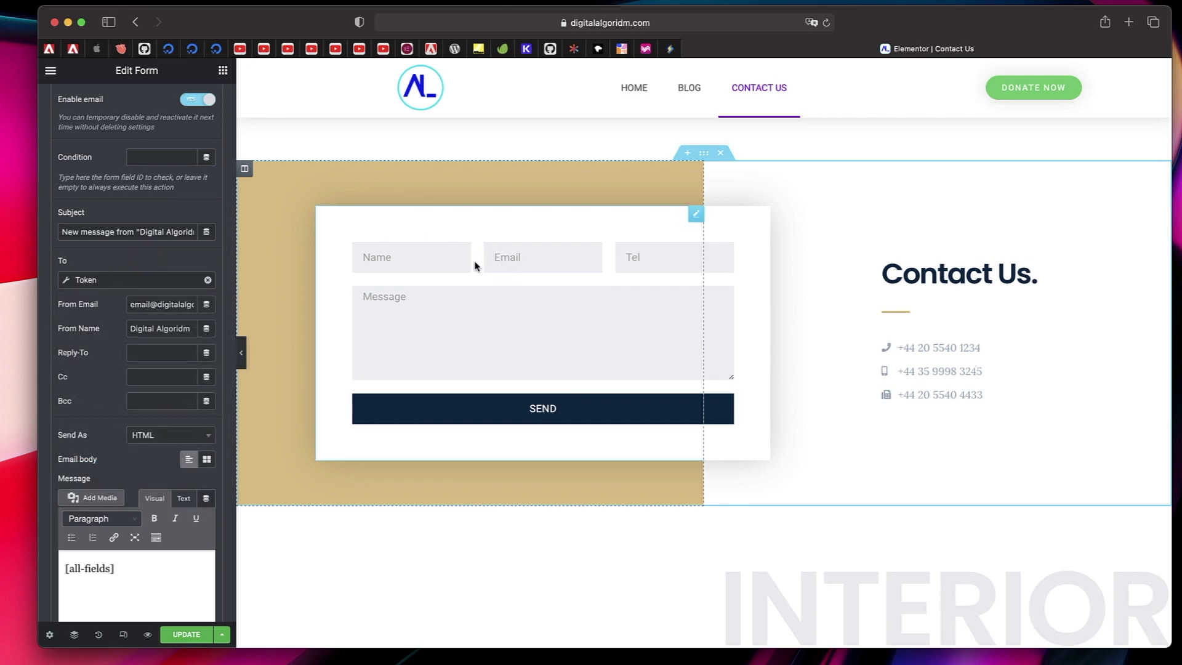
{"action": "scroll", "coordinate": [114, 200], "scroll_direction": "up", "scroll_amount": 5}
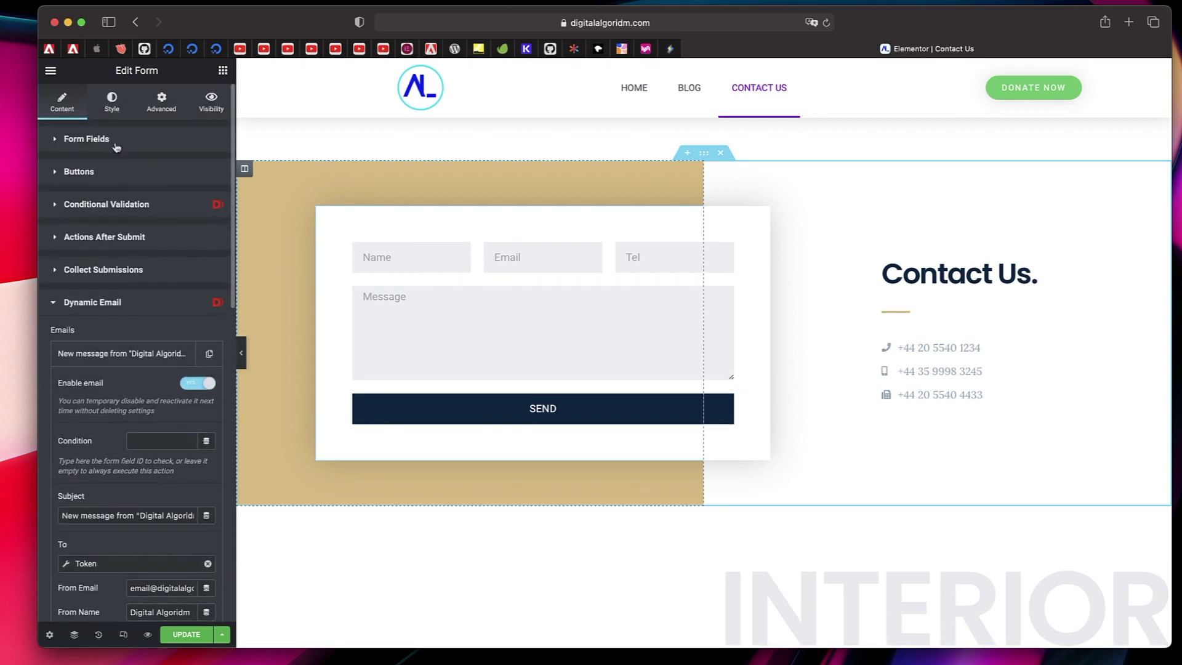
{"action": "left_click", "coordinate": [116, 143]}
{"action": "left_click", "coordinate": [95, 246]}
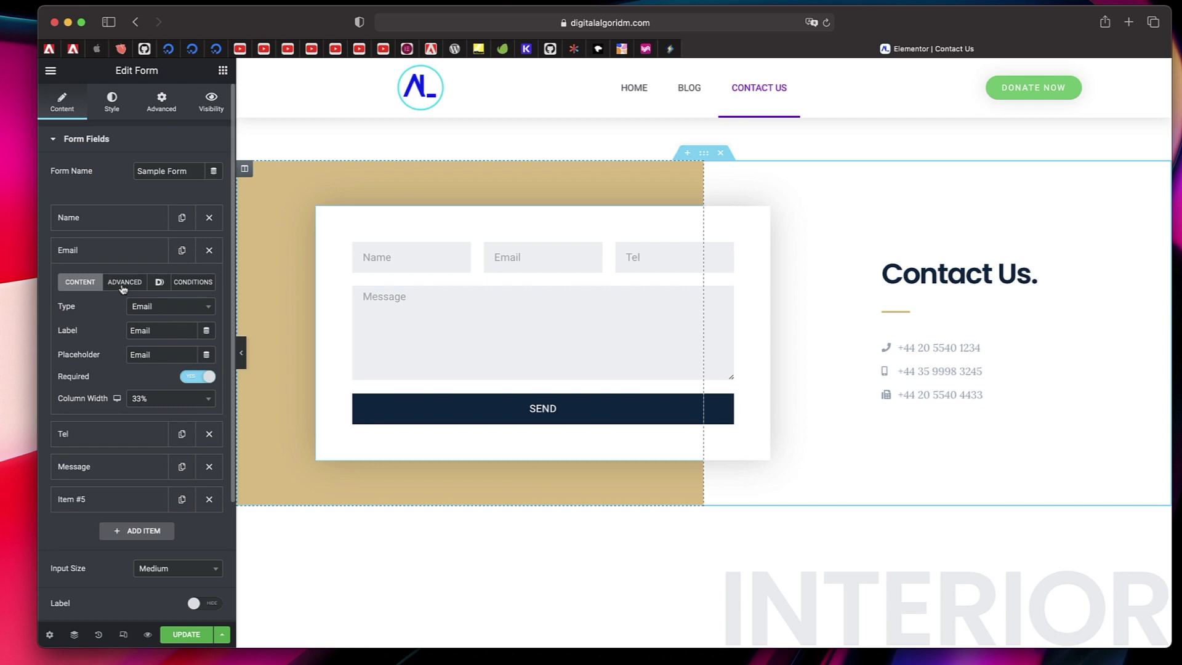
{"action": "left_click", "coordinate": [123, 283]}
{"action": "double_click", "coordinate": [140, 331]}
{"action": "left_click", "coordinate": [114, 250]}
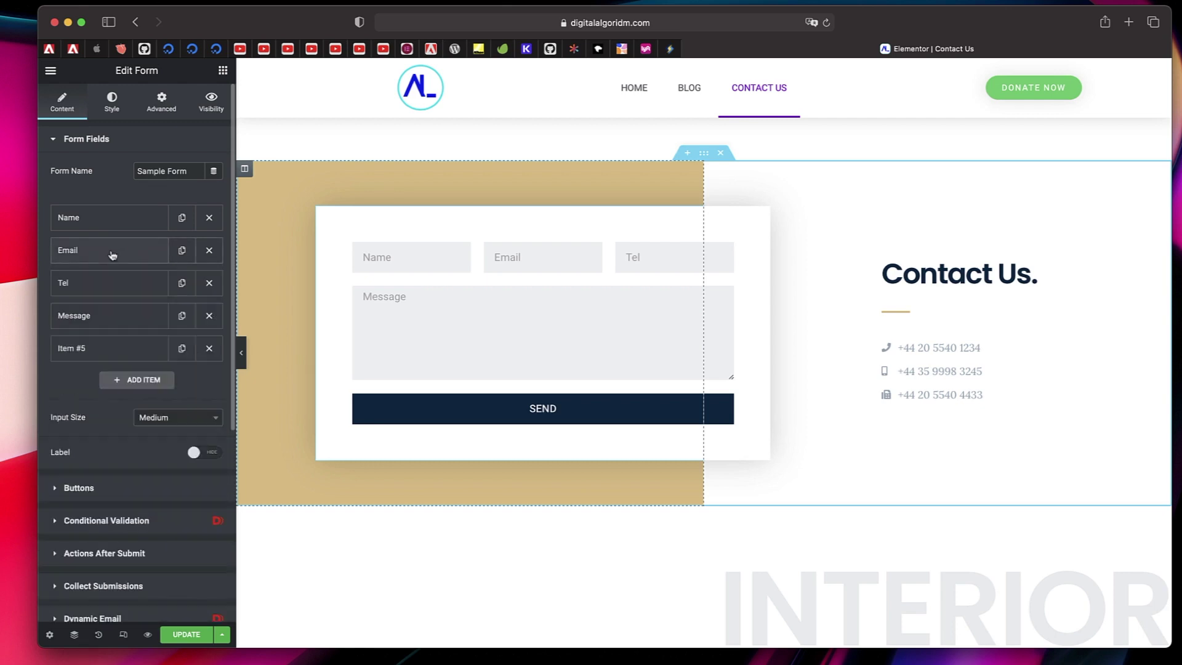
{"action": "scroll", "coordinate": [98, 488], "scroll_direction": "down", "scroll_amount": 5}
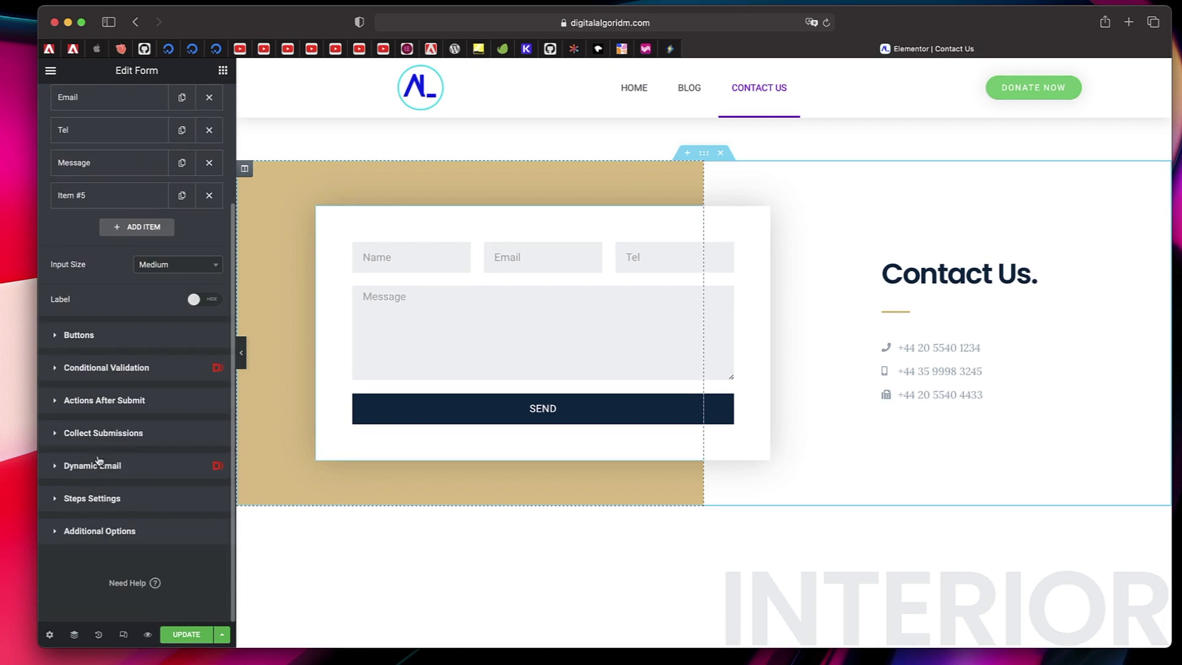
{"action": "left_click", "coordinate": [92, 466]}
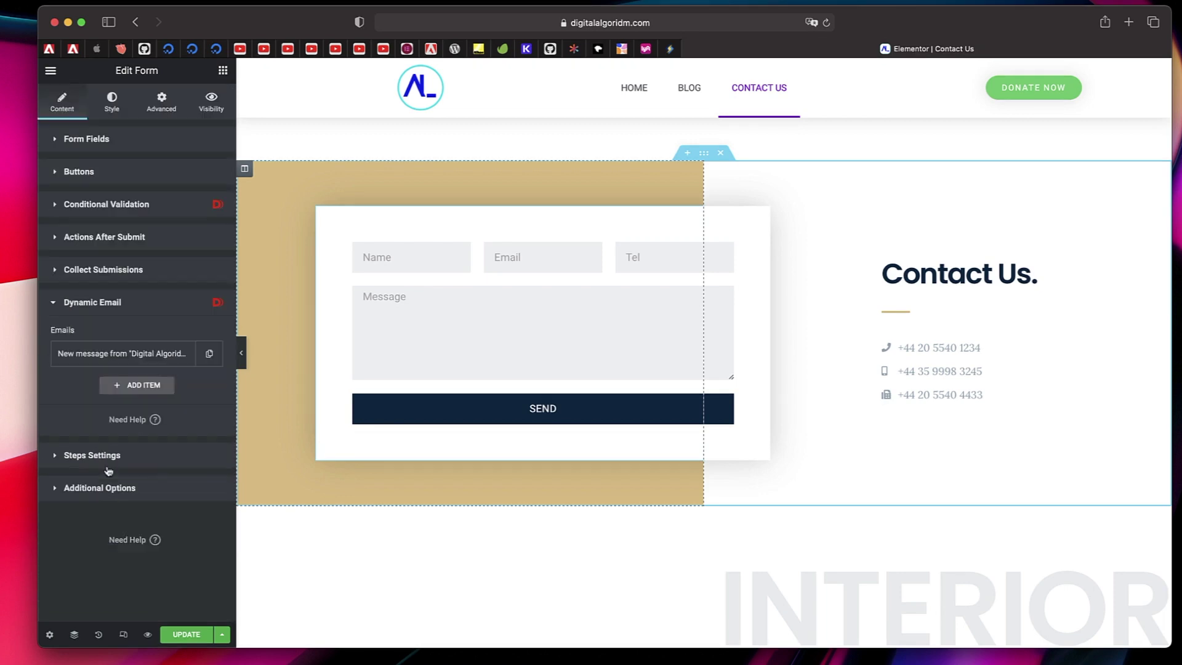
{"action": "left_click", "coordinate": [109, 354]}
Change the recipient Token from [form:] to [form:em]
{"action": "scroll", "coordinate": [109, 353], "scroll_direction": "down", "scroll_amount": 5}
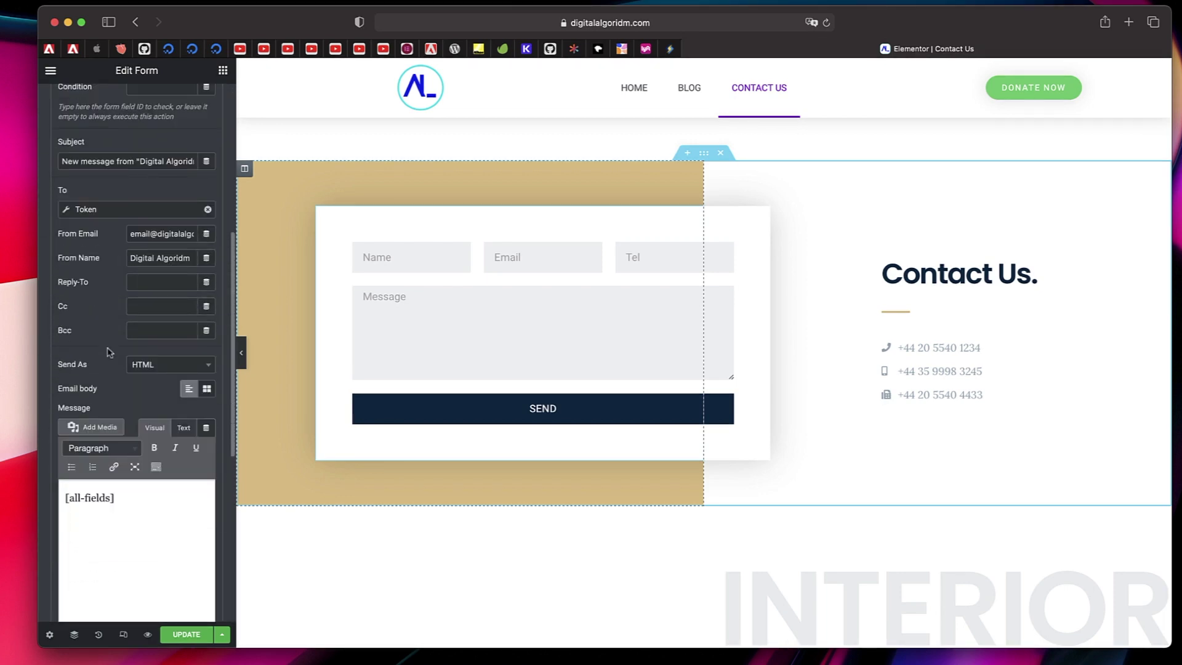
{"action": "left_click", "coordinate": [87, 211]}
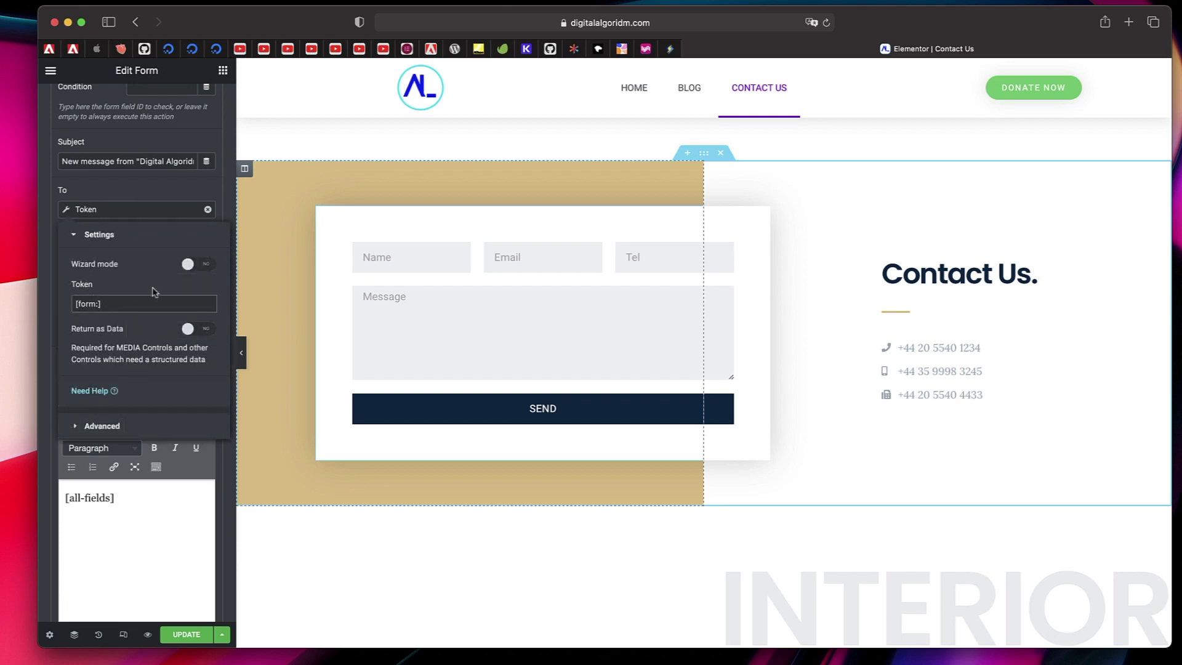
{"action": "key", "text": "Left"}
{"action": "type", "text": "em"}
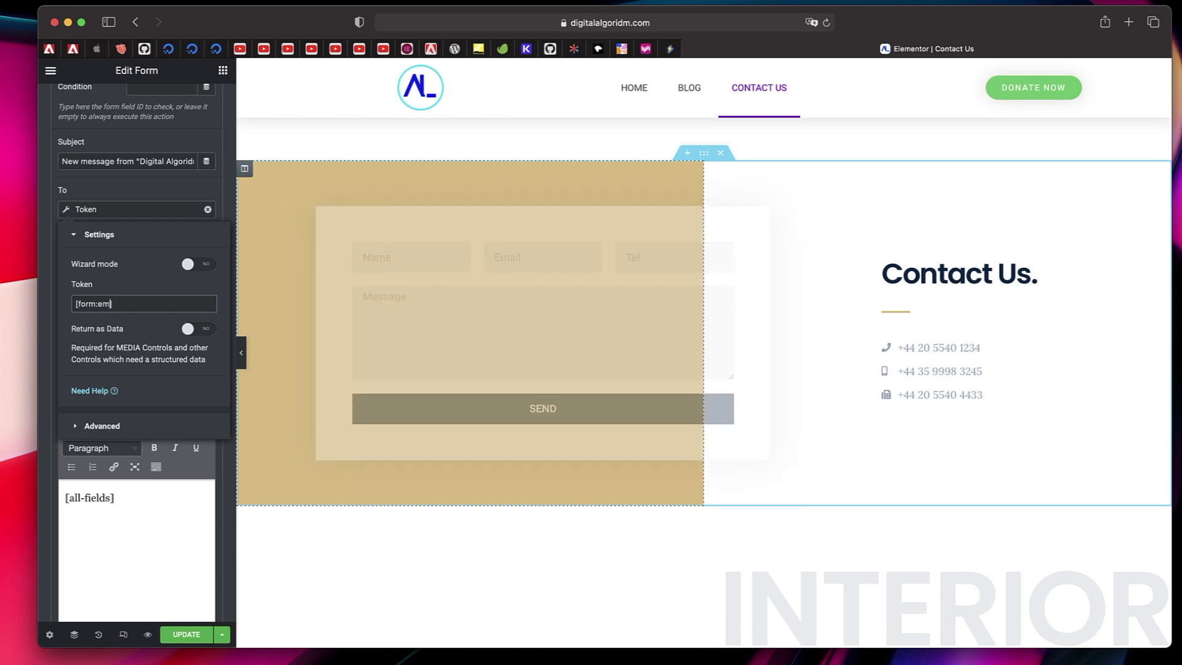
{"action": "left_click", "coordinate": [357, 278]}
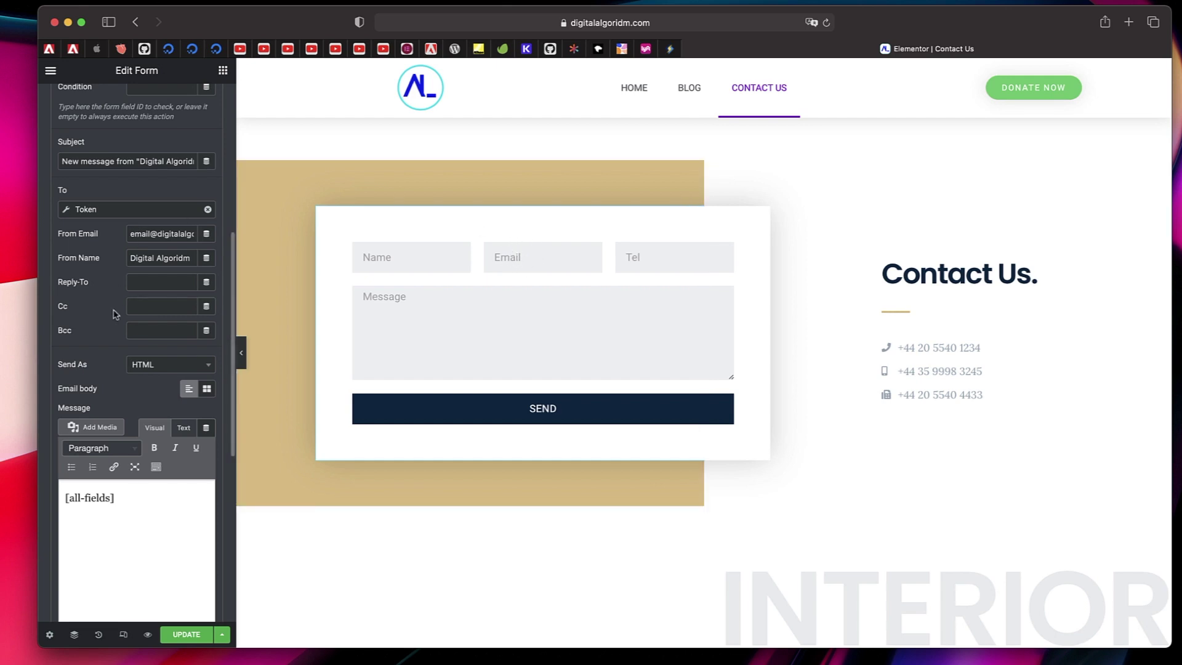
{"action": "scroll", "coordinate": [117, 314], "scroll_direction": "down", "scroll_amount": 4}
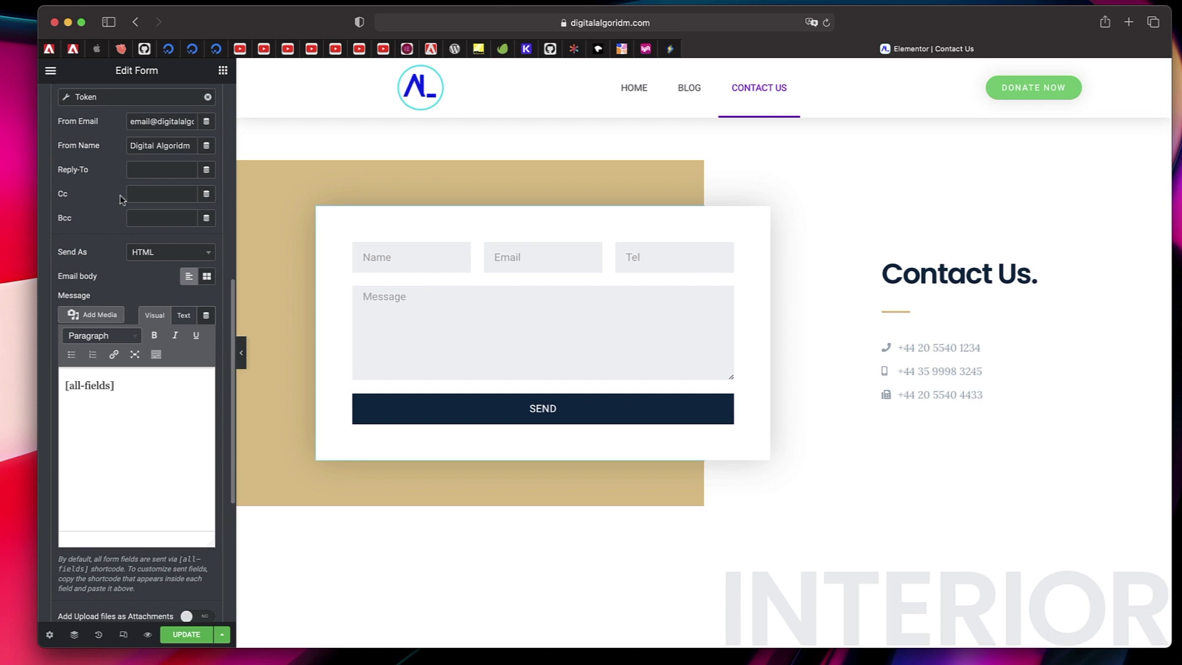
Review the Reply-To and Cc settings and keep the email format as HTML
{"action": "left_click", "coordinate": [143, 170]}
{"action": "left_click", "coordinate": [208, 173]}
{"action": "left_click", "coordinate": [98, 166]}
{"action": "left_click", "coordinate": [154, 194]}
{"action": "left_click", "coordinate": [172, 257]}
{"action": "left_click", "coordinate": [171, 257]}
Replace [all-fields] in the message body with '[form:name], You said [form:]'
{"action": "triple_click", "coordinate": [138, 384]}
{"action": "key", "text": "BackSpace"}
{"action": "type", "text": "[form]"}
{"action": "key", "text": "Left"}
{"action": "type", "text": ":name"}
{"action": "key", "text": "Right"}
{"action": "type", "text": ", "}
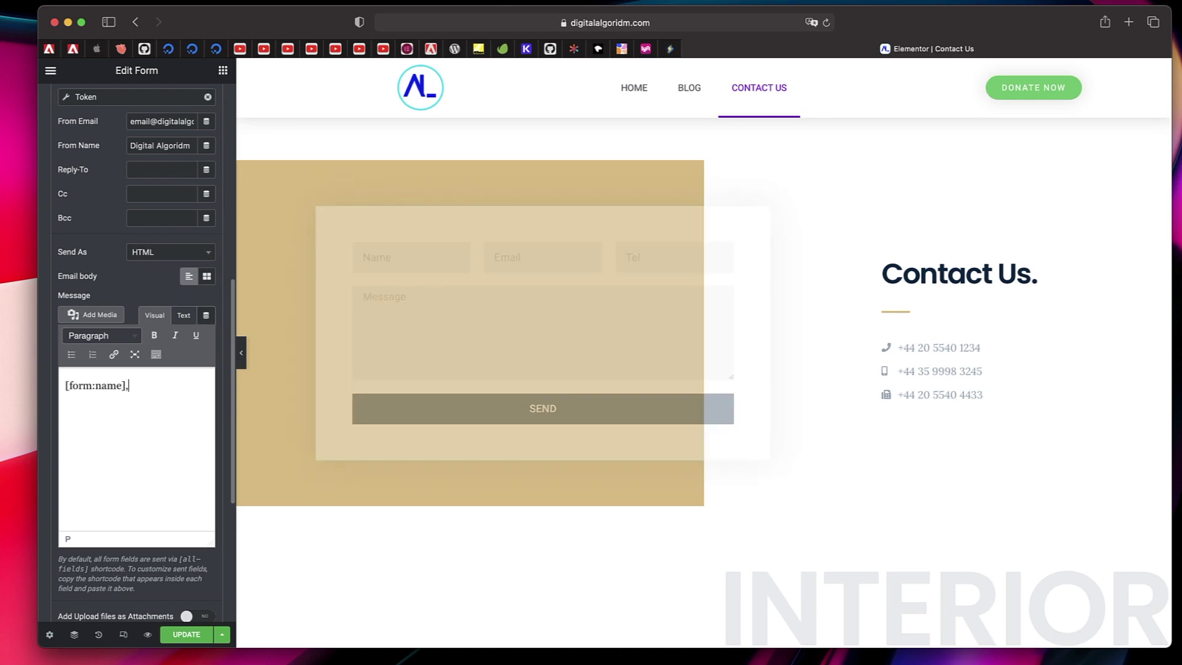
{"action": "type", "text": "You"}
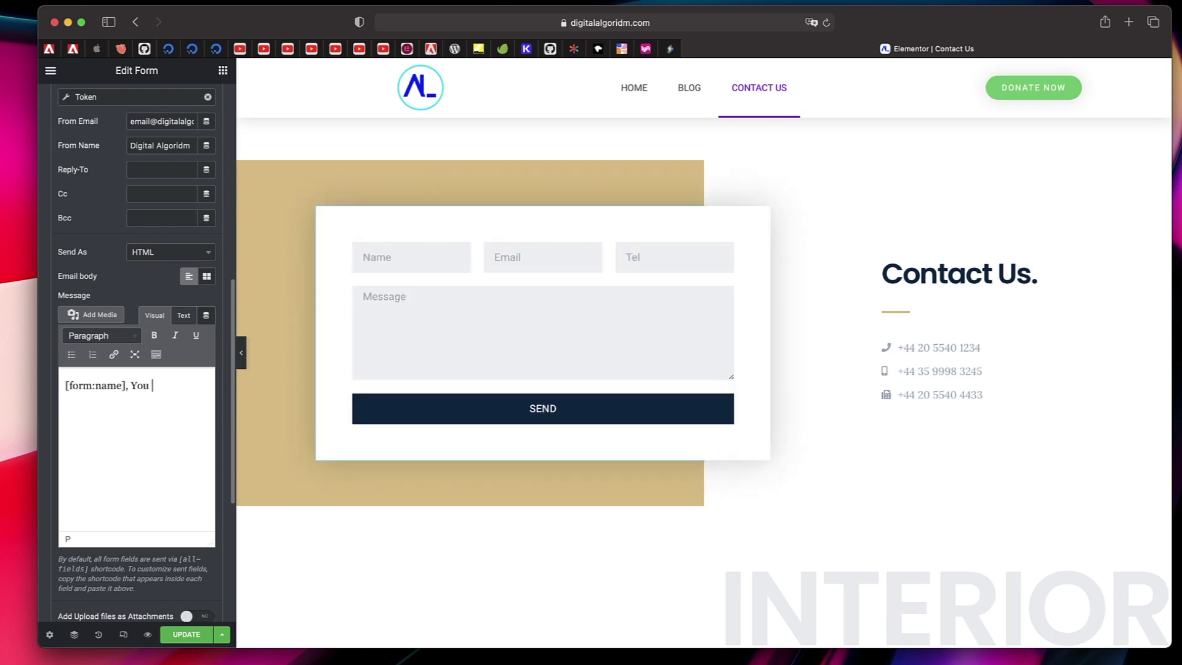
{"action": "type", "text": " said []"}
{"action": "key", "text": "Left"}
{"action": "type", "text": "form:"}
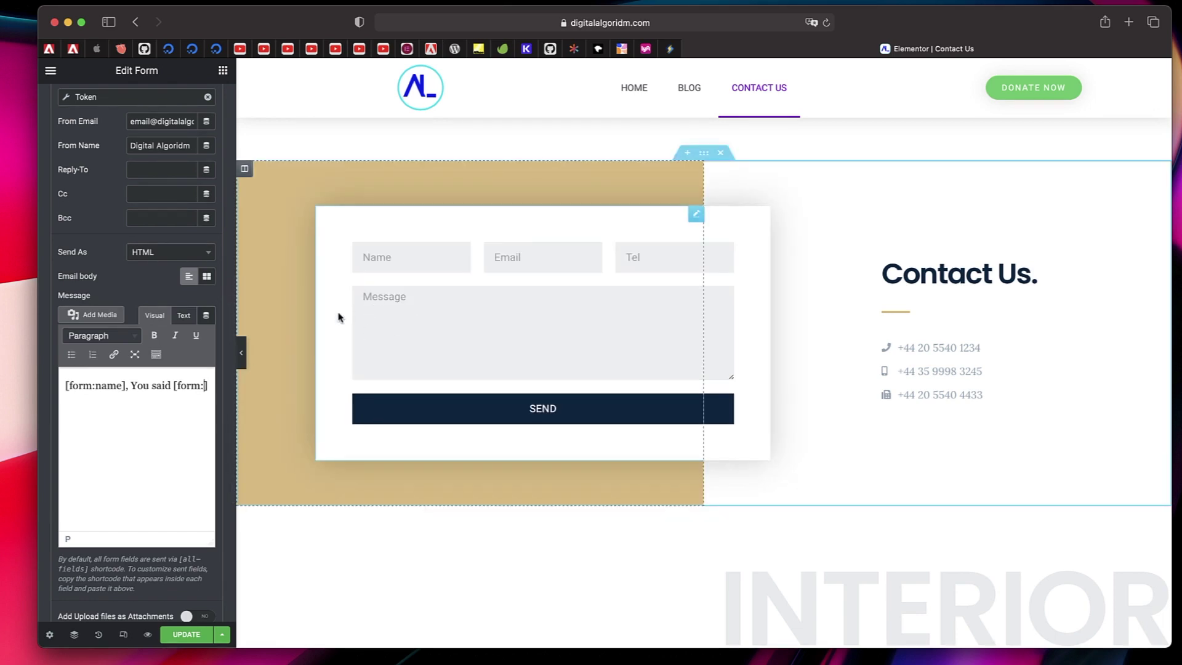
{"action": "scroll", "coordinate": [106, 148], "scroll_direction": "up", "scroll_amount": 15}
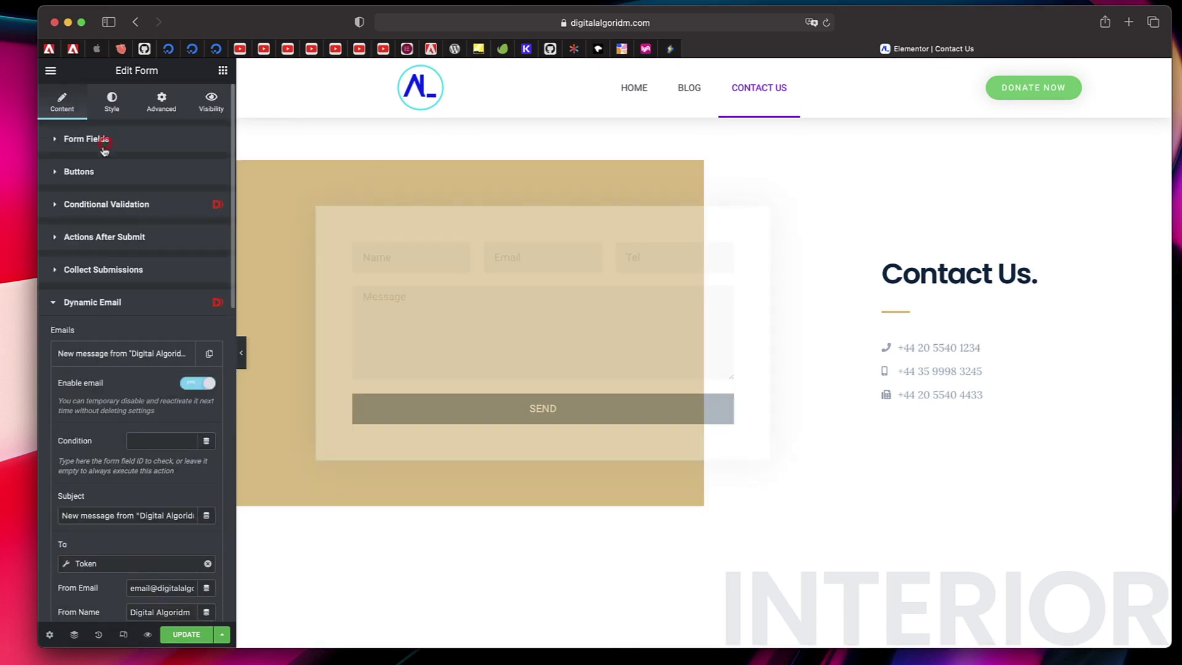
{"action": "left_click", "coordinate": [104, 146]}
{"action": "left_click", "coordinate": [104, 315]}
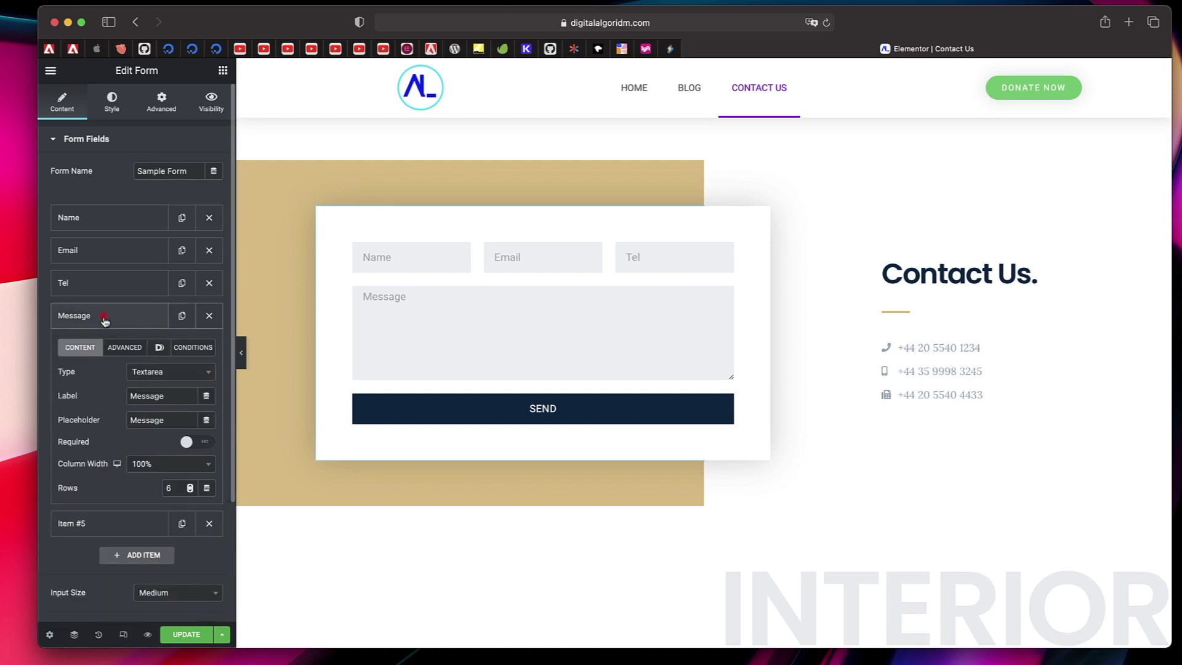
{"action": "left_click", "coordinate": [125, 347]}
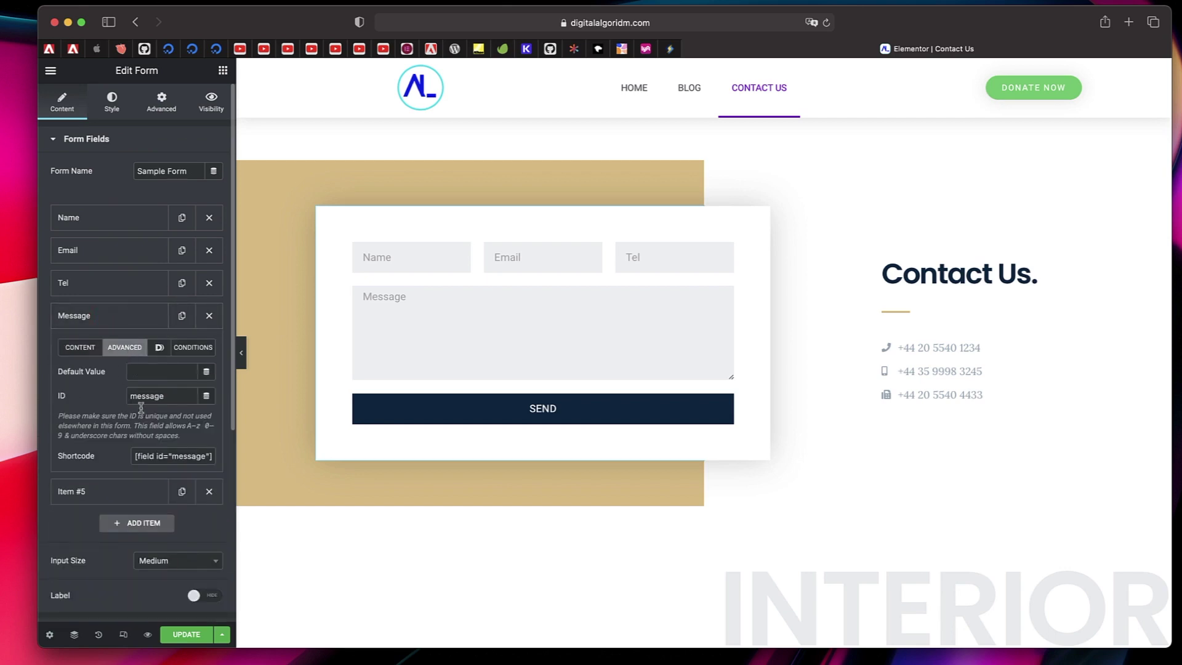
{"action": "left_click", "coordinate": [116, 317]}
{"action": "scroll", "coordinate": [117, 320], "scroll_direction": "down", "scroll_amount": 3}
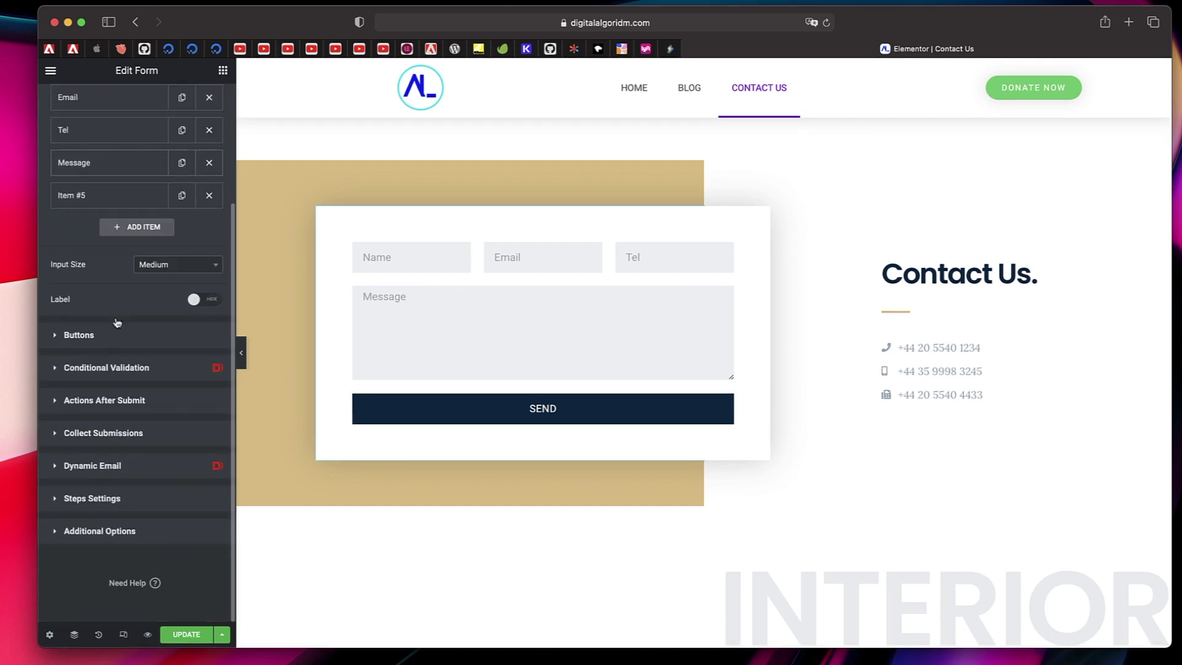
{"action": "left_click", "coordinate": [94, 471]}
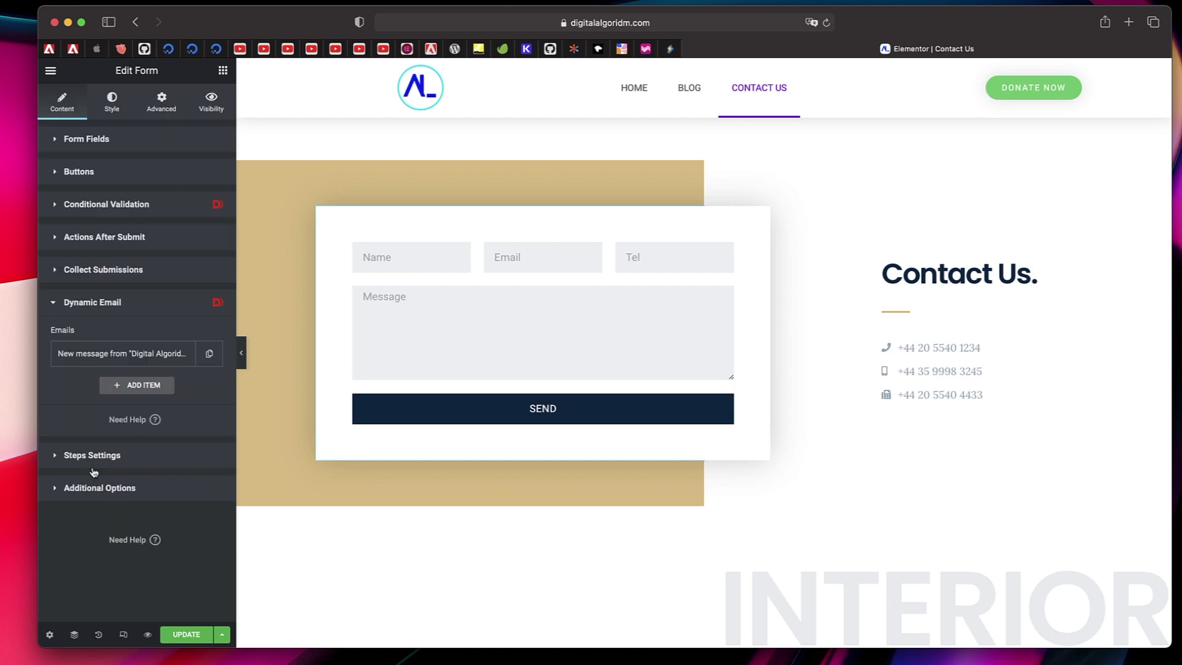
{"action": "left_click", "coordinate": [104, 364]}
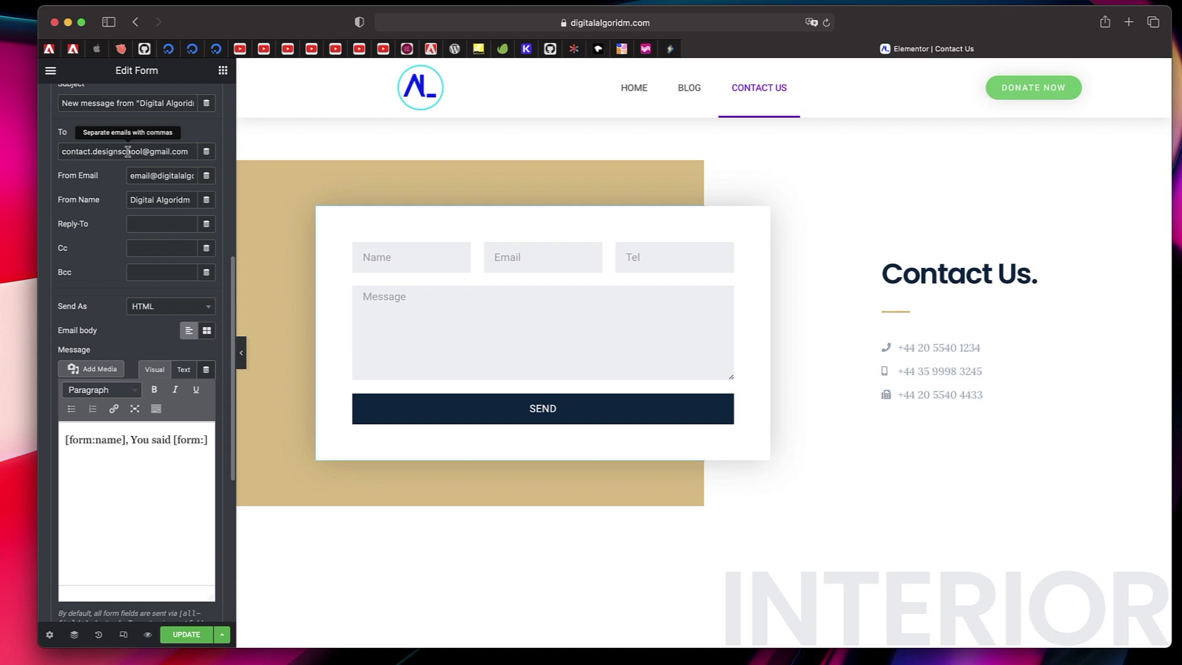
Complete the second token as [form:message] and update the form
{"action": "left_click", "coordinate": [201, 441]}
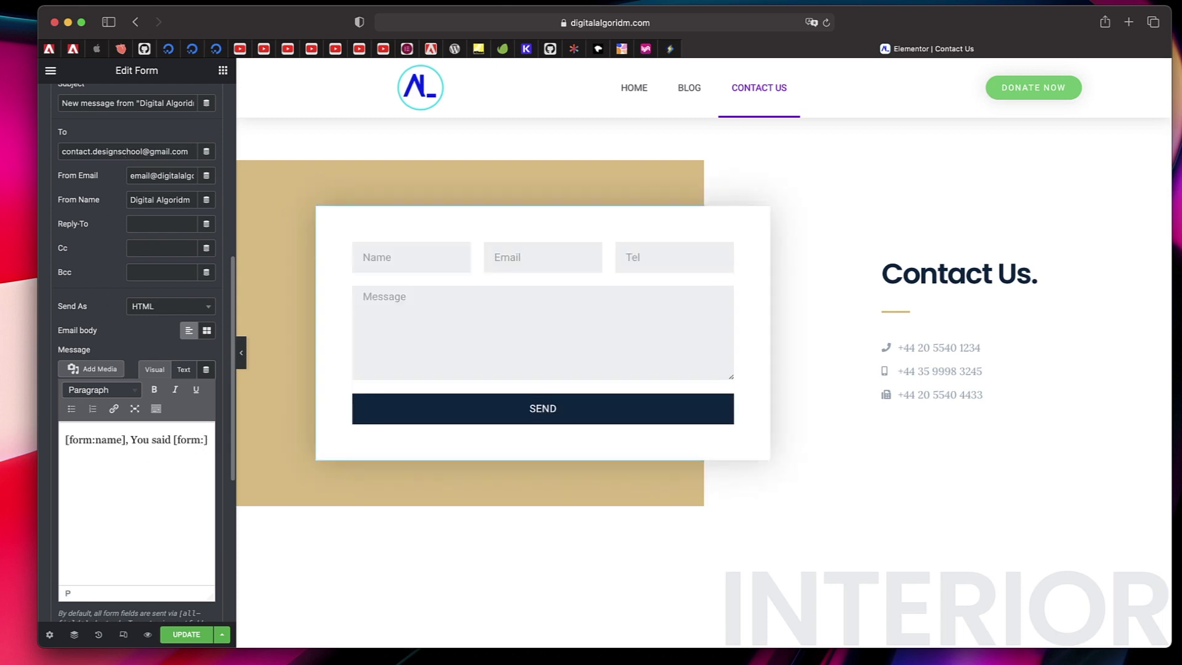
{"action": "type", "text": ":message"}
{"action": "scroll", "coordinate": [196, 461], "scroll_direction": "down", "scroll_amount": 5}
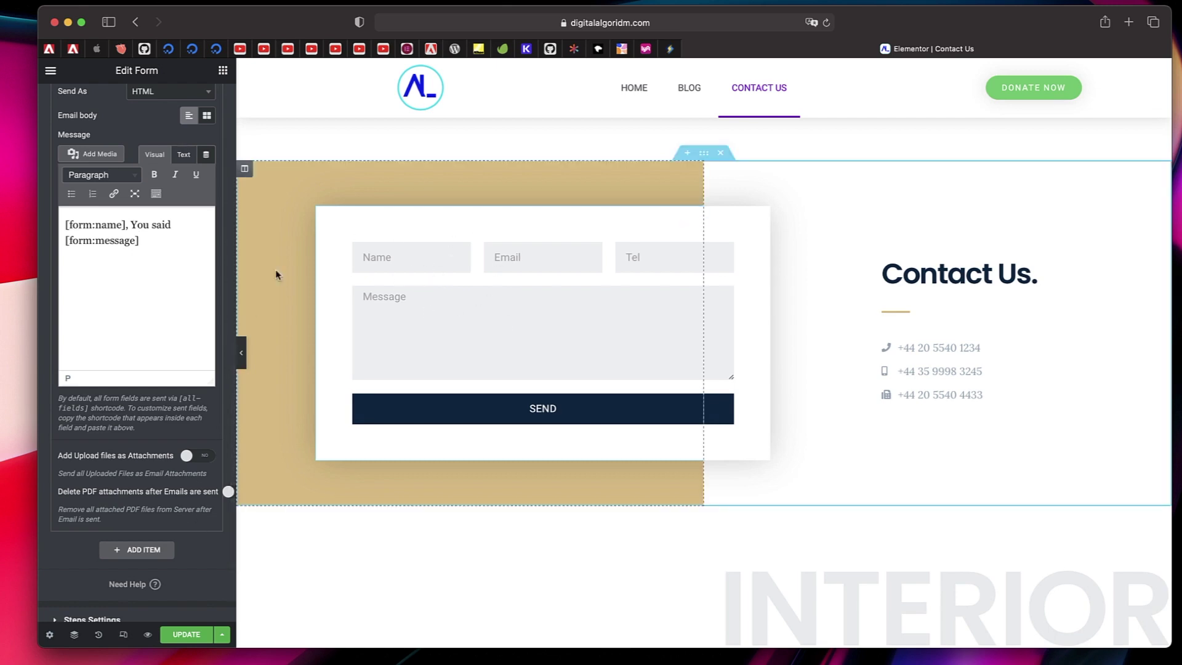
{"action": "left_click", "coordinate": [189, 637]}
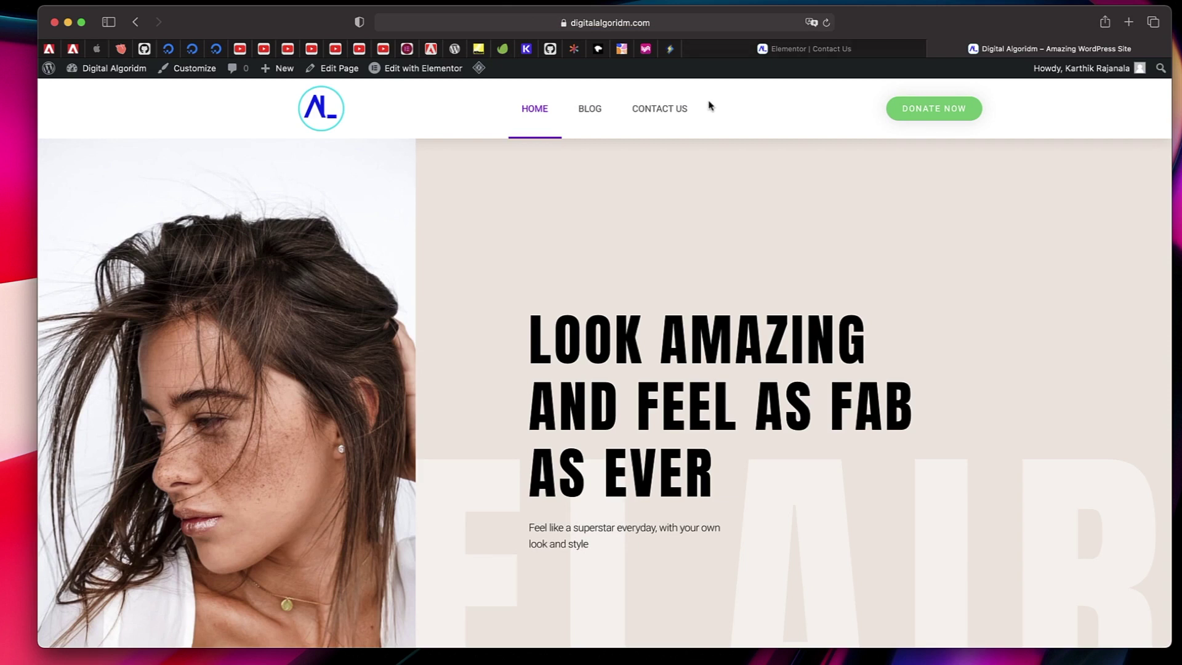
On the Contact Us page, enter a test name, e-mail, phone number and message 'this is my first message.'
{"action": "left_click", "coordinate": [668, 113]}
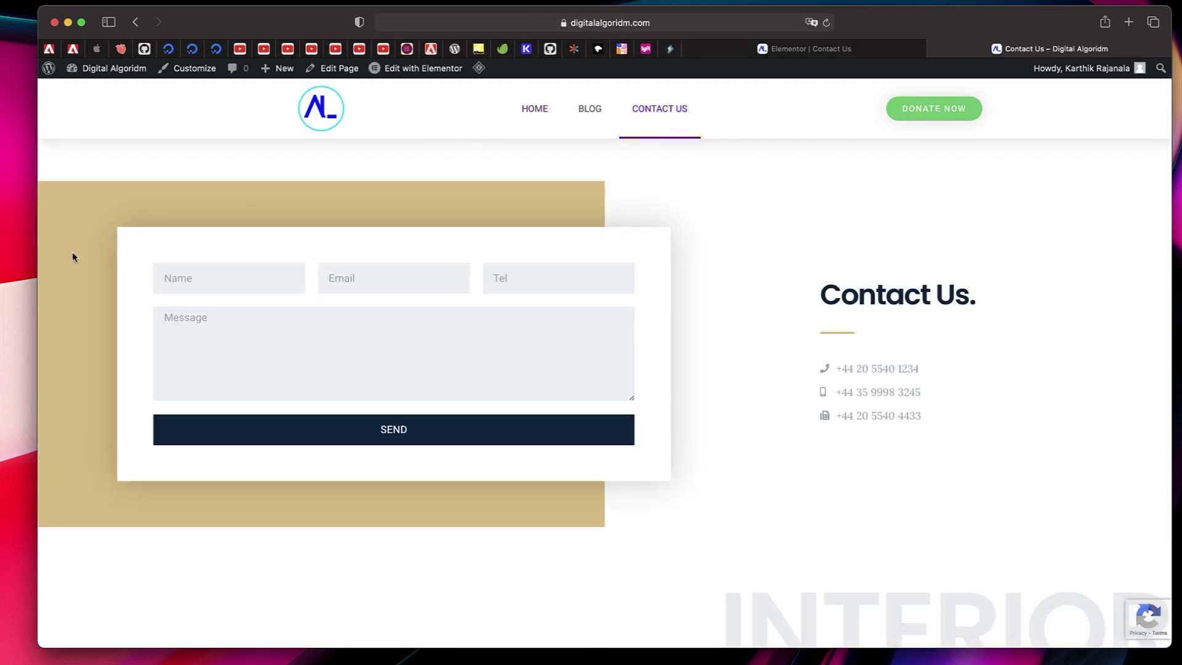
{"action": "left_click", "coordinate": [182, 279]}
{"action": "type", "text": "Karthik"}
{"action": "key", "text": "Tab"}
{"action": "type", "text": "me@mail.co"}
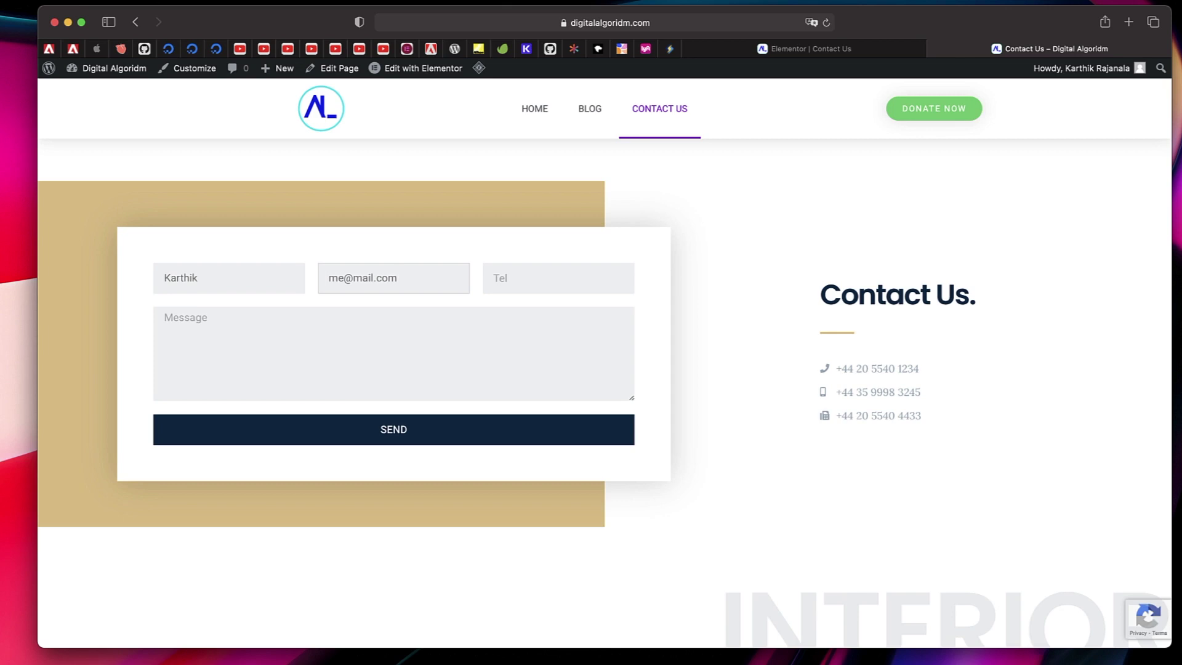
{"action": "key", "text": "Tab"}
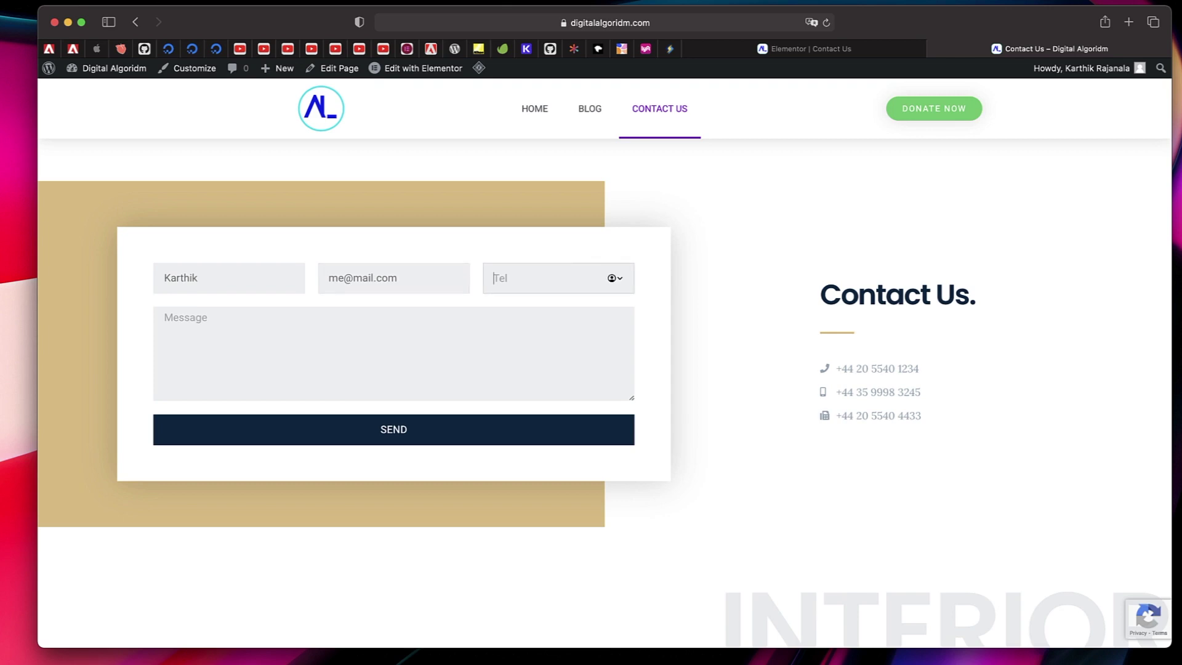
{"action": "type", "text": "99900000"}
{"action": "key", "text": "Tab"}
{"action": "type", "text": "this is my first message."}
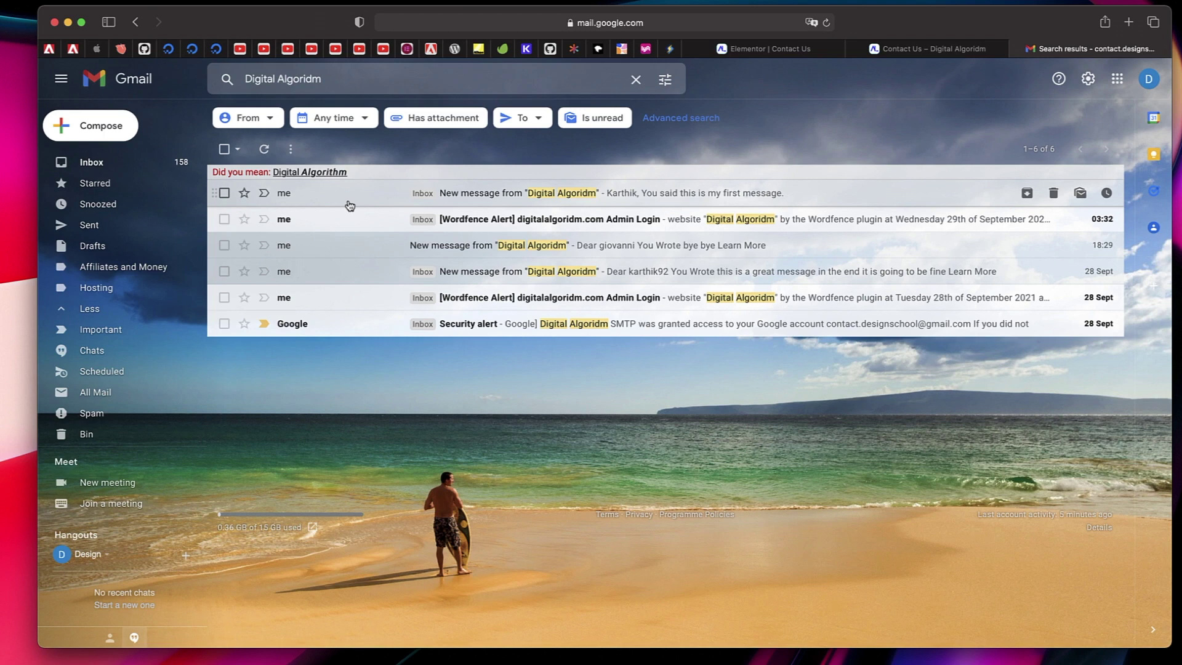
Open the received form email and highlight the substituted name and message text
{"action": "left_click", "coordinate": [349, 206]}
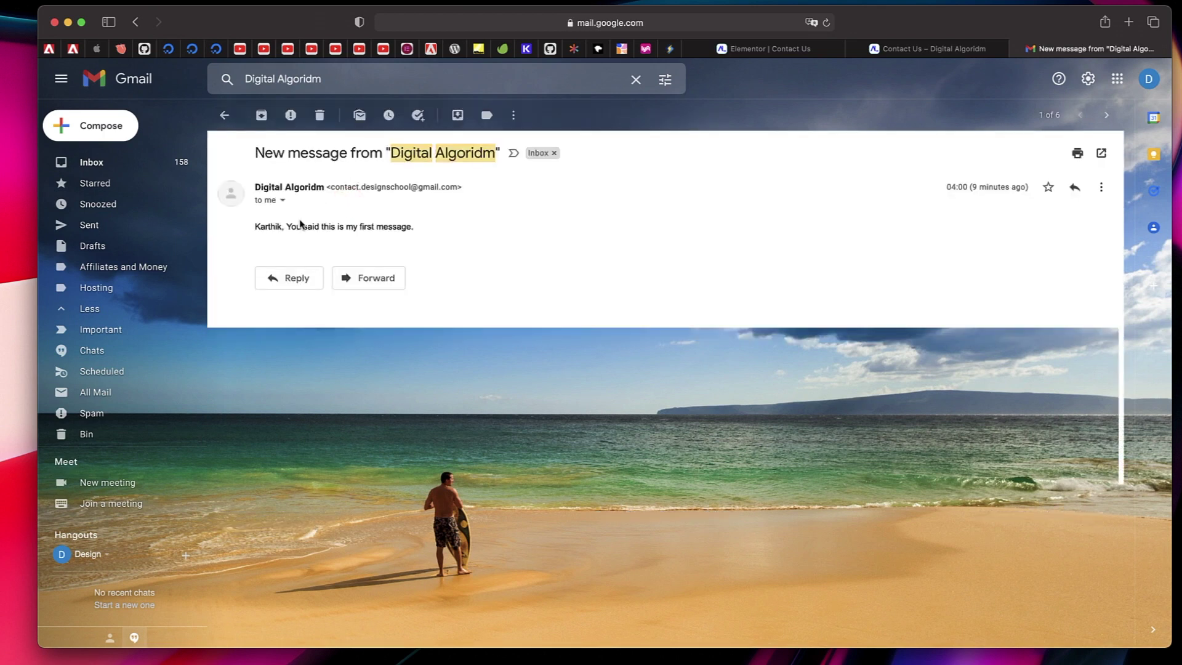
{"action": "triple_click", "coordinate": [282, 225]}
{"action": "triple_click", "coordinate": [297, 226]}
{"action": "double_click", "coordinate": [271, 227]}
{"action": "left_click", "coordinate": [271, 227]}
{"action": "double_click", "coordinate": [271, 227]}
{"action": "left_click_drag", "start_coordinate": [323, 227], "coordinate": [414, 227]}
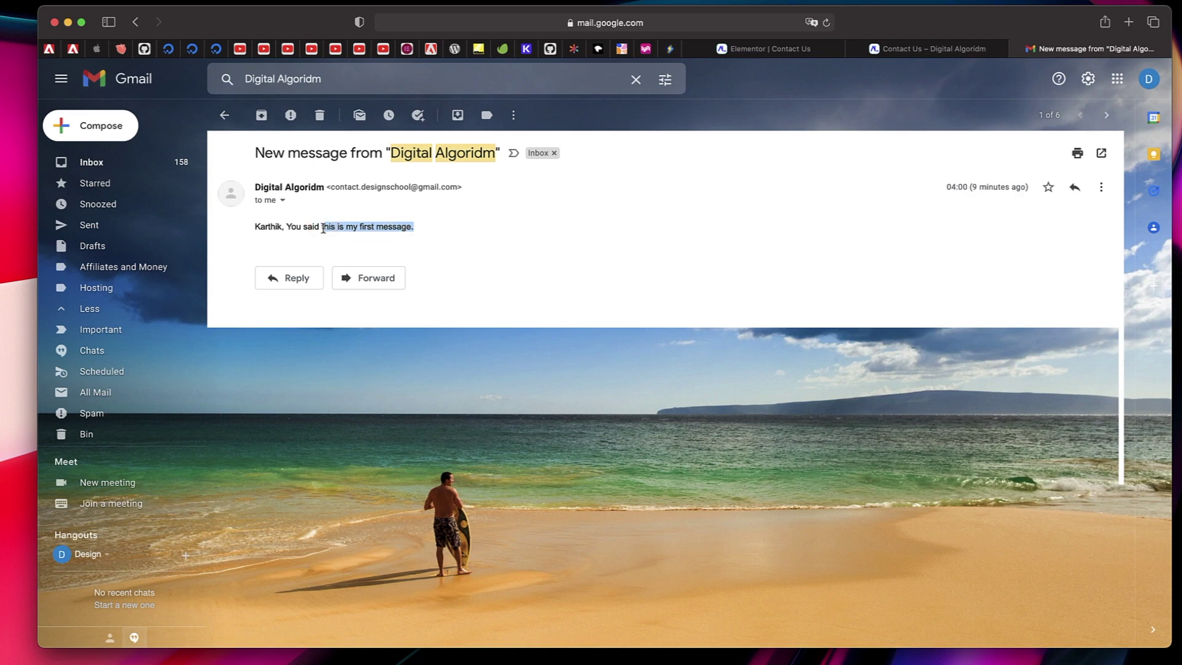
Back in the form editor, switch the email body to a template and add a new template
{"action": "left_click", "coordinate": [812, 50]}
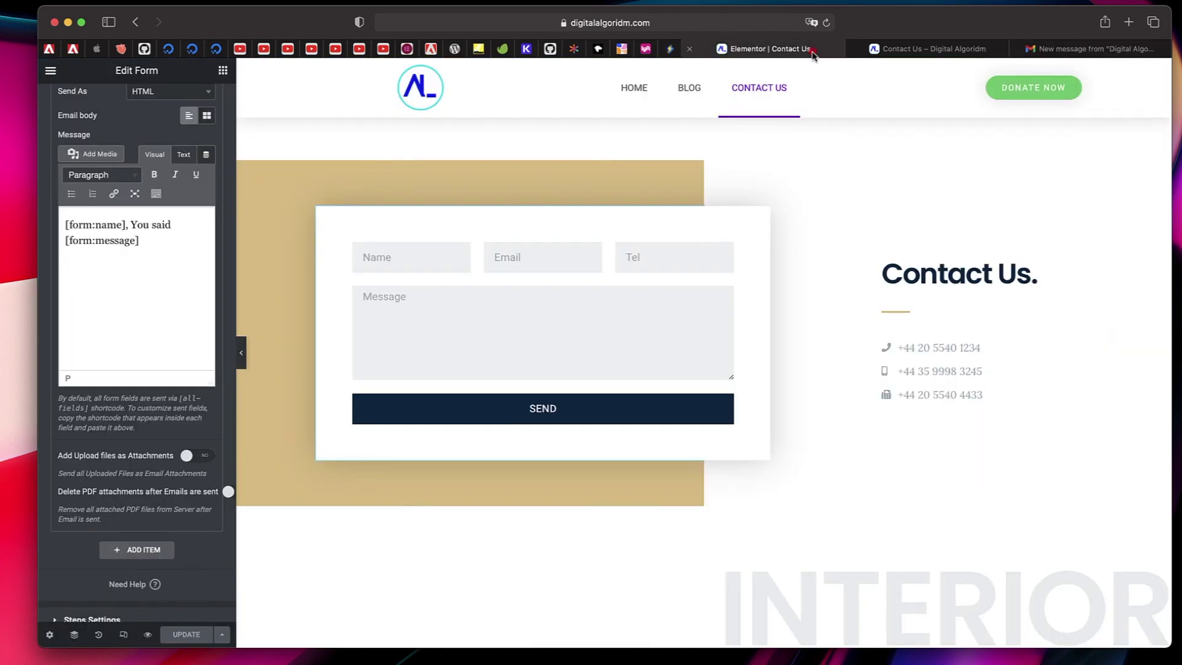
{"action": "scroll", "coordinate": [109, 290], "scroll_direction": "up", "scroll_amount": 5}
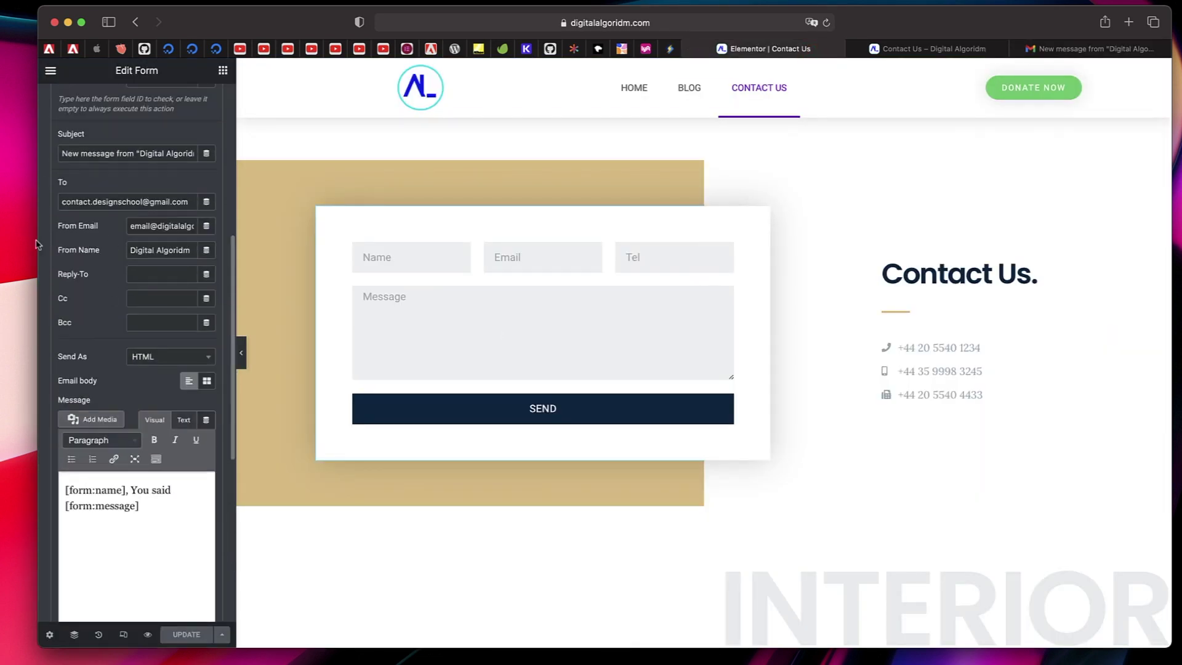
{"action": "left_click", "coordinate": [207, 382]}
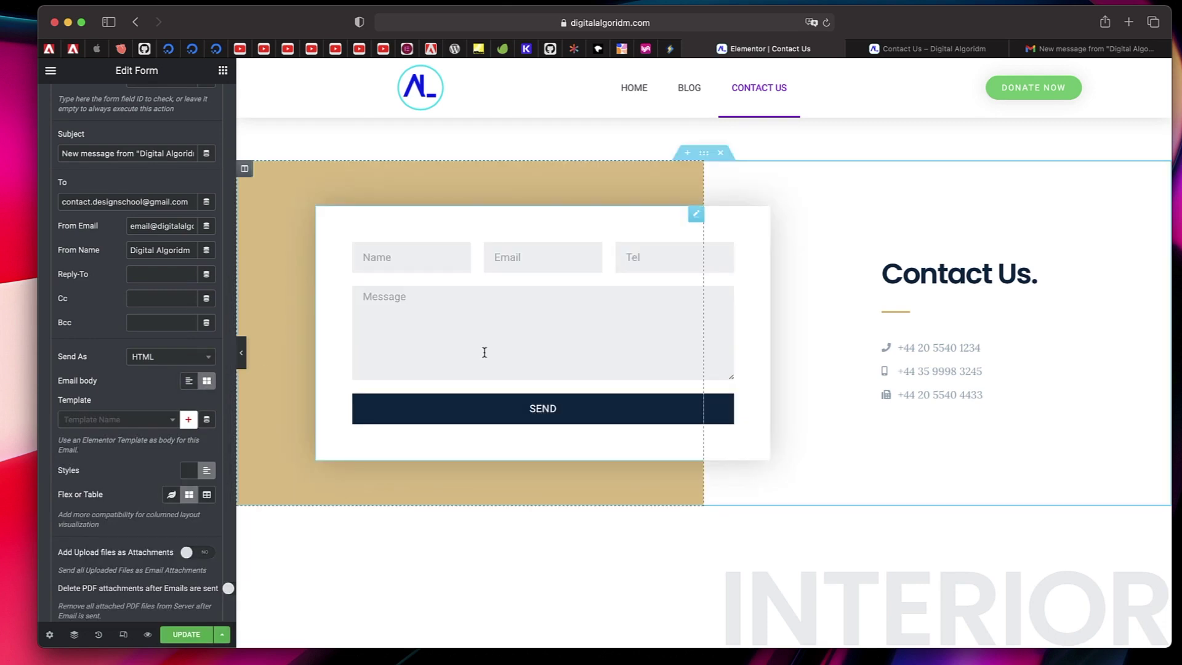
{"action": "left_click", "coordinate": [189, 420]}
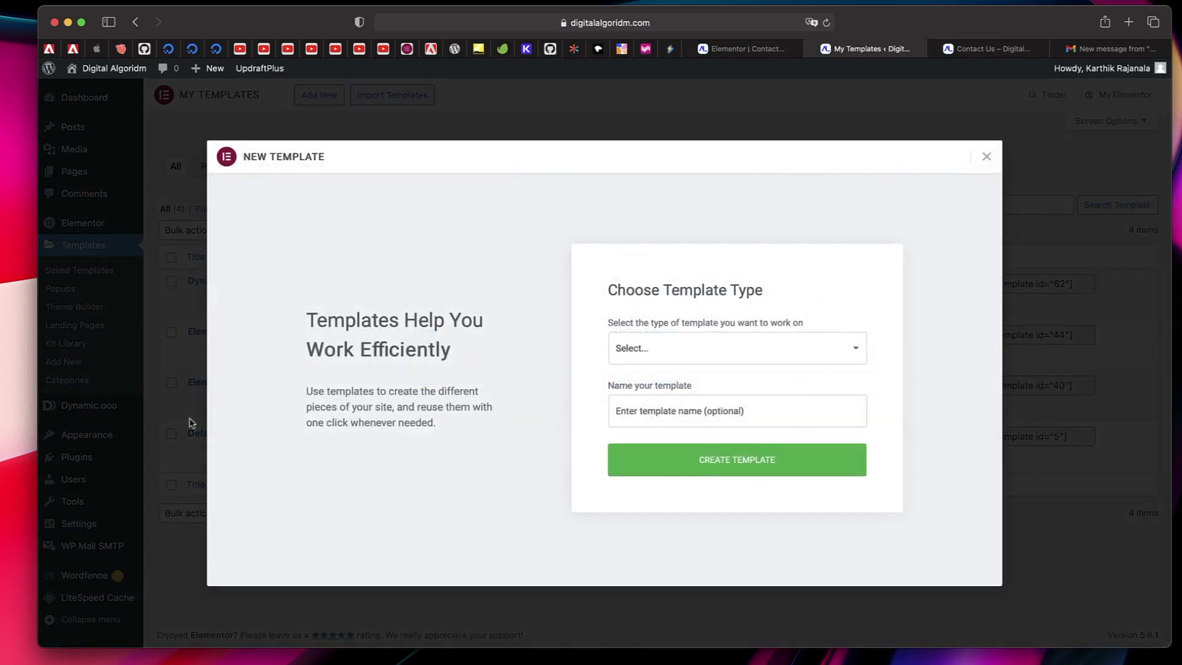
Create a Section-type template named 'New Email Template'
{"action": "left_click", "coordinate": [706, 355]}
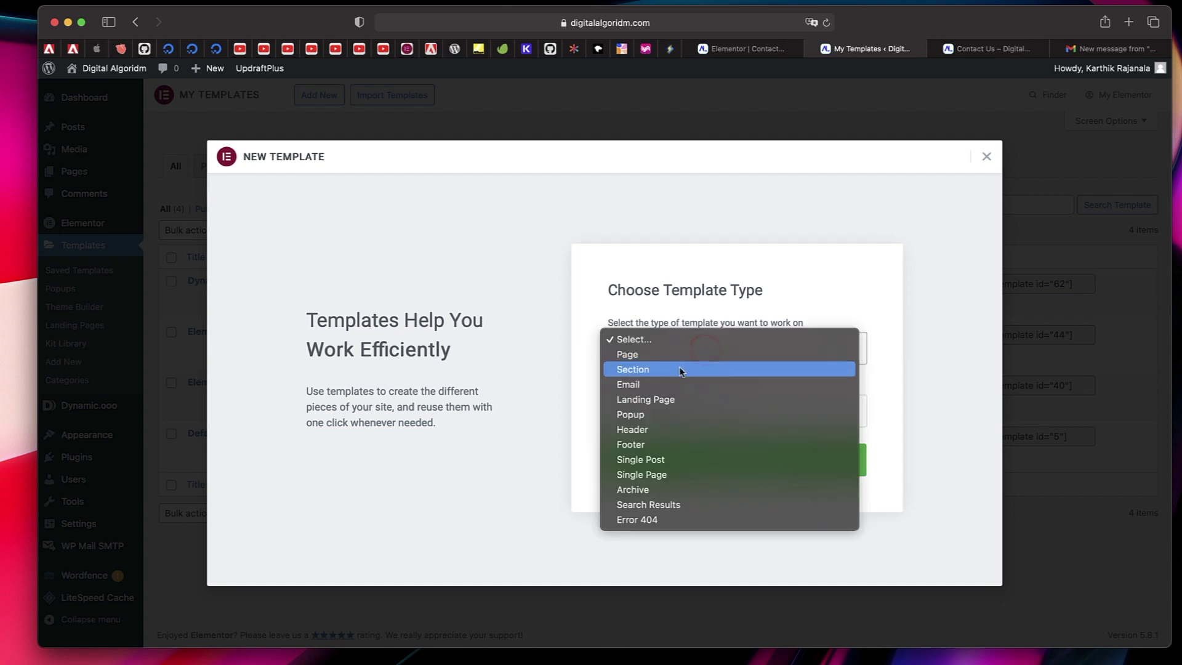
{"action": "left_click", "coordinate": [680, 368]}
{"action": "left_click", "coordinate": [669, 403]}
{"action": "type", "text": "New Email Template"}
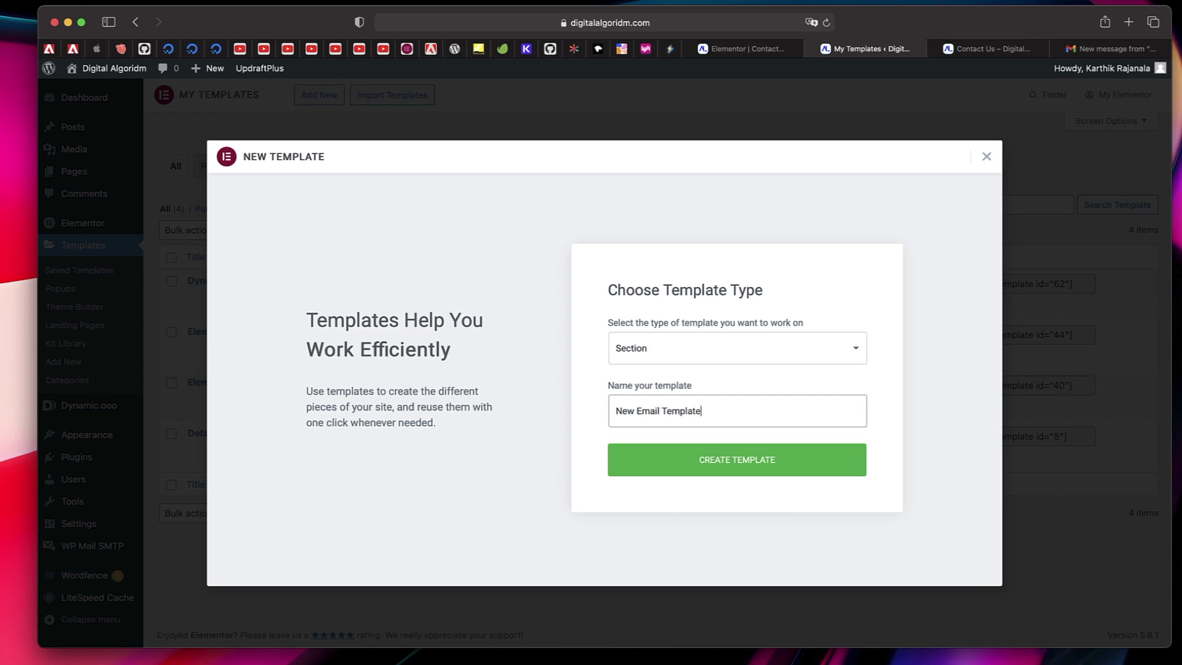
{"action": "left_click", "coordinate": [699, 463]}
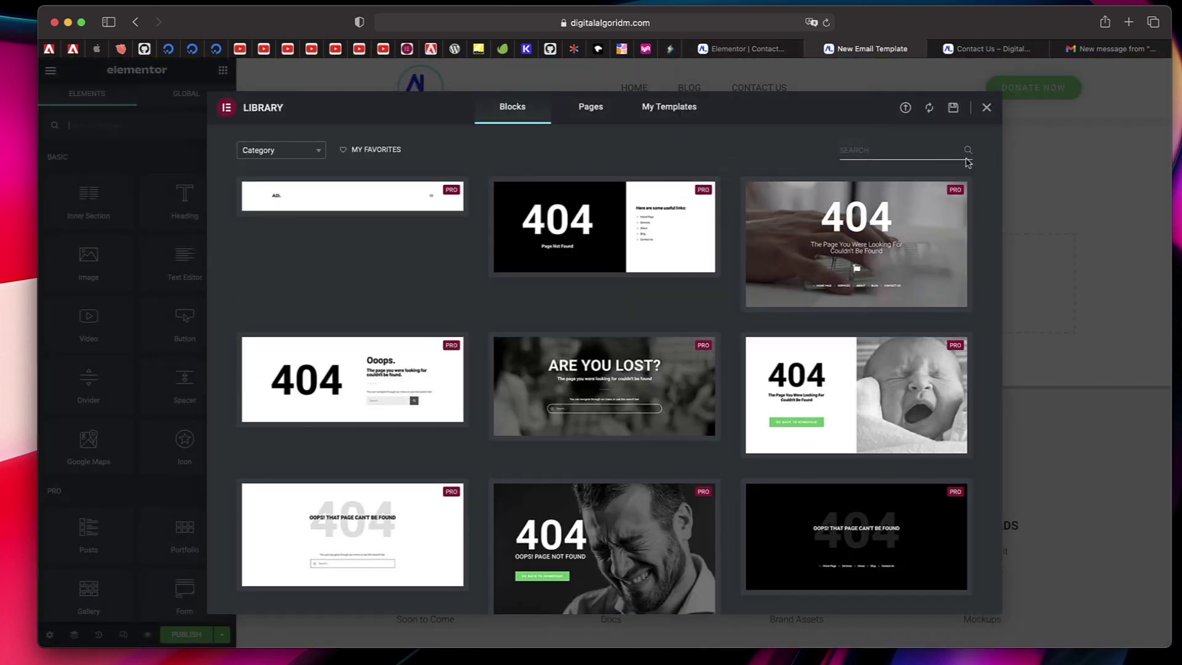
Review the greeting line of the received email in Gmail
{"action": "left_click", "coordinate": [1109, 53]}
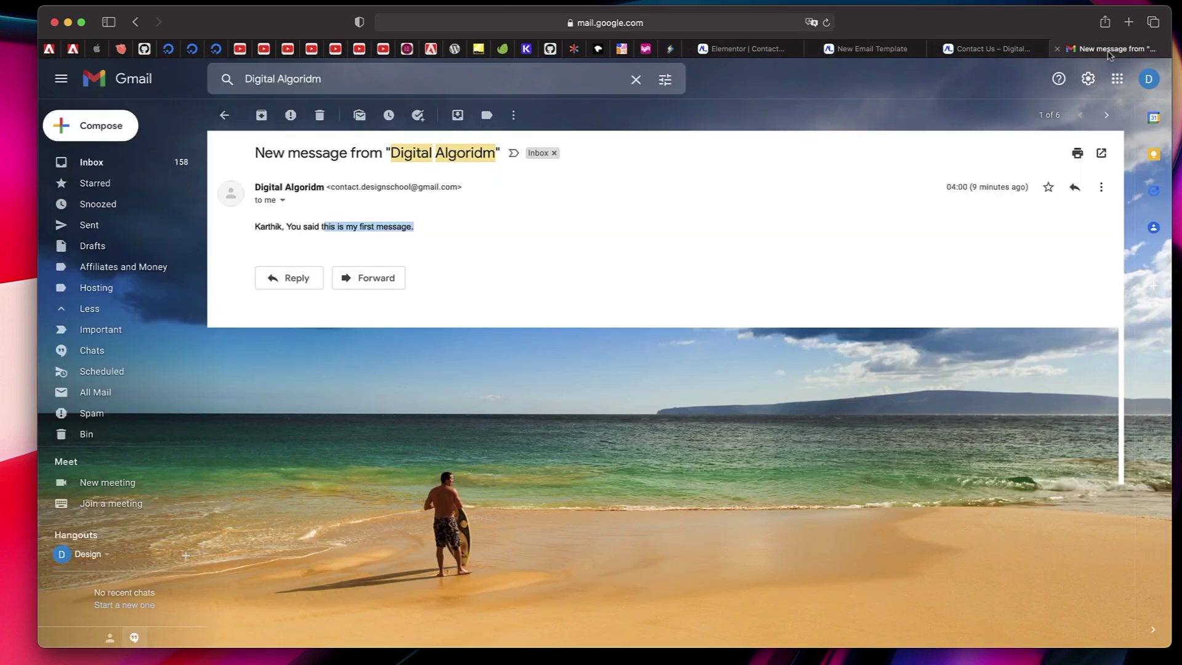
{"action": "left_click_drag", "start_coordinate": [256, 225], "coordinate": [372, 229]}
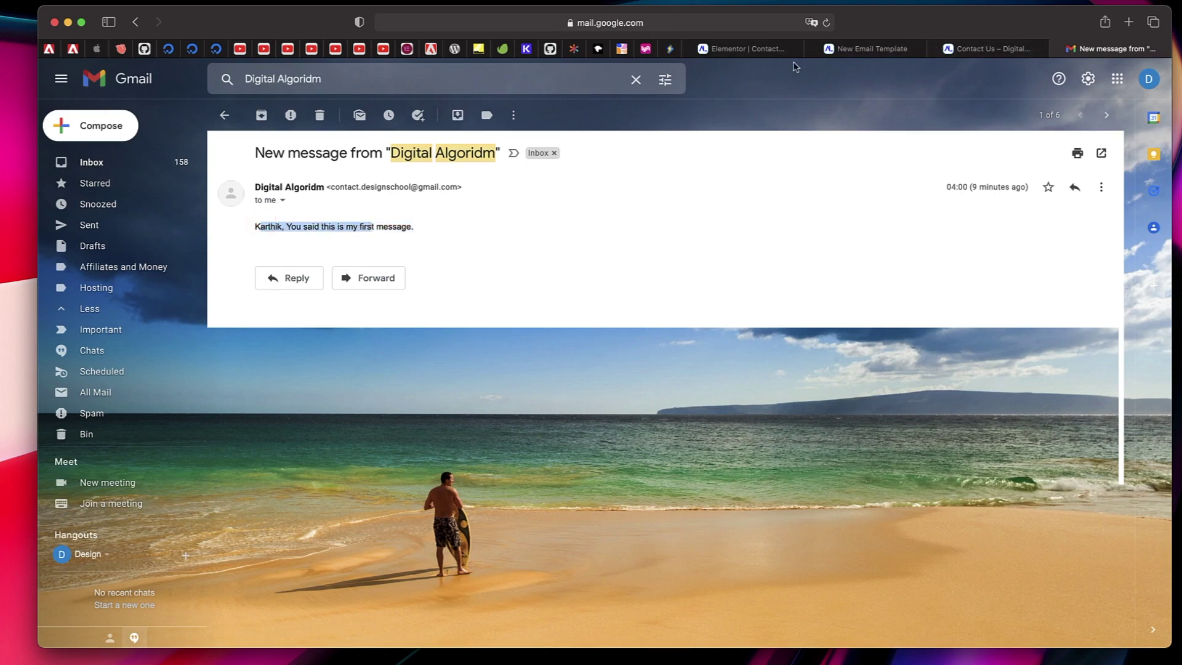
{"action": "left_click", "coordinate": [869, 49]}
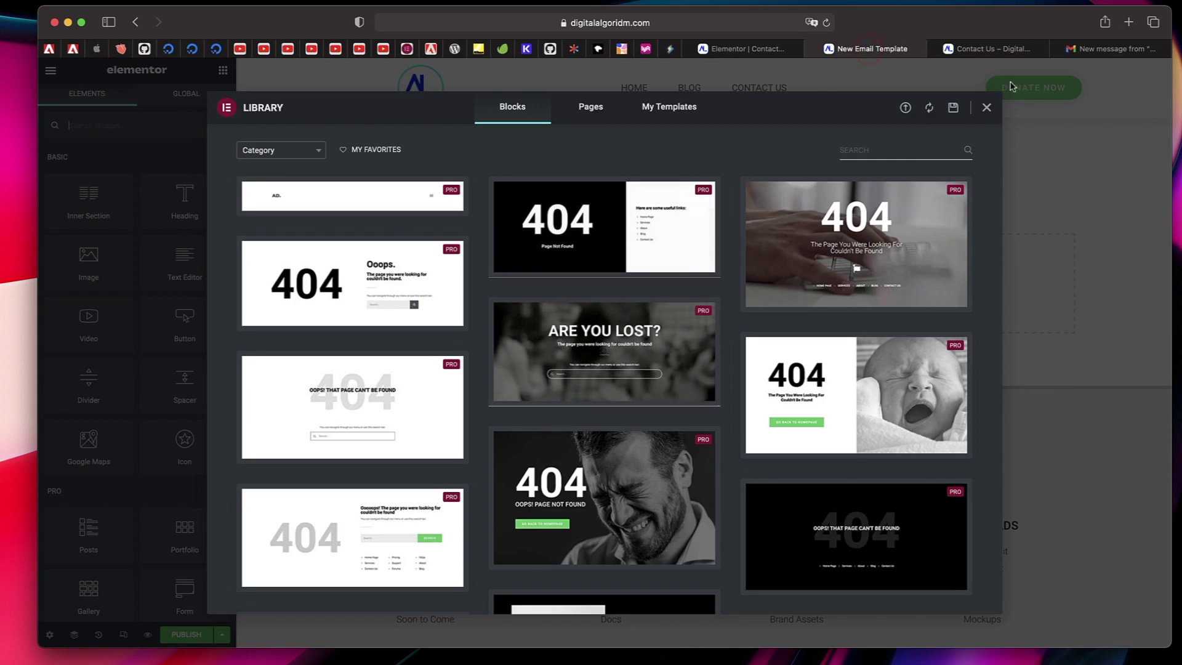
Close the template library, add a one-column section and drop a Heading widget into it
{"action": "left_click", "coordinate": [986, 108]}
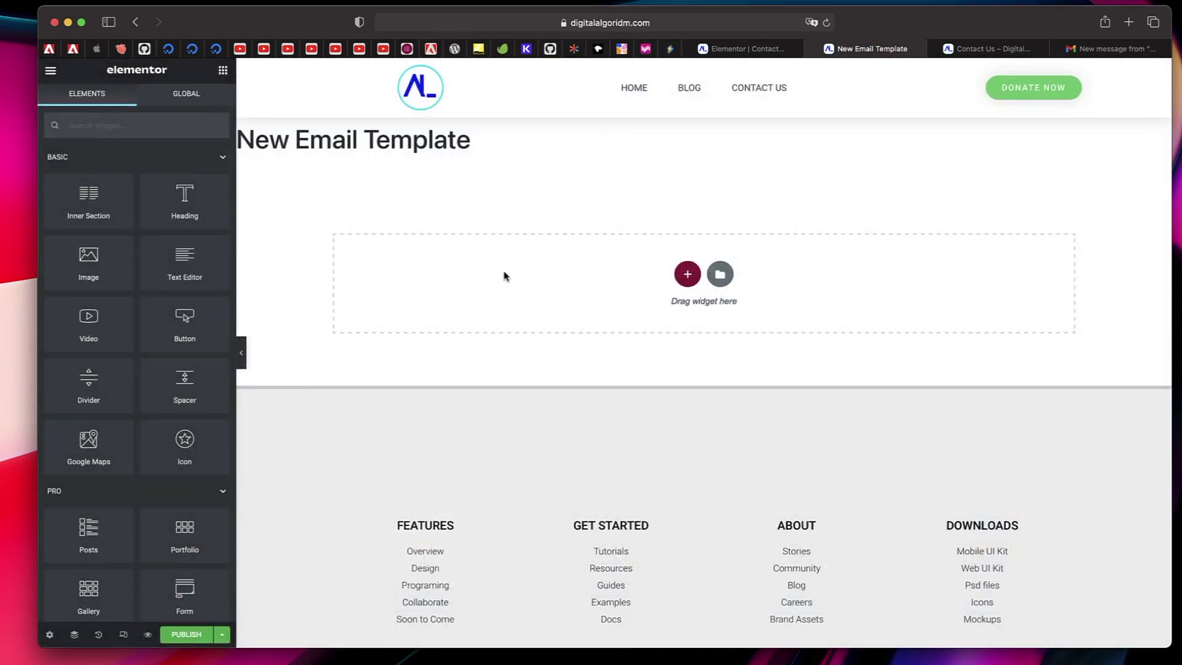
{"action": "left_click", "coordinate": [686, 275]}
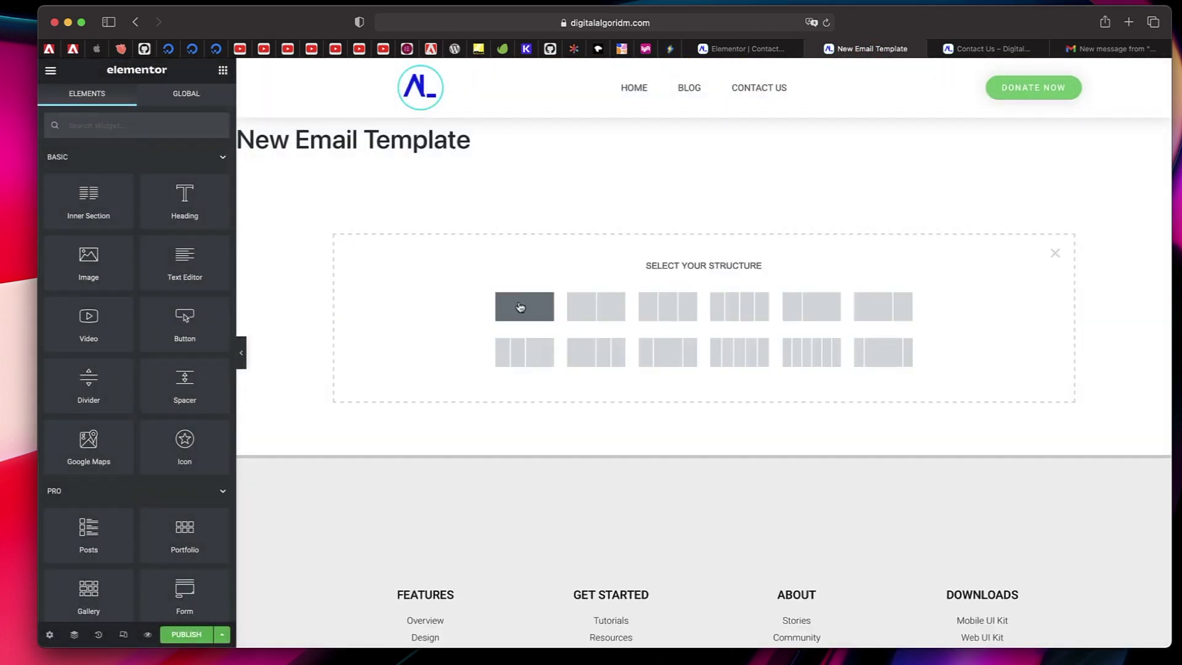
{"action": "left_click", "coordinate": [520, 306]}
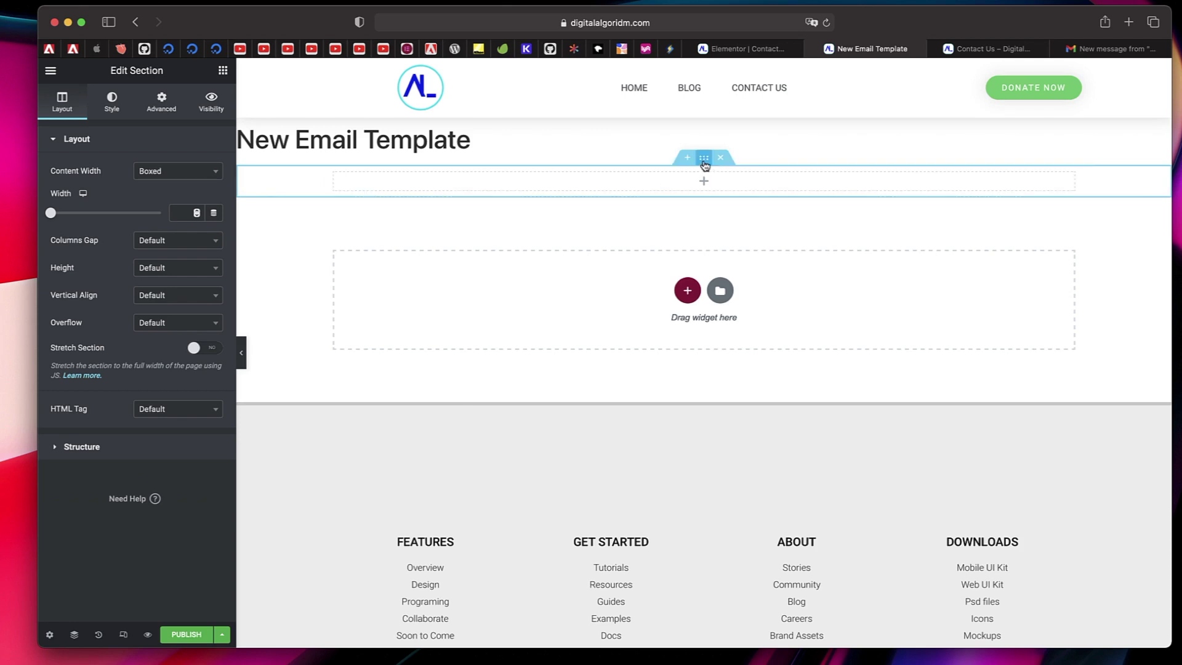
{"action": "left_click", "coordinate": [223, 71]}
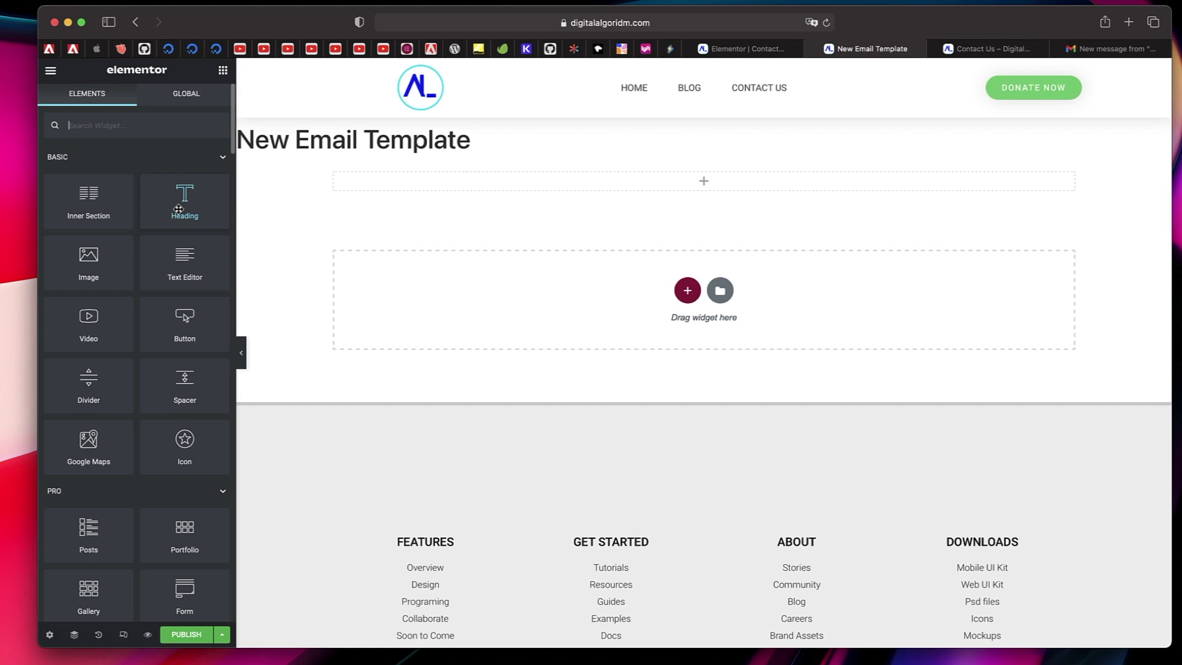
{"action": "left_click_drag", "start_coordinate": [178, 210], "coordinate": [461, 191]}
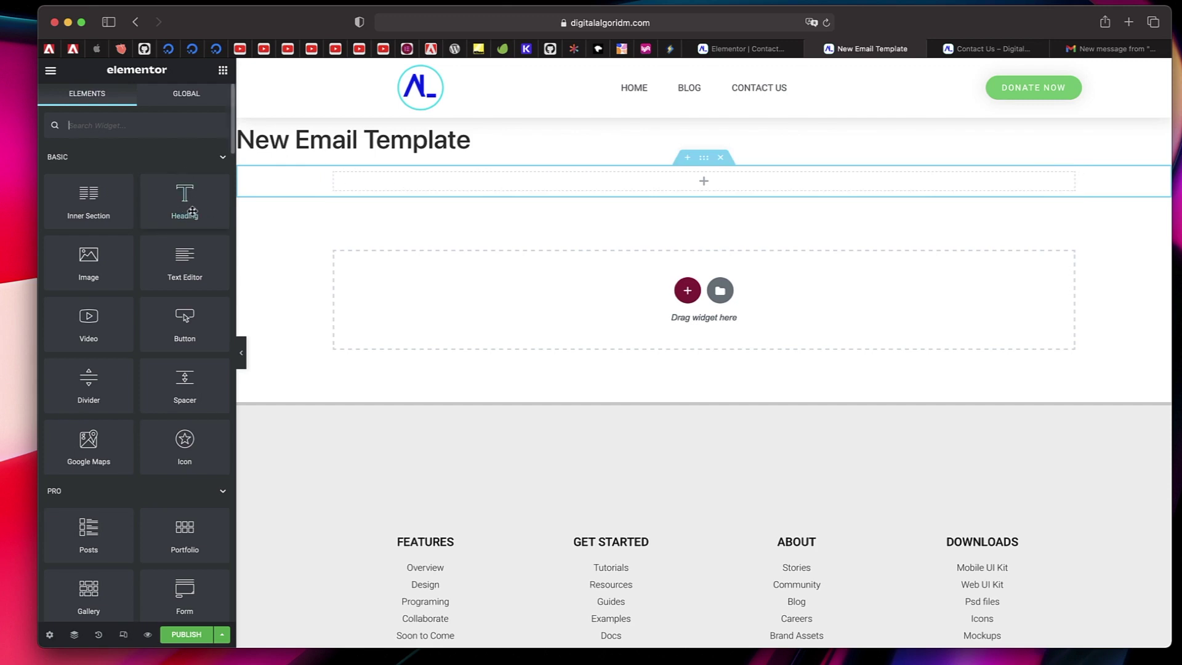
{"action": "left_click_drag", "start_coordinate": [193, 211], "coordinate": [562, 184]}
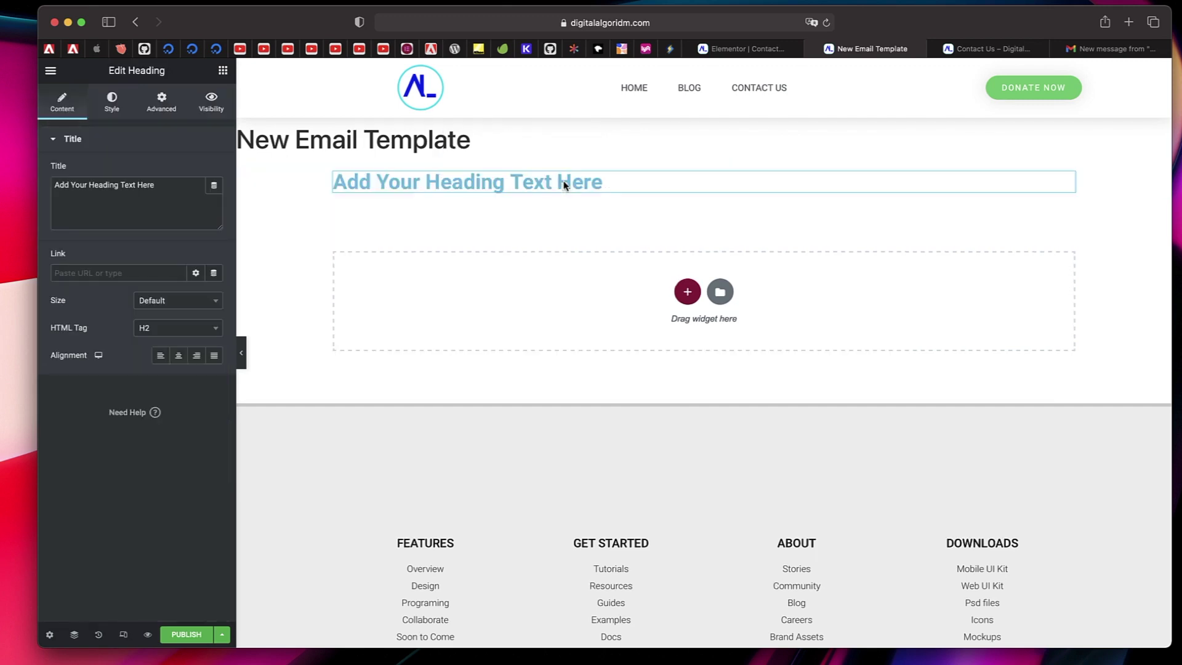
{"action": "left_click", "coordinate": [162, 329]}
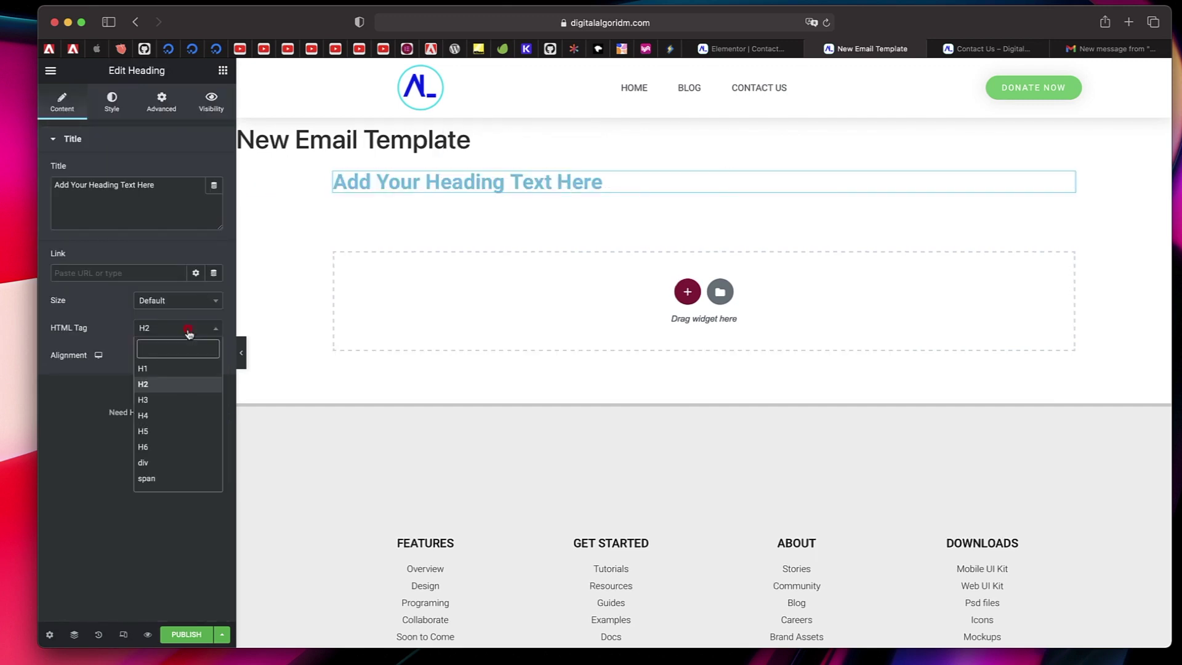
Make the heading an H3 whose title is a Token dynamic tag of [form:name]
{"action": "left_click", "coordinate": [164, 402]}
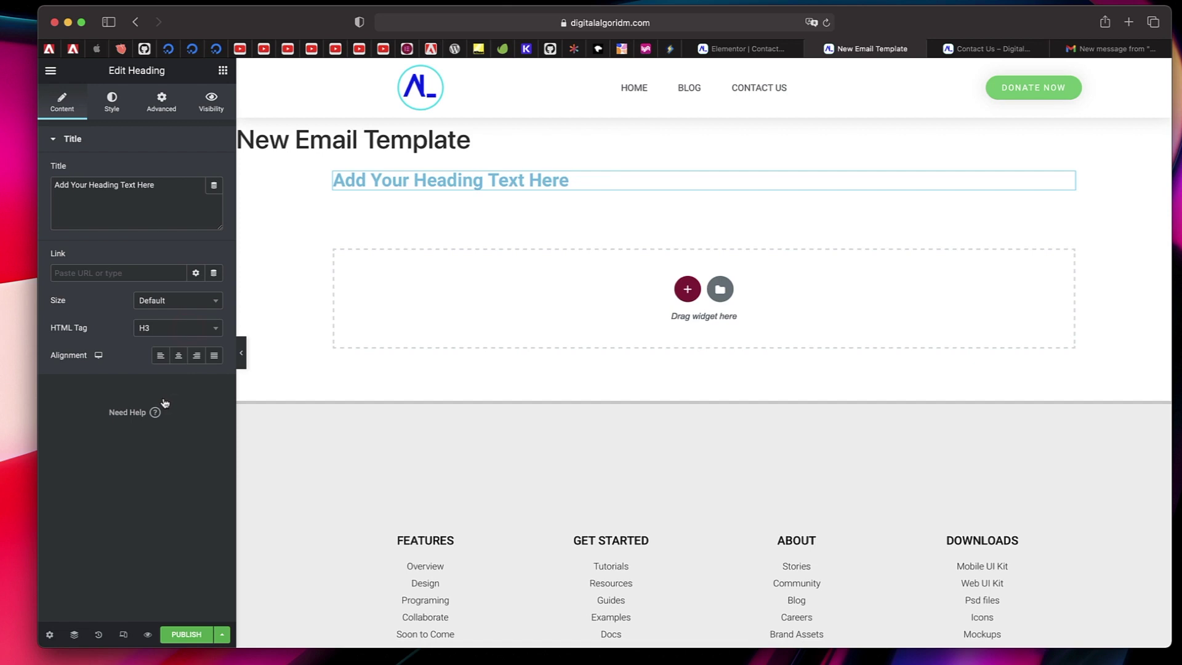
{"action": "left_click", "coordinate": [214, 192]}
{"action": "scroll", "coordinate": [146, 348], "scroll_direction": "down", "scroll_amount": 5}
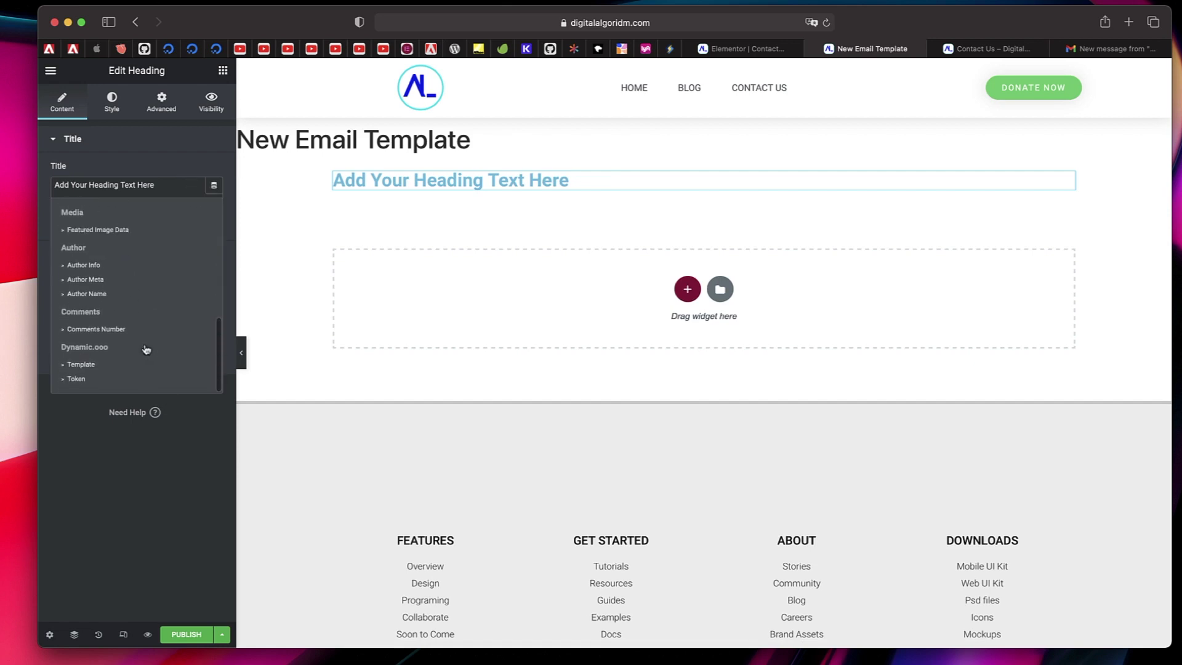
{"action": "left_click", "coordinate": [104, 380]}
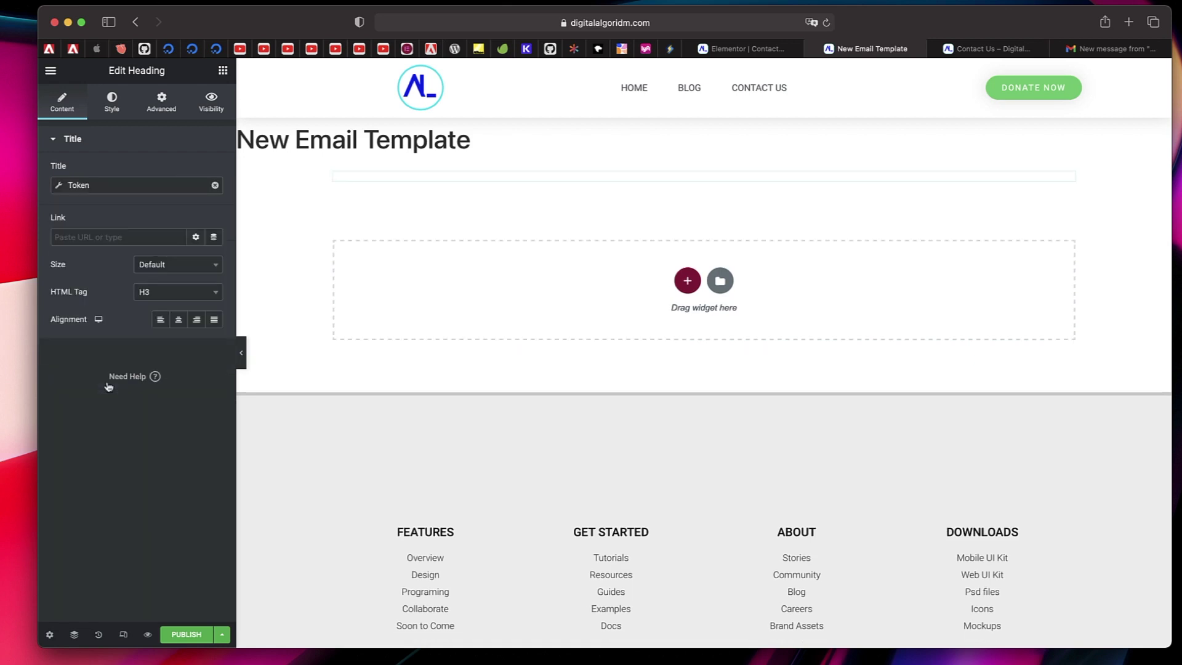
{"action": "left_click", "coordinate": [101, 190]}
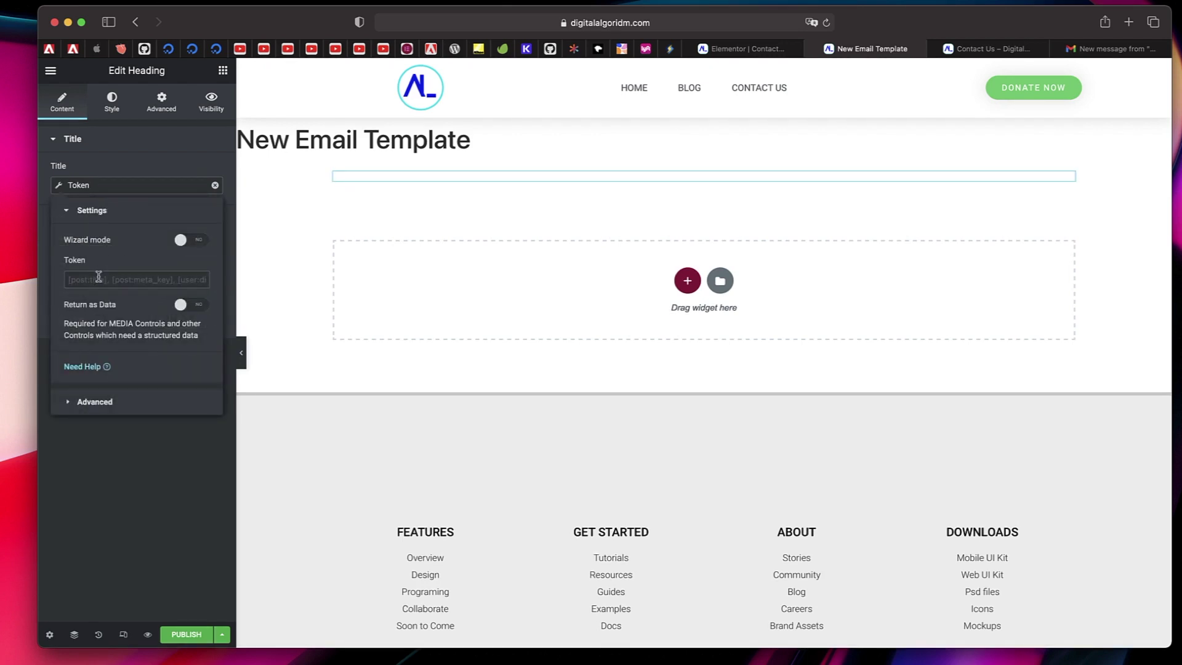
{"action": "type", "text": "[]"}
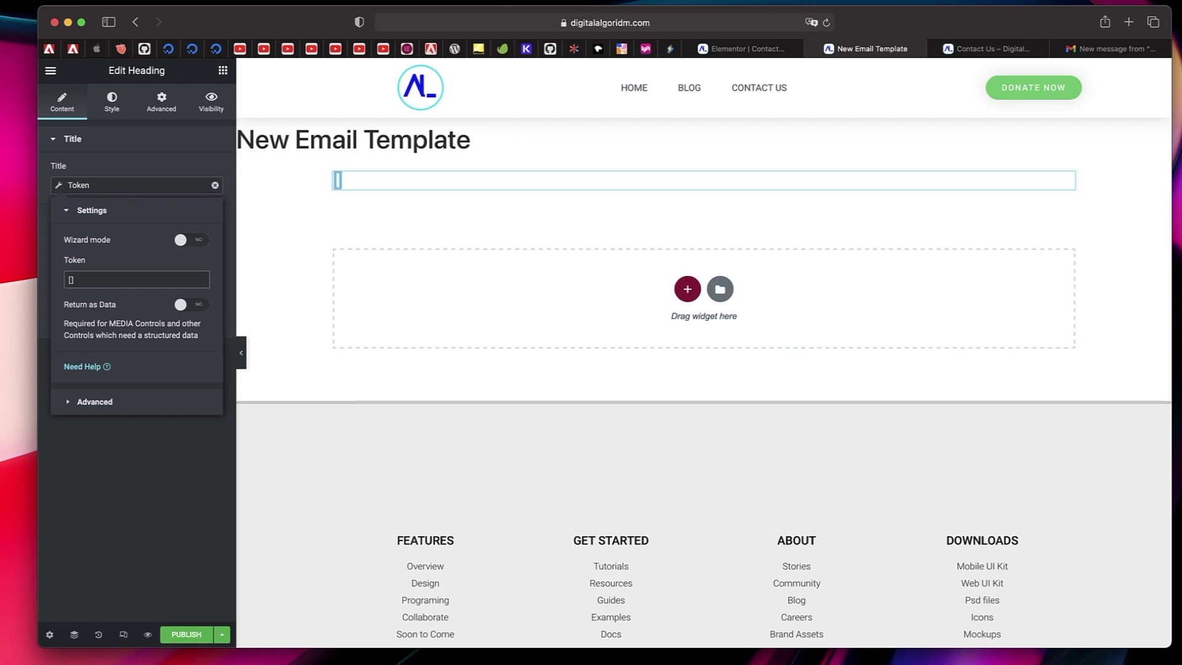
{"action": "type", "text": "form"}
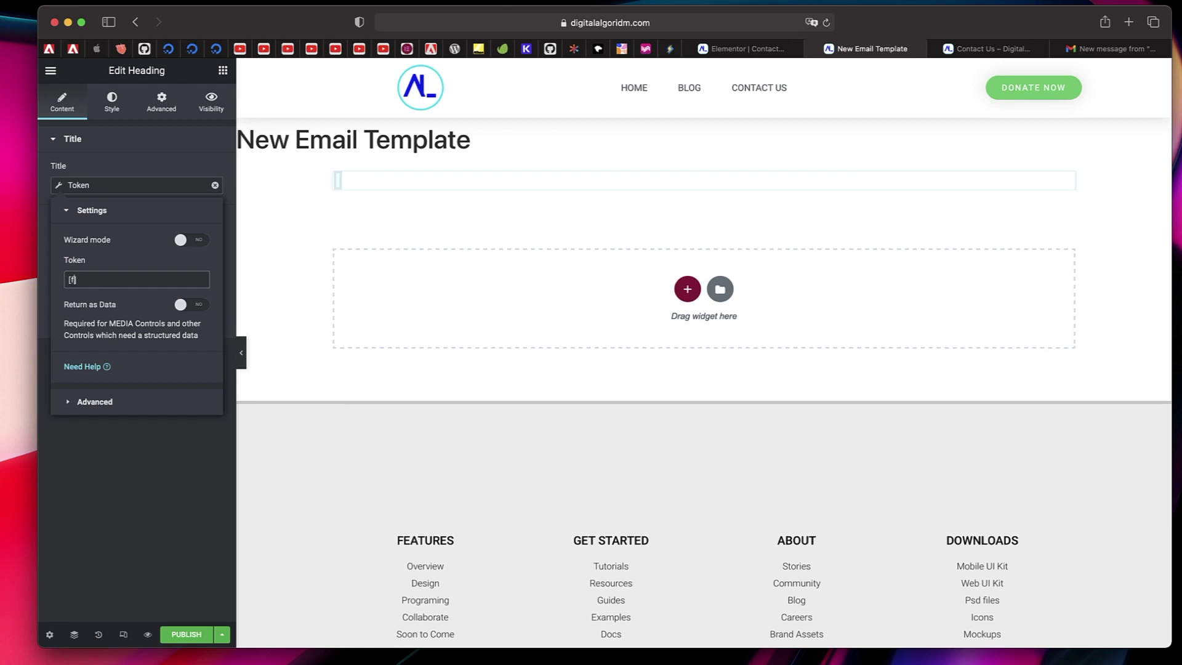
{"action": "type", "text": ":name"}
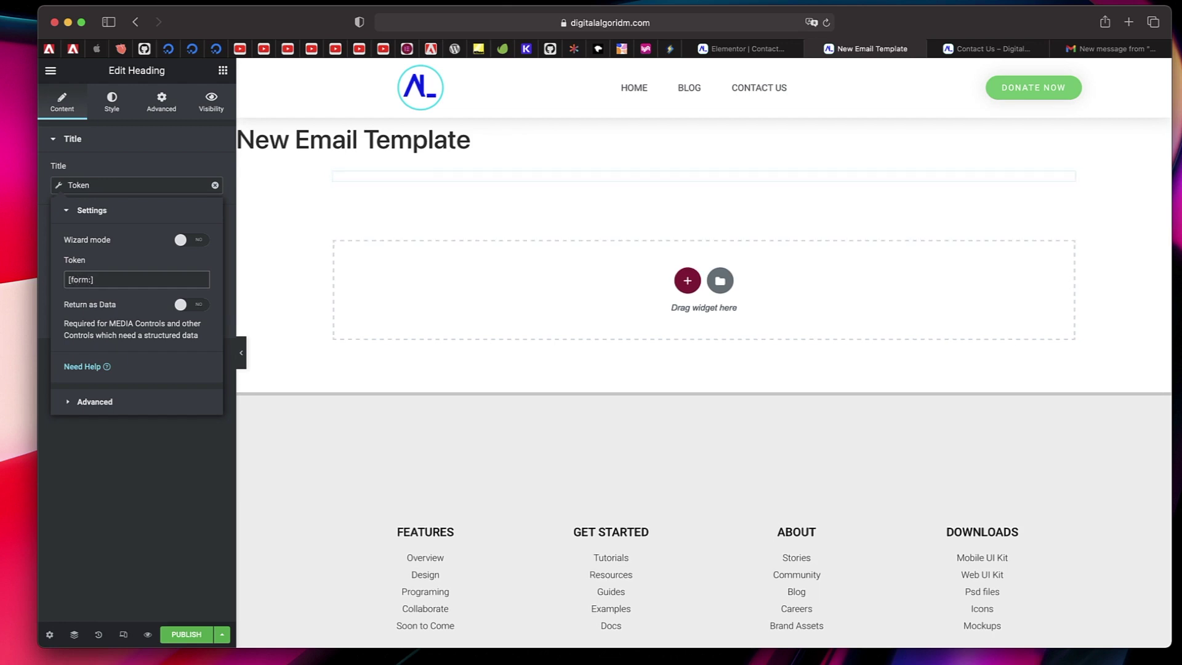
Add 'Dear' before the name token and duplicate the heading
{"action": "left_click", "coordinate": [98, 410]}
{"action": "left_click", "coordinate": [152, 276]}
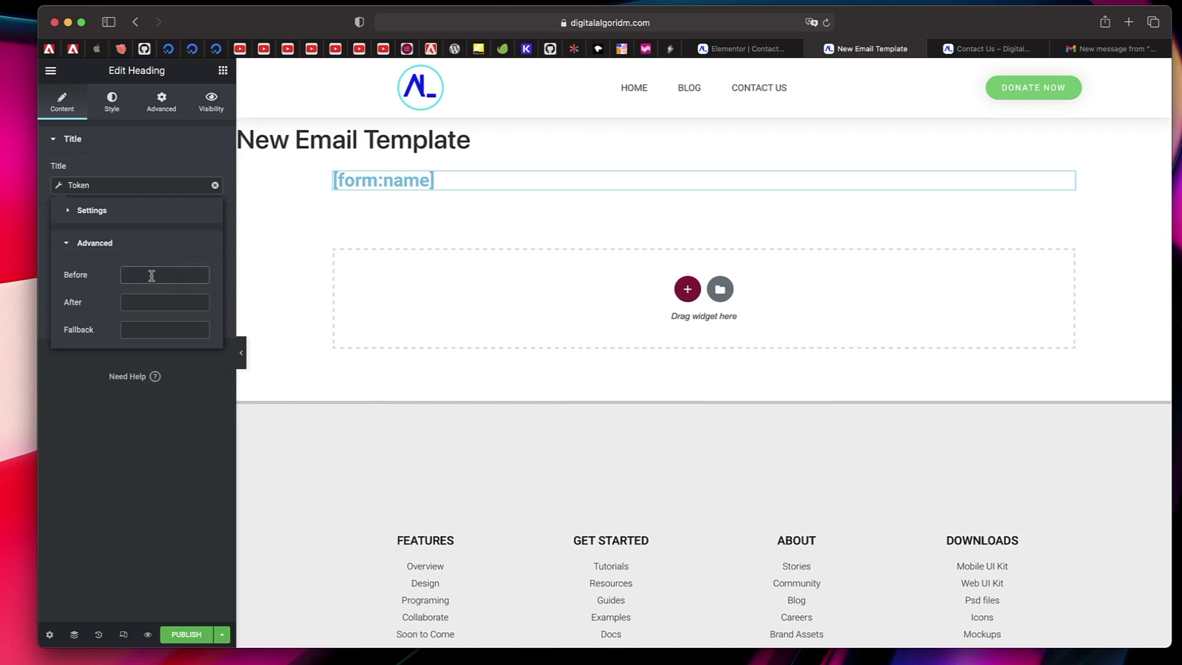
{"action": "type", "text": "Dear"}
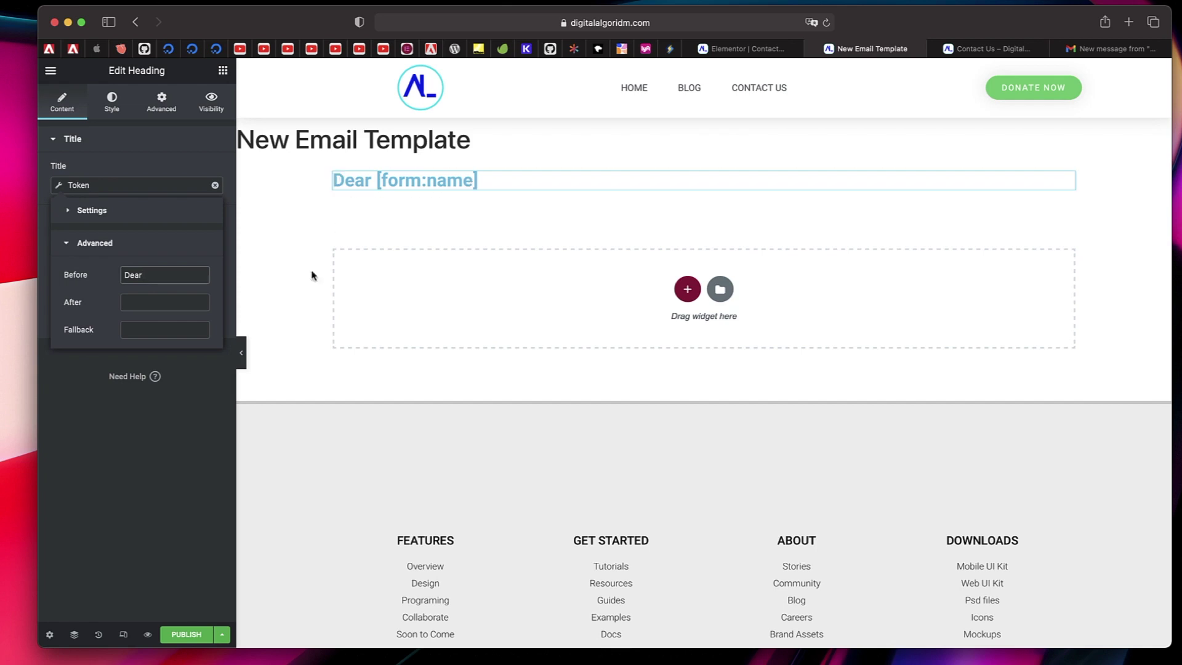
{"action": "left_click", "coordinate": [106, 443]}
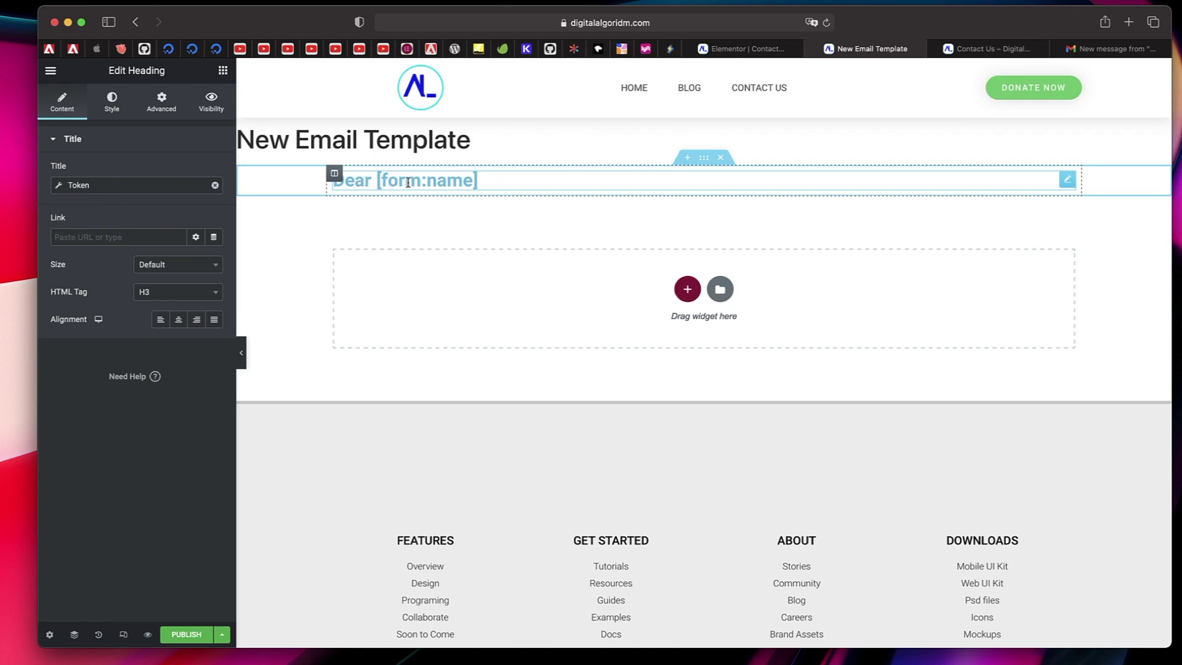
{"action": "right_click", "coordinate": [493, 182]}
{"action": "left_click", "coordinate": [521, 210]}
Delete the duplicate heading and add a text block with a [form:message] Token tag
{"action": "key", "text": "Delete"}
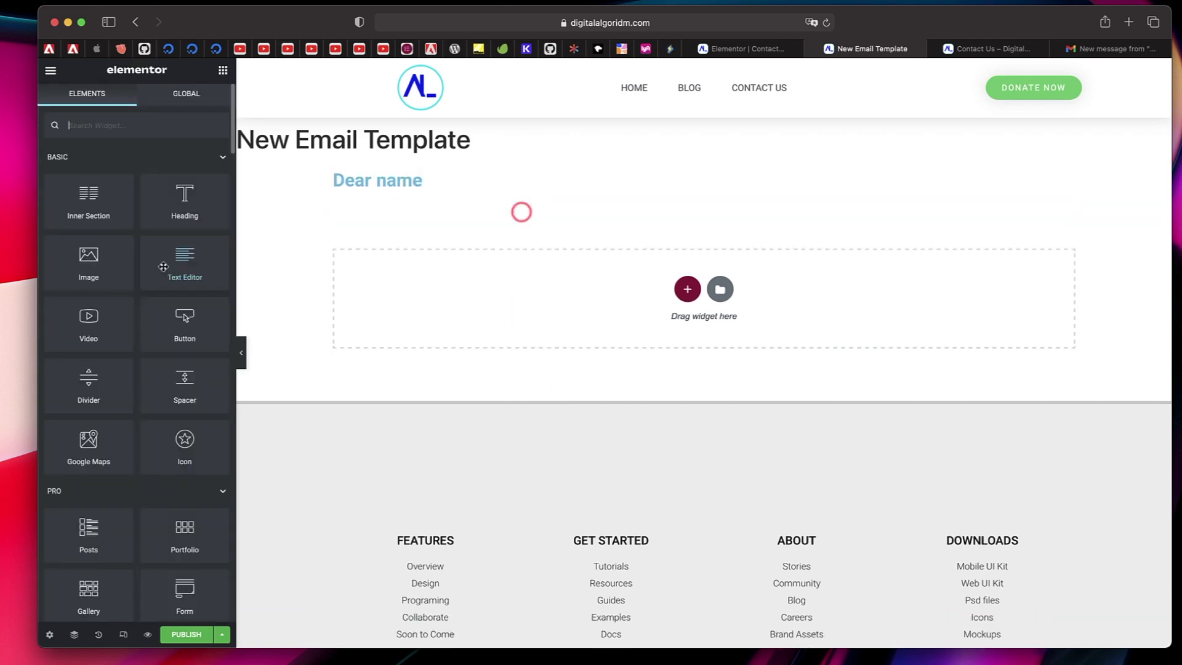
{"action": "left_click_drag", "start_coordinate": [187, 266], "coordinate": [386, 183]}
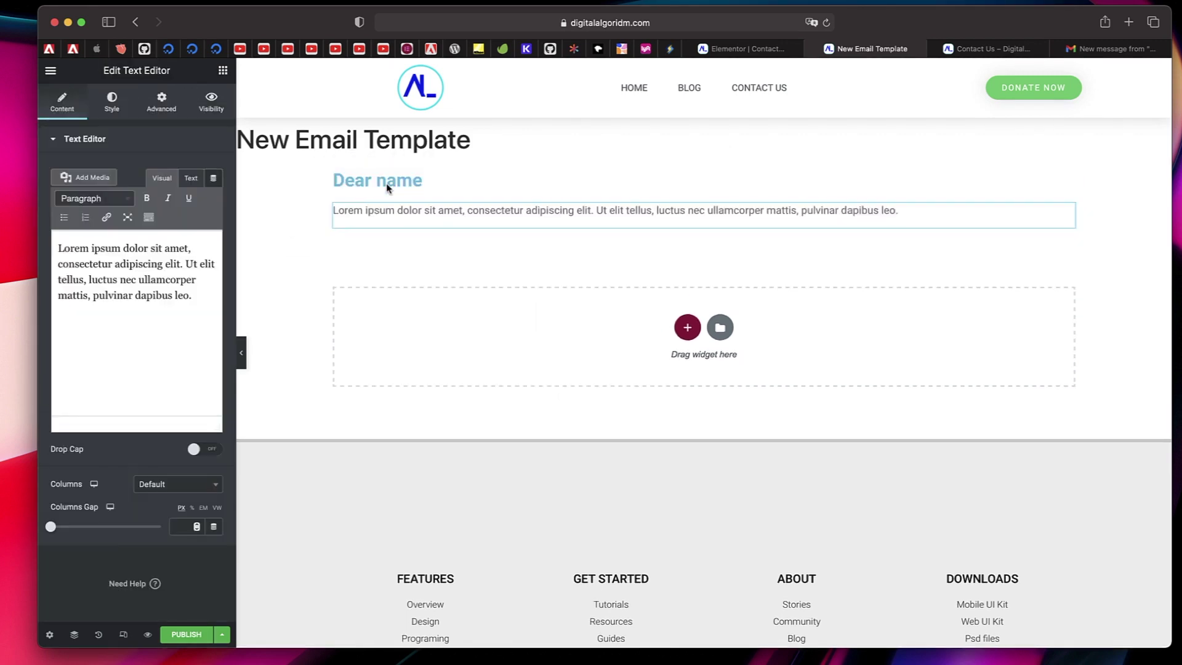
{"action": "left_click", "coordinate": [215, 176]}
{"action": "scroll", "coordinate": [154, 326], "scroll_direction": "down", "scroll_amount": 8}
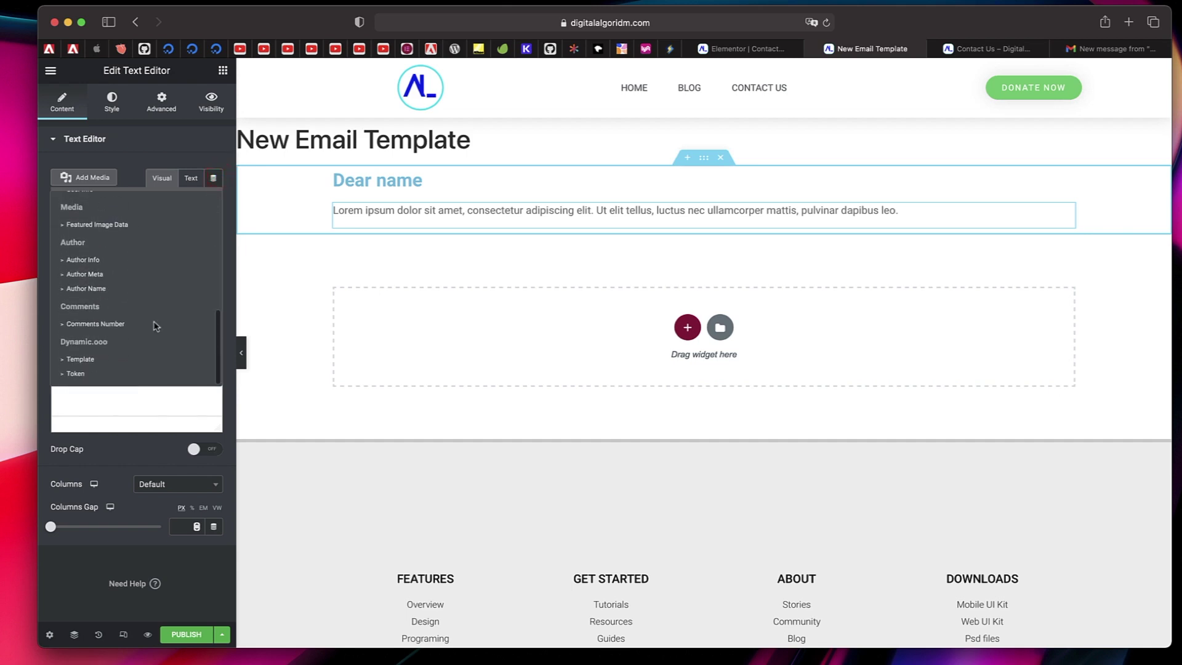
{"action": "left_click", "coordinate": [90, 372]}
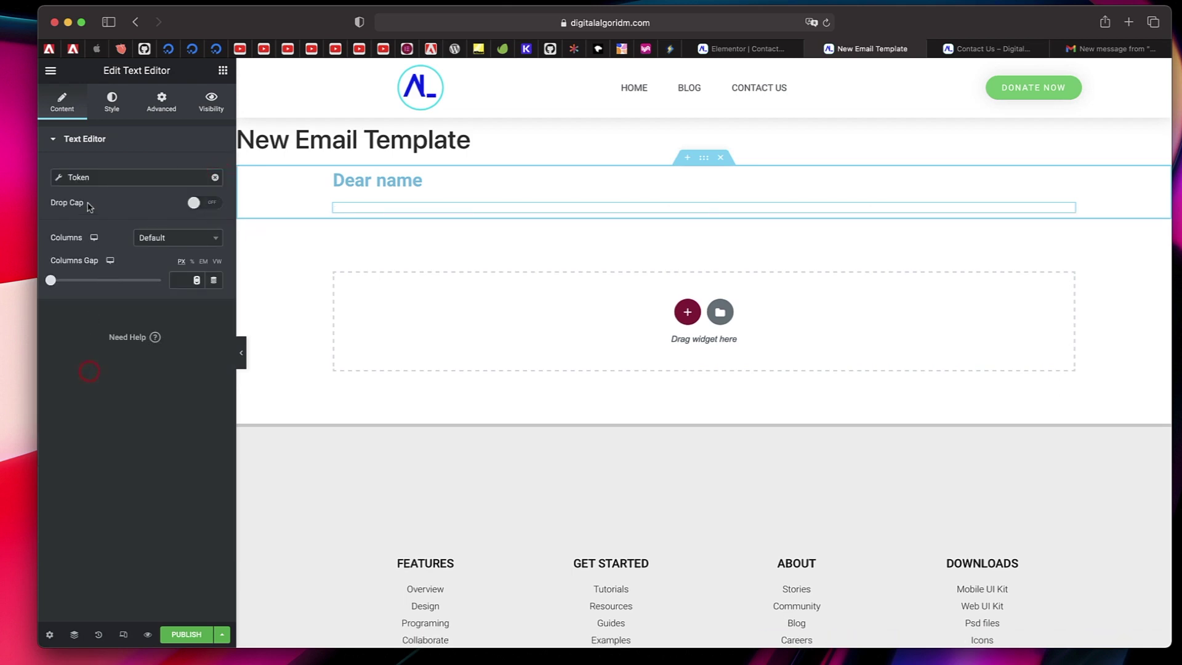
{"action": "left_click", "coordinate": [85, 177]}
{"action": "left_click", "coordinate": [119, 273]}
{"action": "type", "text": "[]"}
{"action": "type", "text": "form"}
{"action": "type", "text": ":message"}
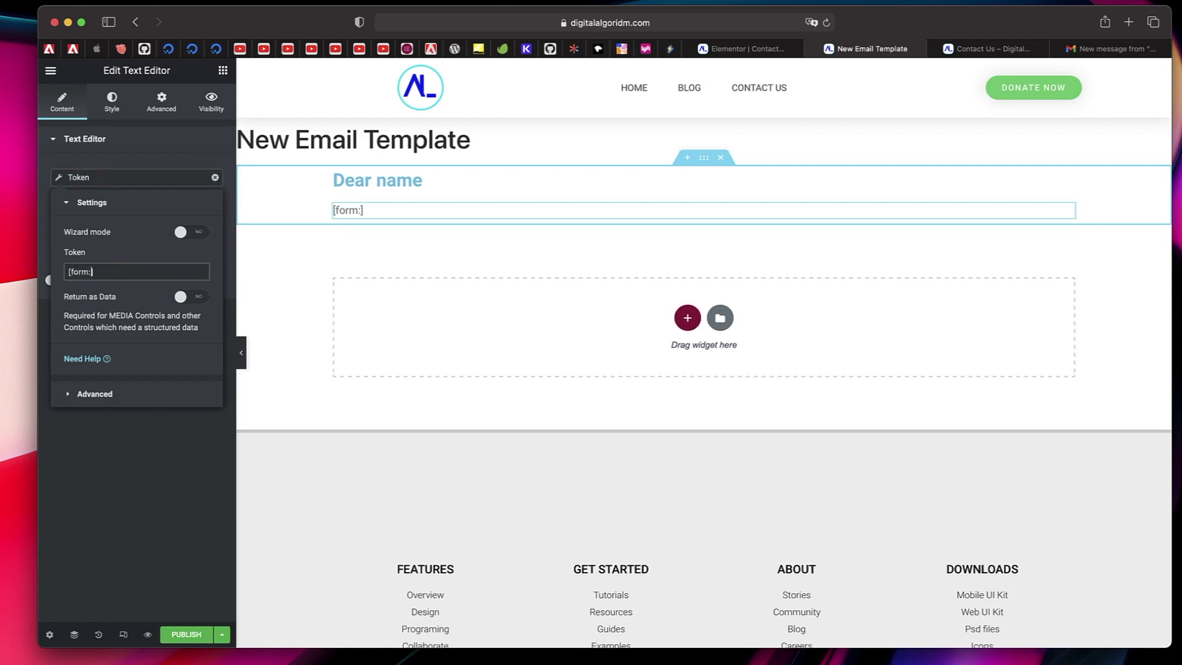
Put 'You Wrote <br>' before the message token
{"action": "left_click", "coordinate": [95, 393]}
{"action": "left_click", "coordinate": [164, 267]}
{"action": "type", "text": "You "}
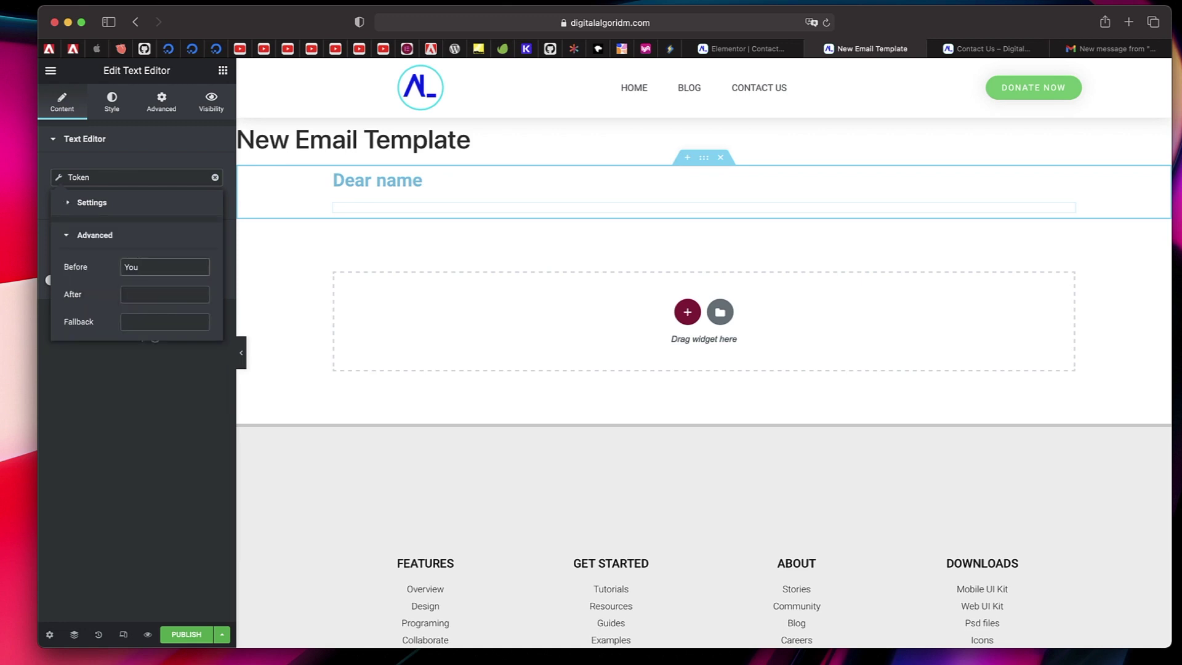
{"action": "type", "text": "Wrote <br>"}
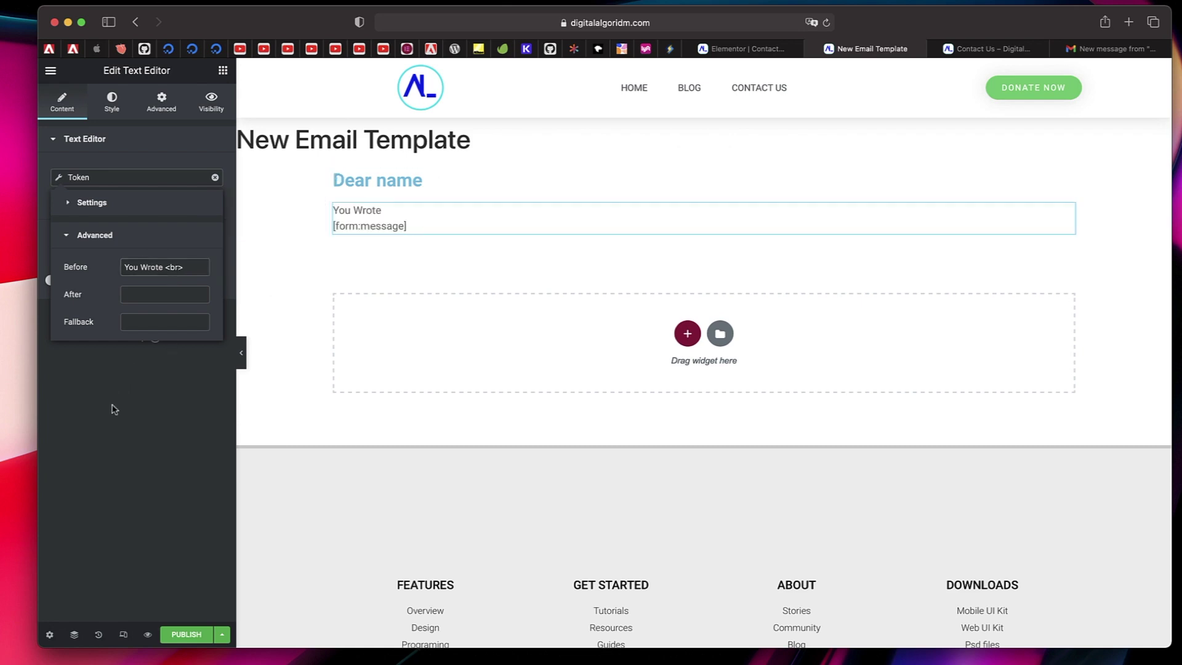
{"action": "left_click", "coordinate": [120, 384]}
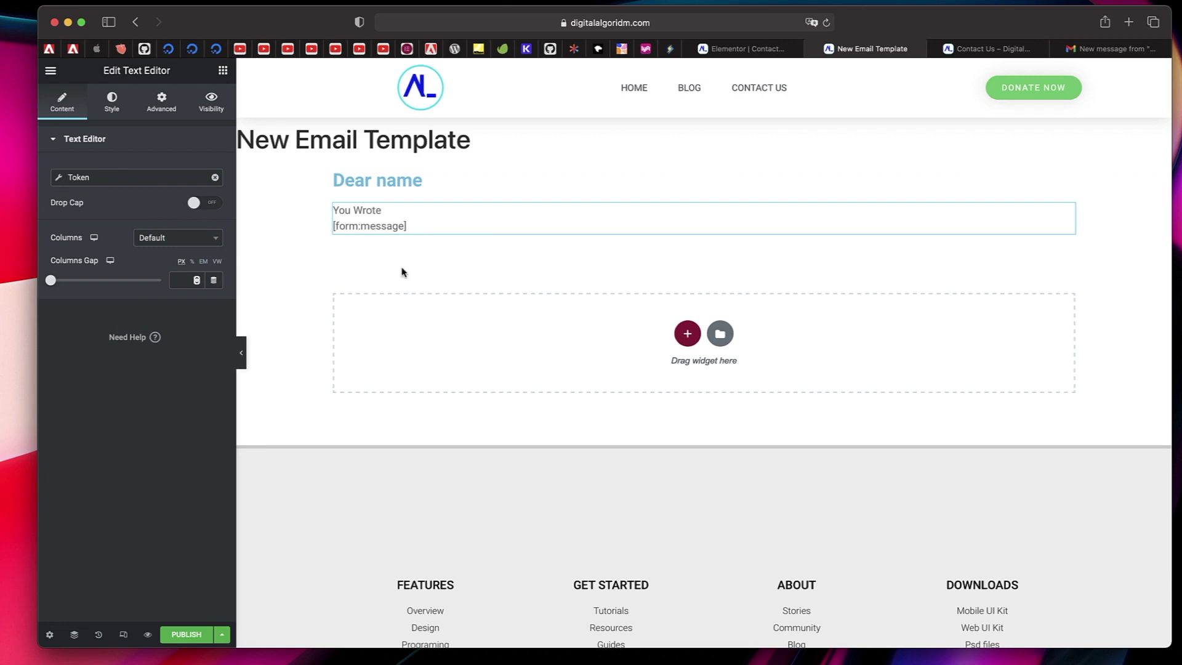
Make the message text italic and place an Image widget under the Dear heading
{"action": "left_click", "coordinate": [111, 103]}
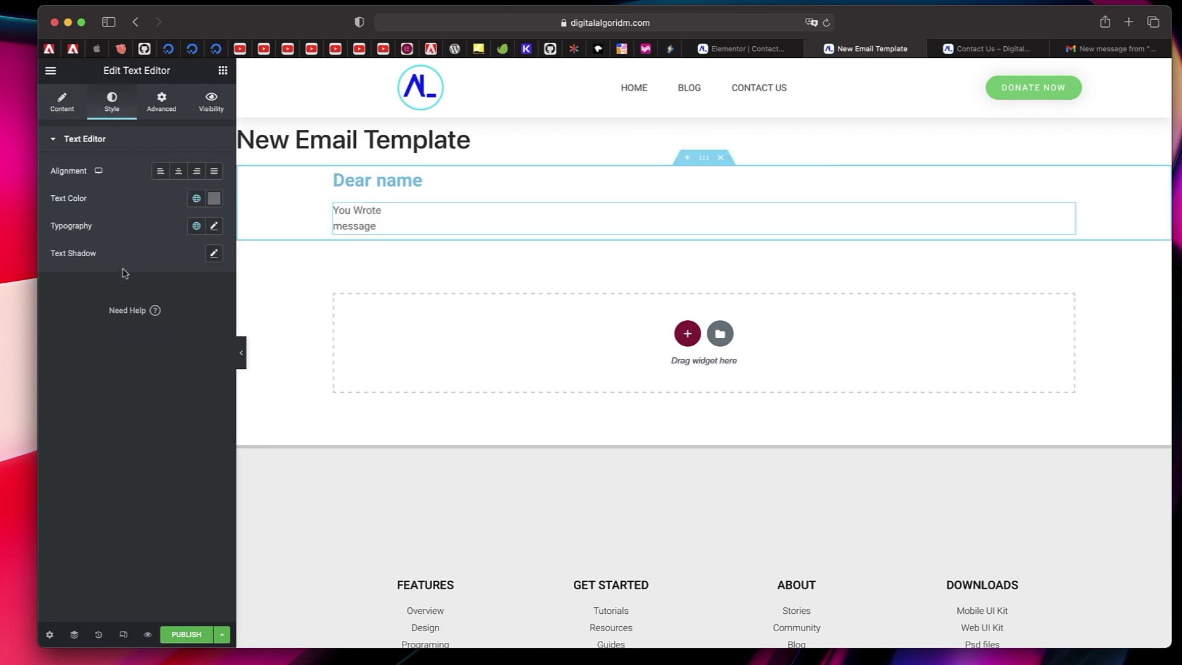
{"action": "left_click", "coordinate": [214, 227]}
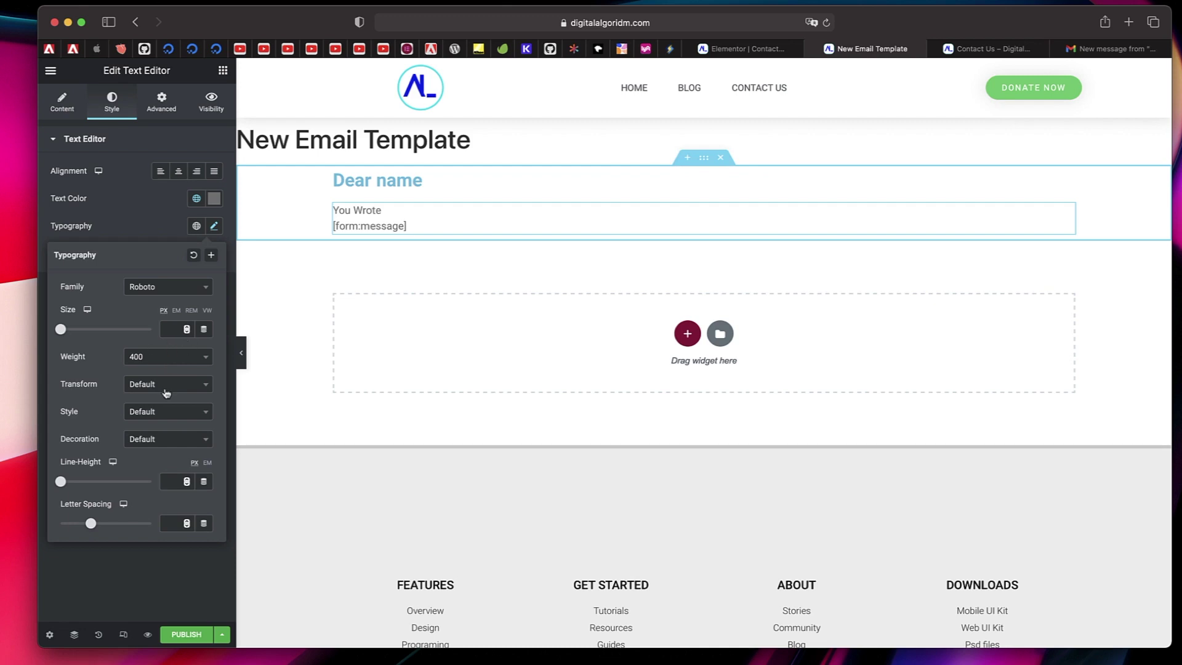
{"action": "left_click", "coordinate": [170, 419]}
{"action": "left_click", "coordinate": [150, 482]}
{"action": "left_click", "coordinate": [127, 577]}
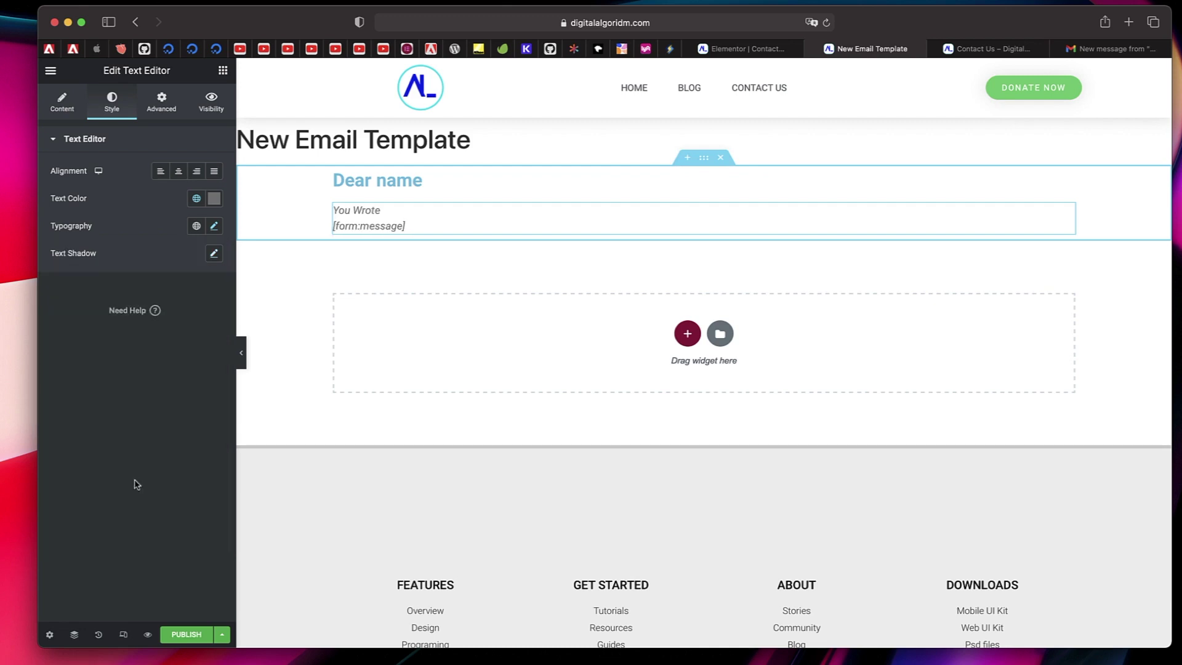
{"action": "left_click", "coordinate": [223, 71]}
{"action": "left_click_drag", "start_coordinate": [97, 271], "coordinate": [346, 206]}
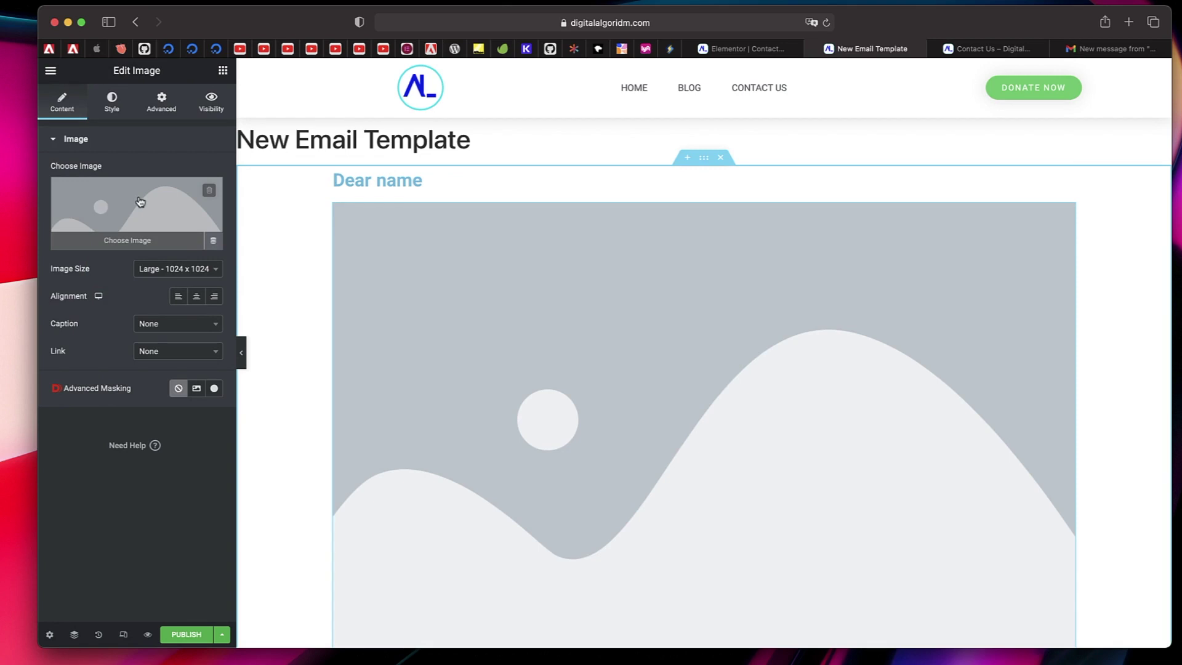
Insert the compact-mirror photo from the Media Library at Medium size, aligned left
{"action": "left_click", "coordinate": [139, 200]}
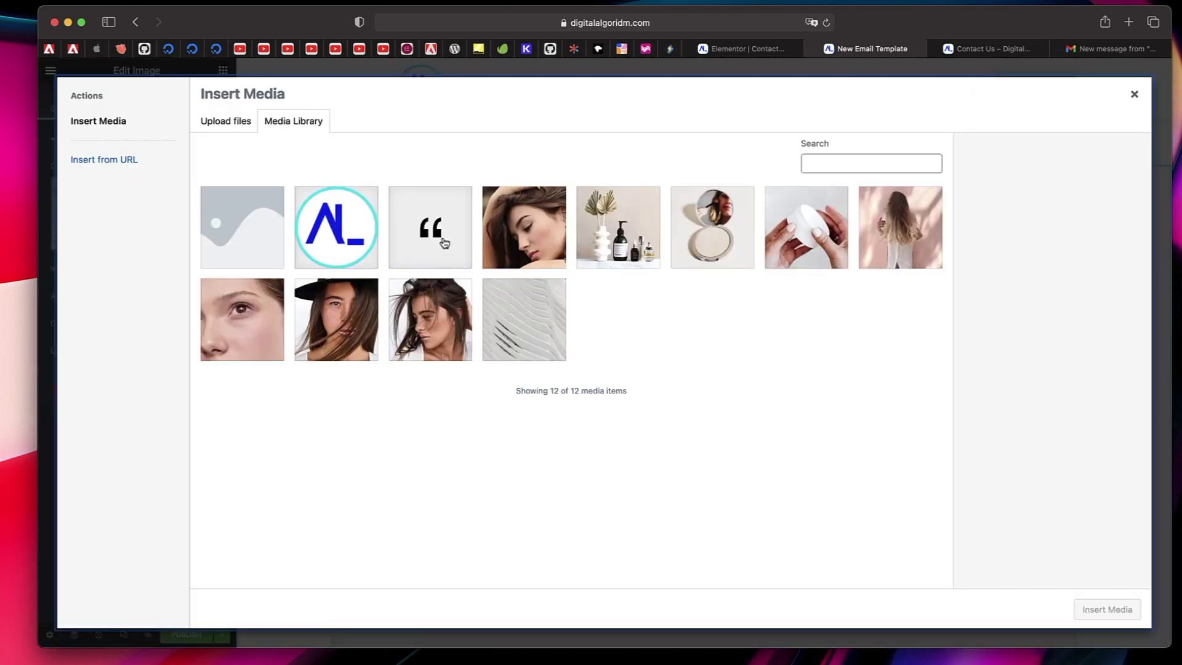
{"action": "left_click", "coordinate": [727, 234]}
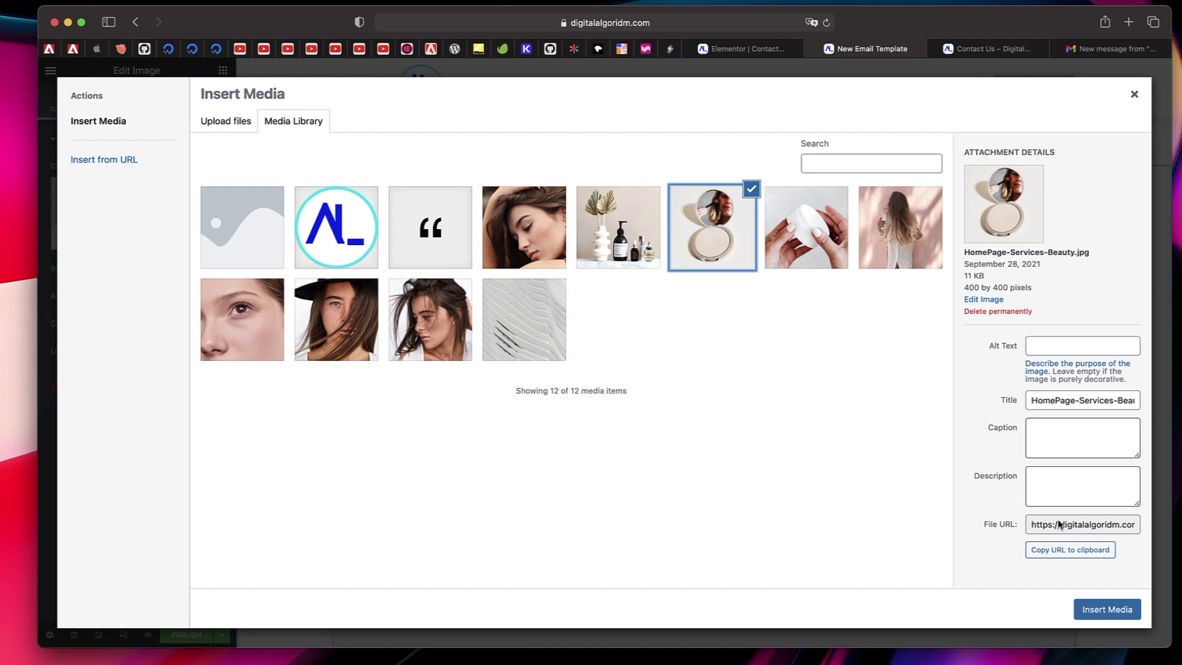
{"action": "left_click", "coordinate": [1098, 615]}
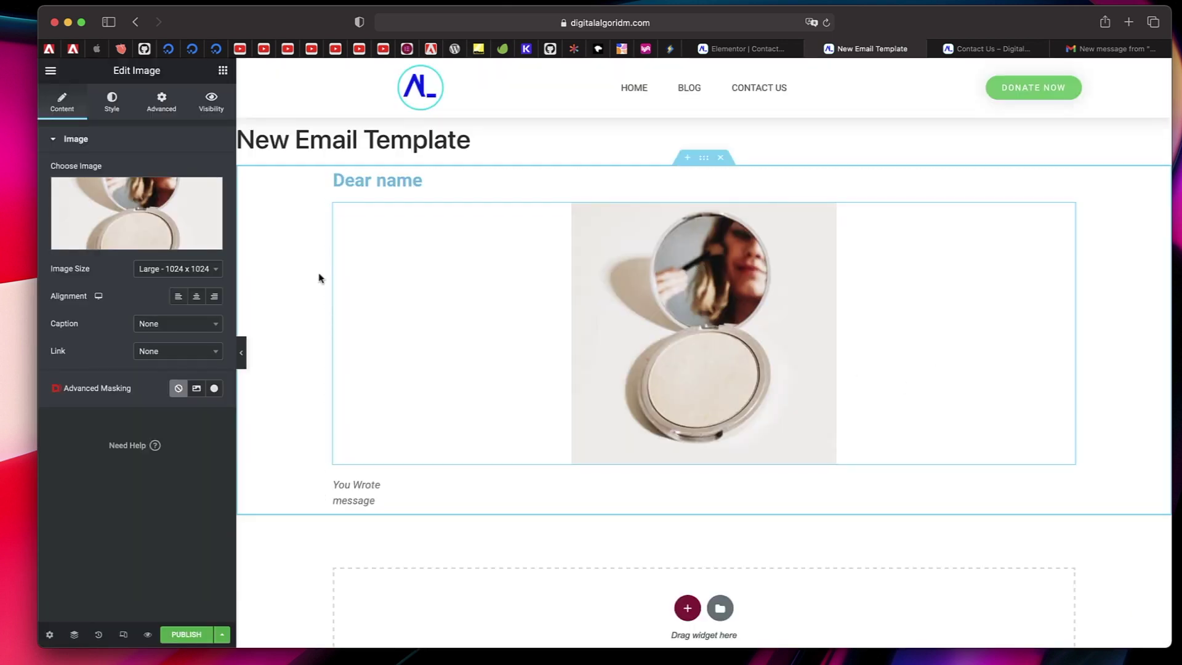
{"action": "left_click", "coordinate": [170, 269]}
{"action": "left_click", "coordinate": [154, 319]}
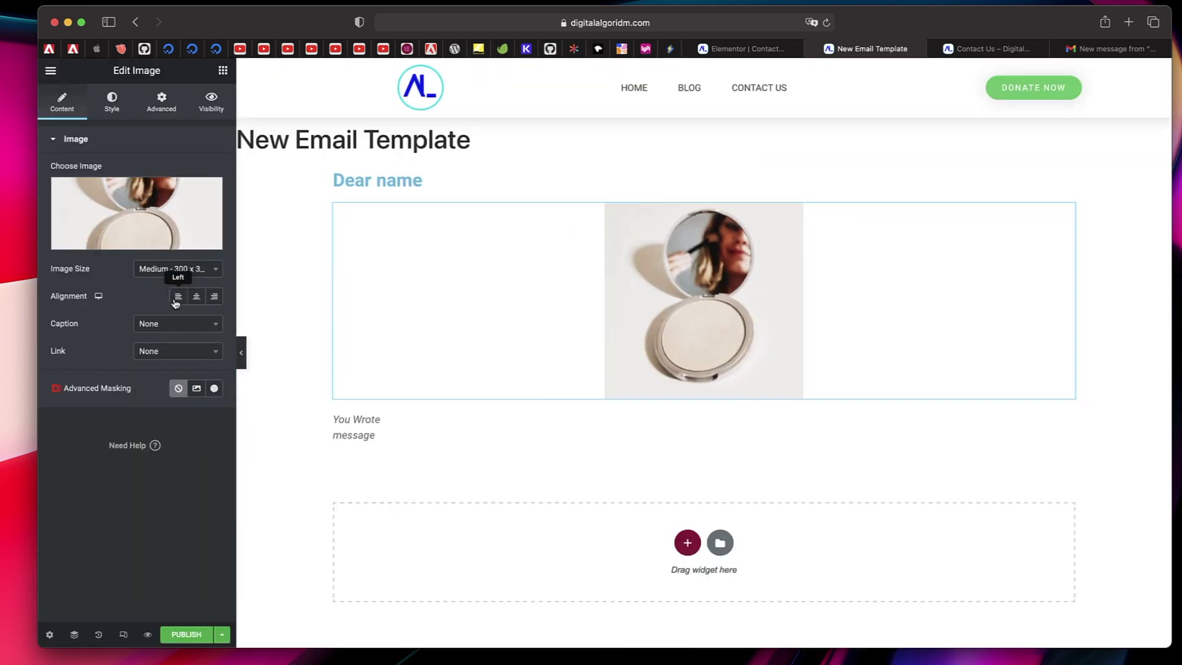
{"action": "left_click", "coordinate": [178, 296]}
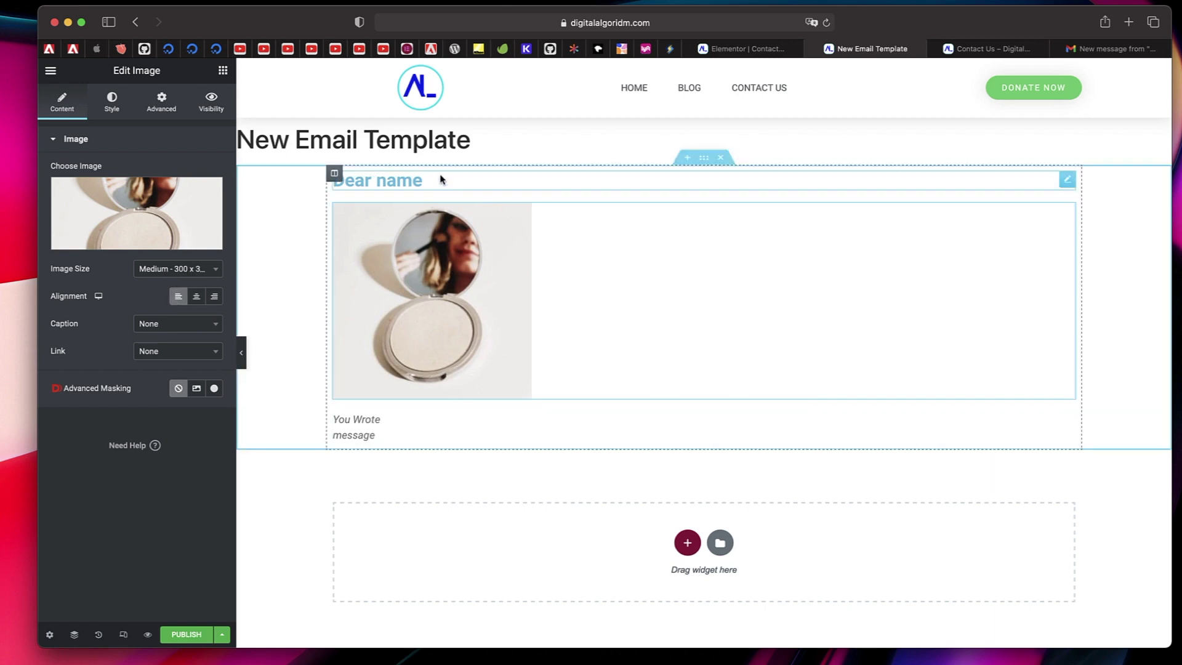
Publish the email template and return to the Contact Us page editor
{"action": "left_click", "coordinate": [388, 425]}
{"action": "left_click", "coordinate": [190, 640]}
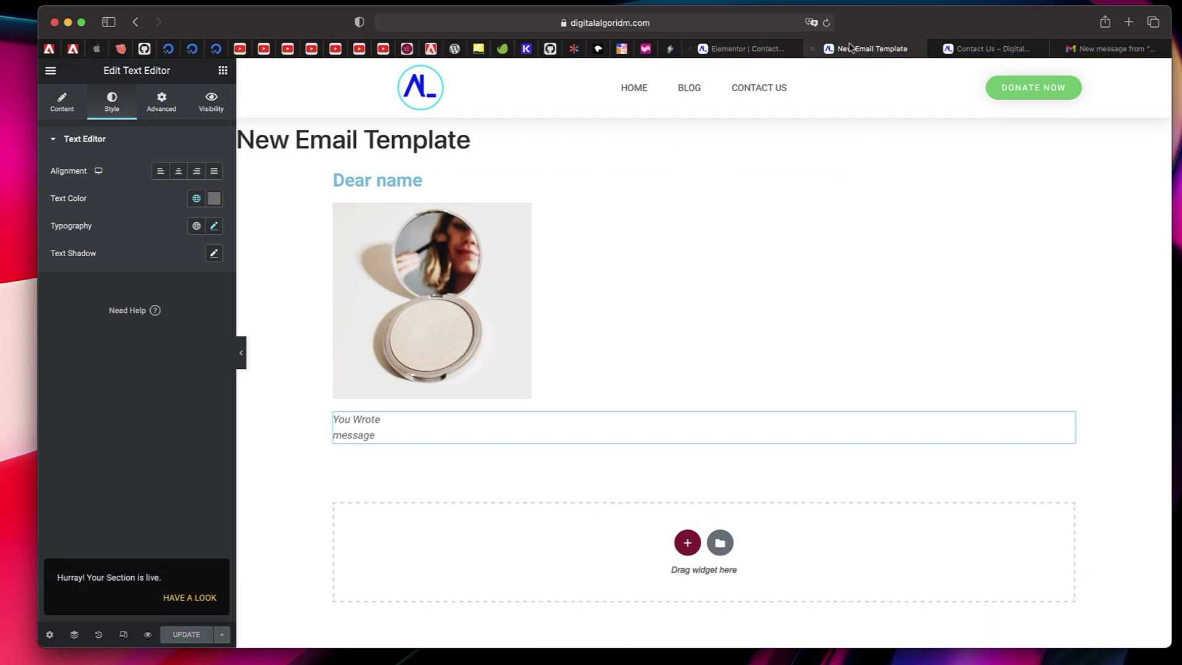
{"action": "left_click", "coordinate": [748, 52]}
Save the Contact page, reload its editor and select the contact form
{"action": "left_click", "coordinate": [185, 634]}
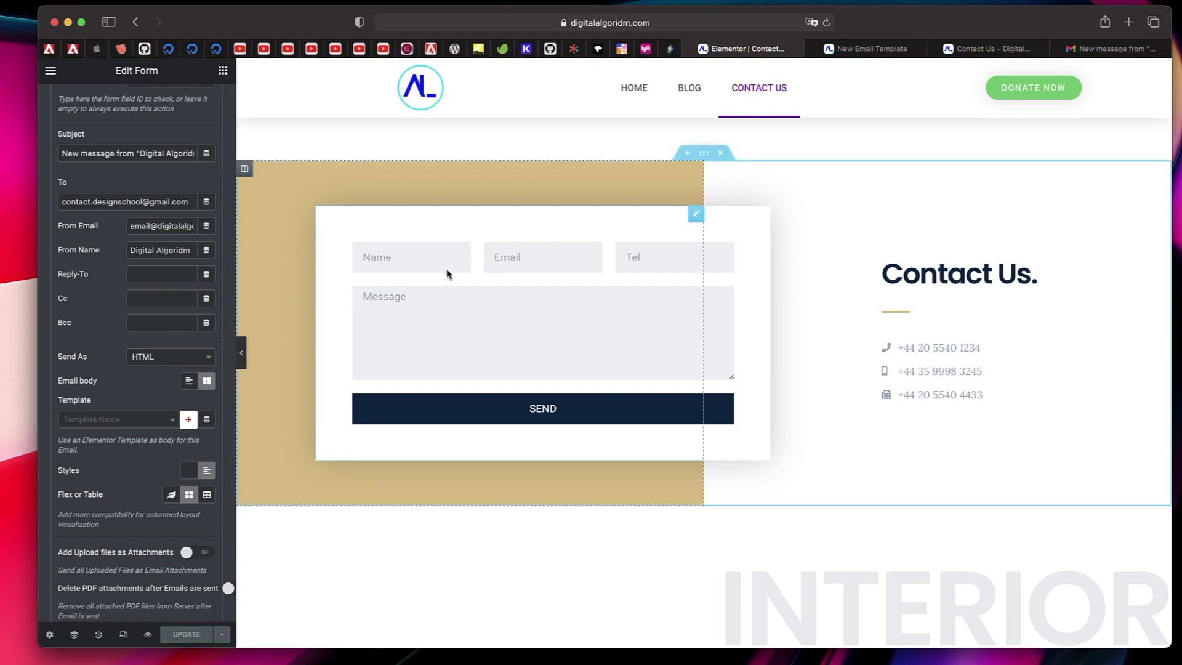
{"action": "left_click", "coordinate": [827, 24]}
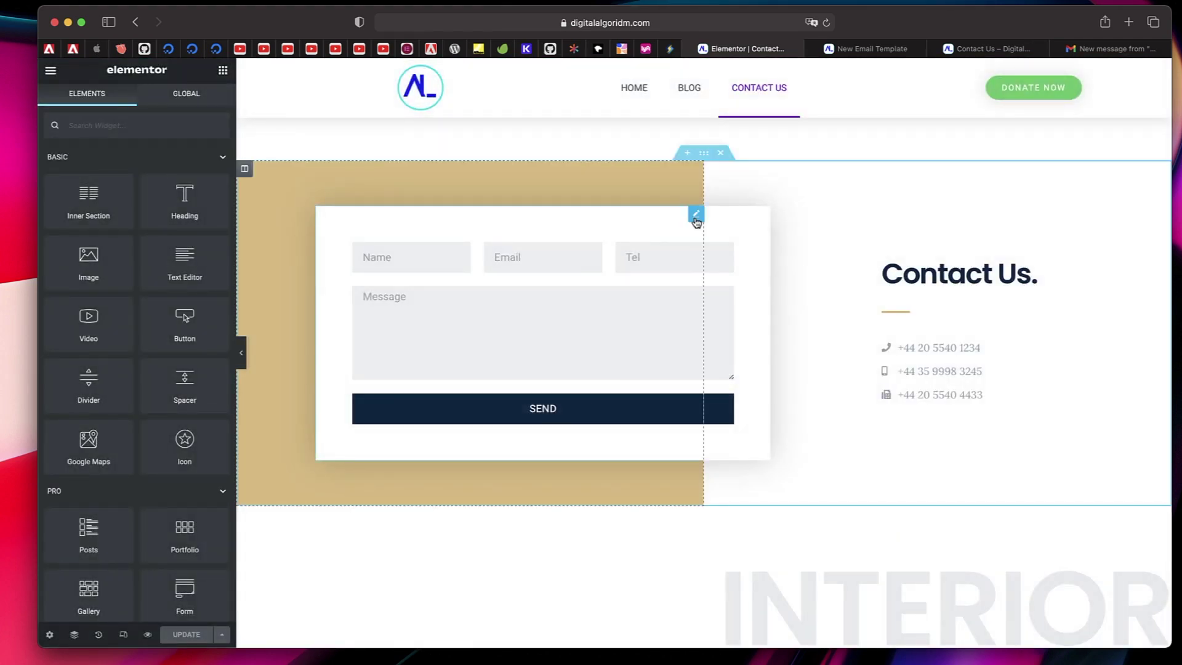
{"action": "left_click", "coordinate": [694, 217]}
Set the Dynamic Email body to '[121] New Email Template' with inline styles, and update
{"action": "scroll", "coordinate": [98, 436], "scroll_direction": "down", "scroll_amount": 3}
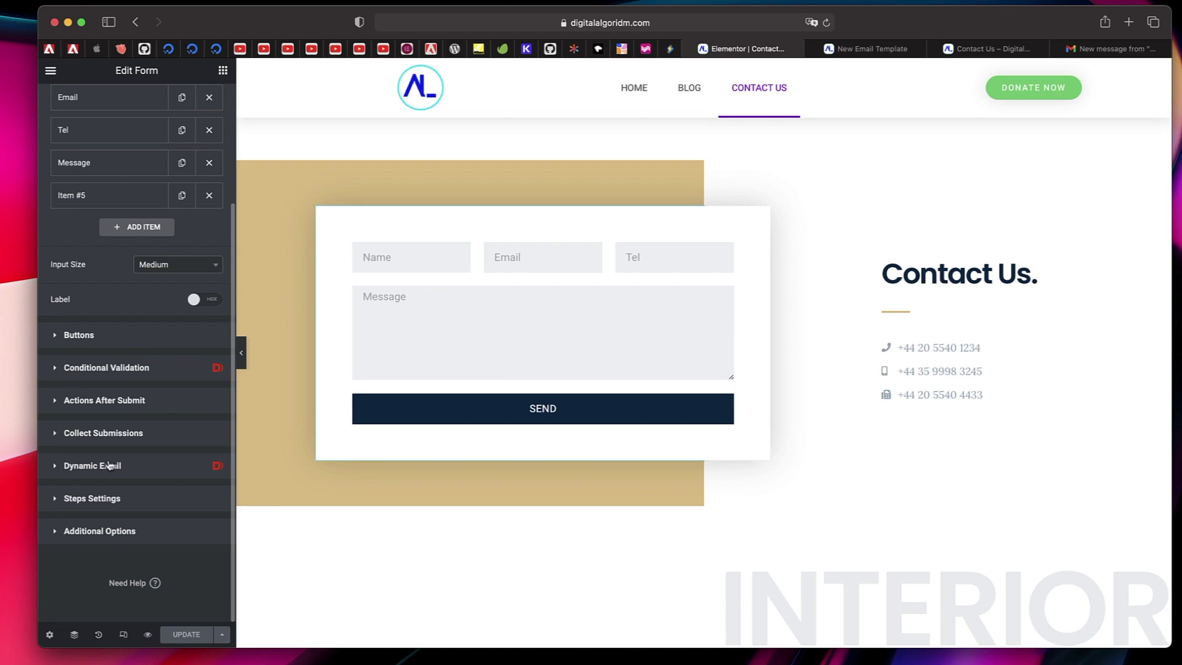
{"action": "left_click", "coordinate": [109, 466]}
{"action": "left_click", "coordinate": [114, 354]}
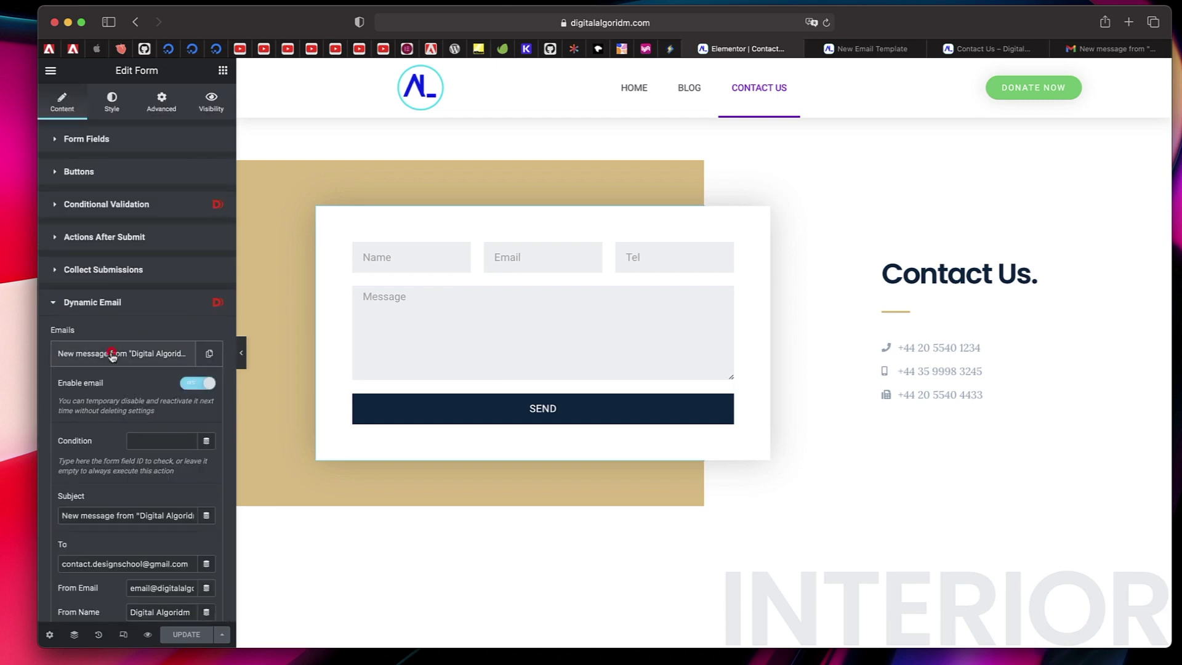
{"action": "scroll", "coordinate": [87, 463], "scroll_direction": "down", "scroll_amount": 2}
{"action": "scroll", "coordinate": [87, 463], "scroll_direction": "down", "scroll_amount": 6}
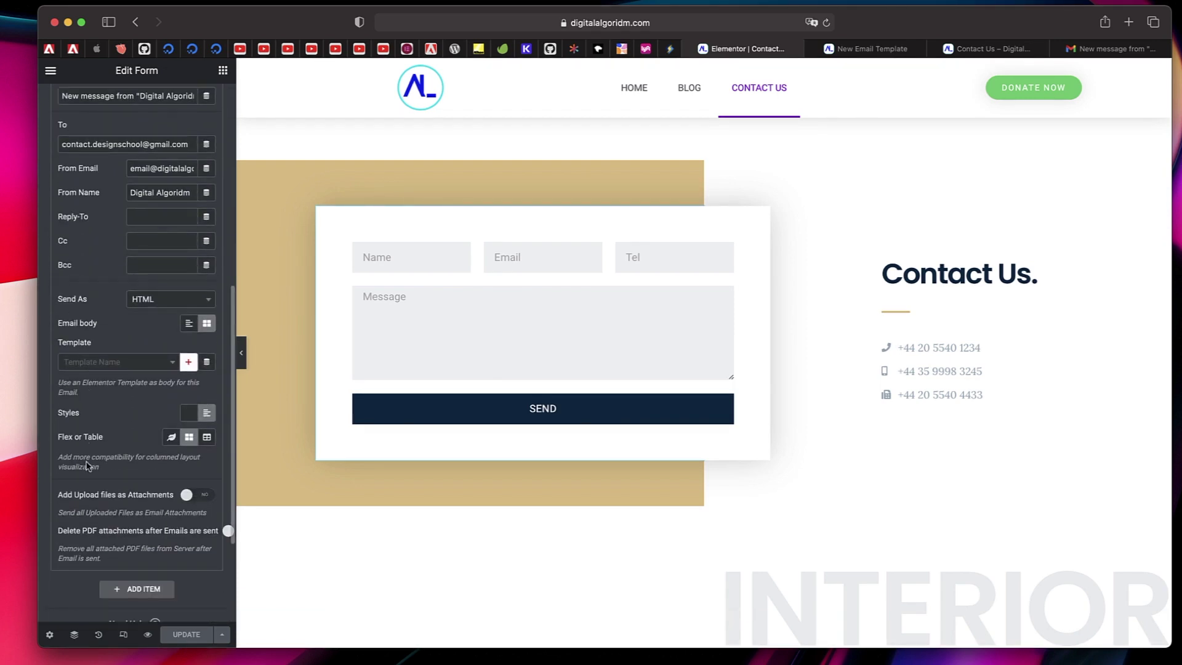
{"action": "left_click", "coordinate": [103, 363]}
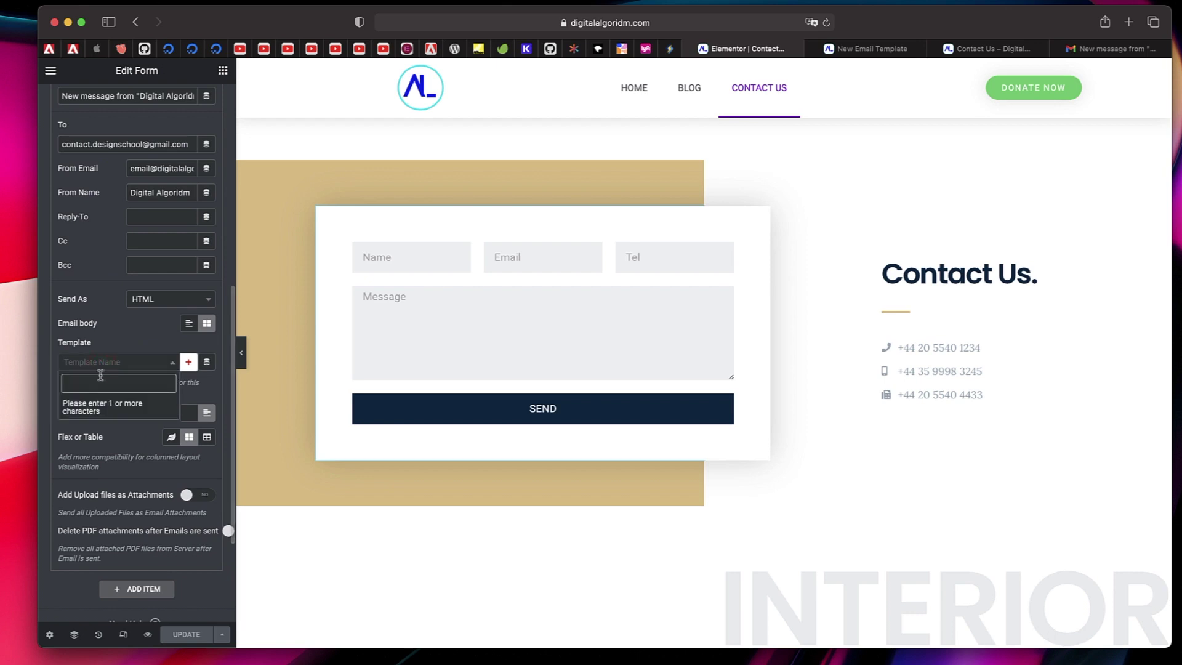
{"action": "type", "text": "new"}
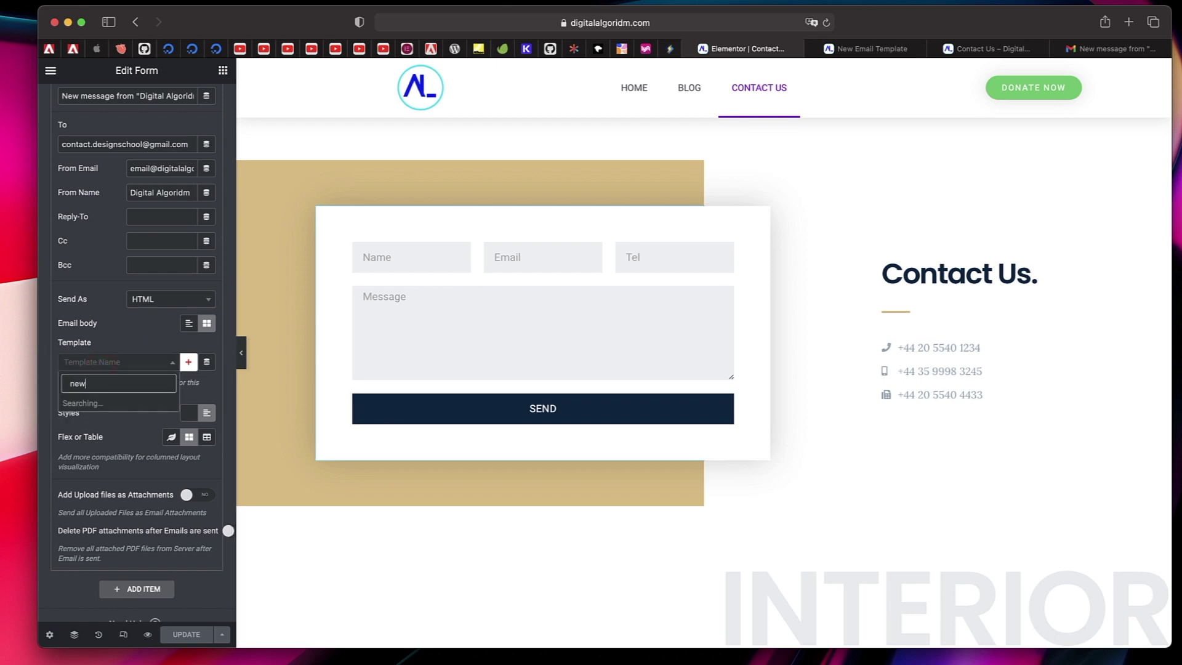
{"action": "left_click", "coordinate": [92, 404]}
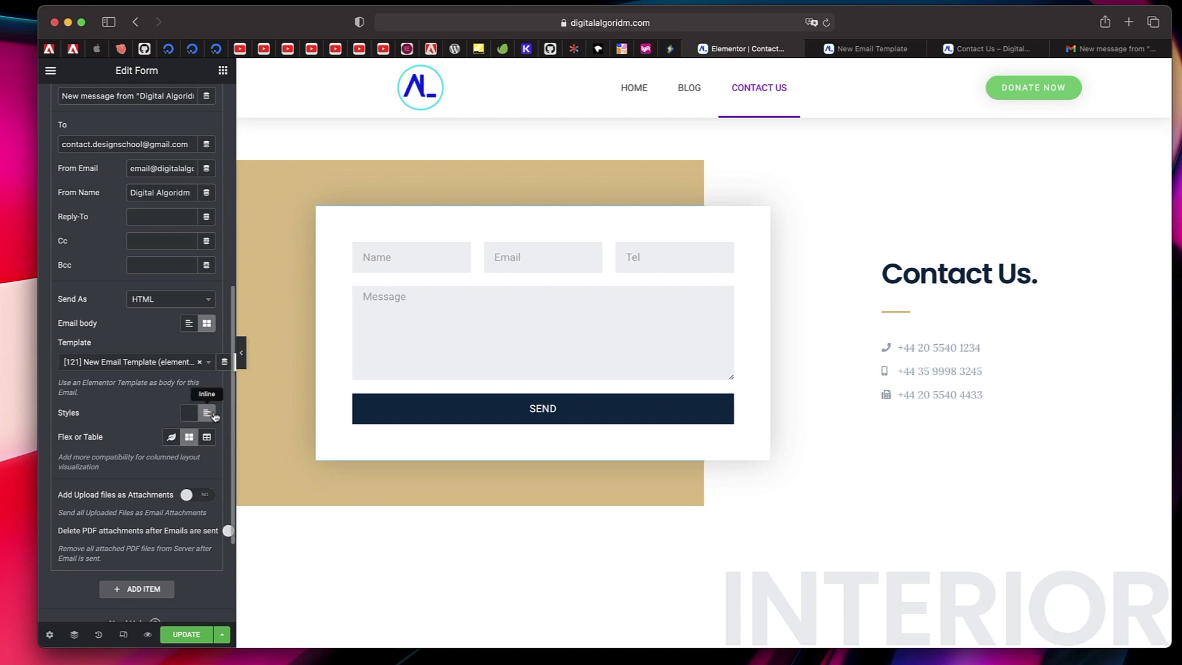
{"action": "left_click", "coordinate": [207, 413]}
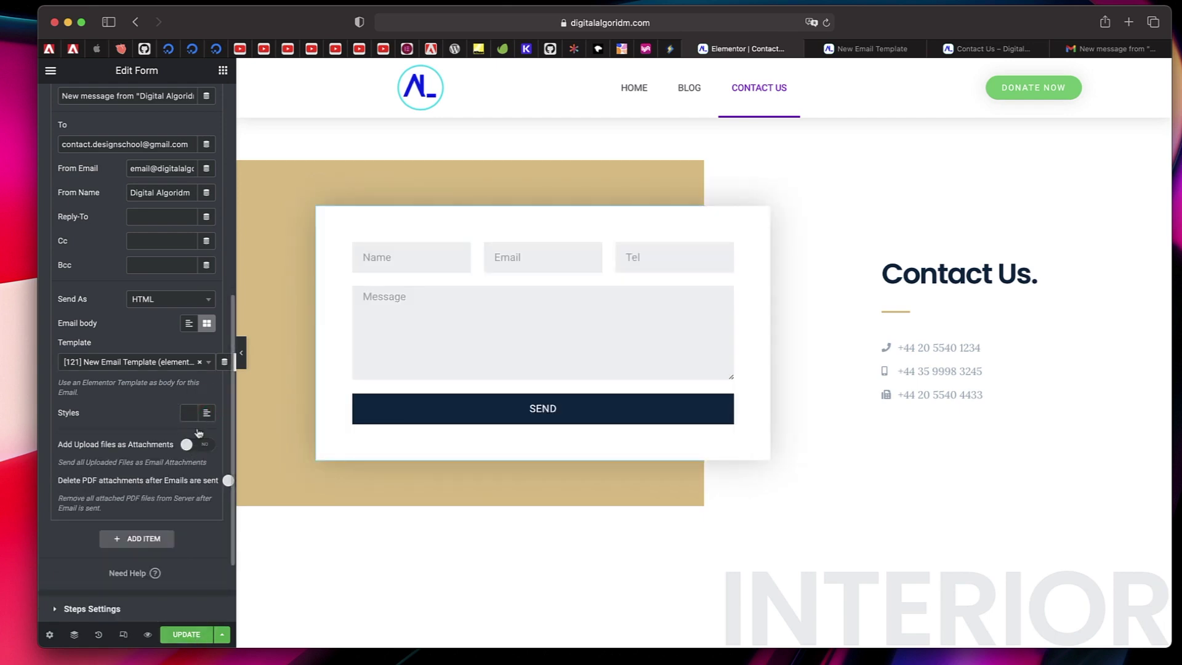
{"action": "left_click", "coordinate": [187, 634]}
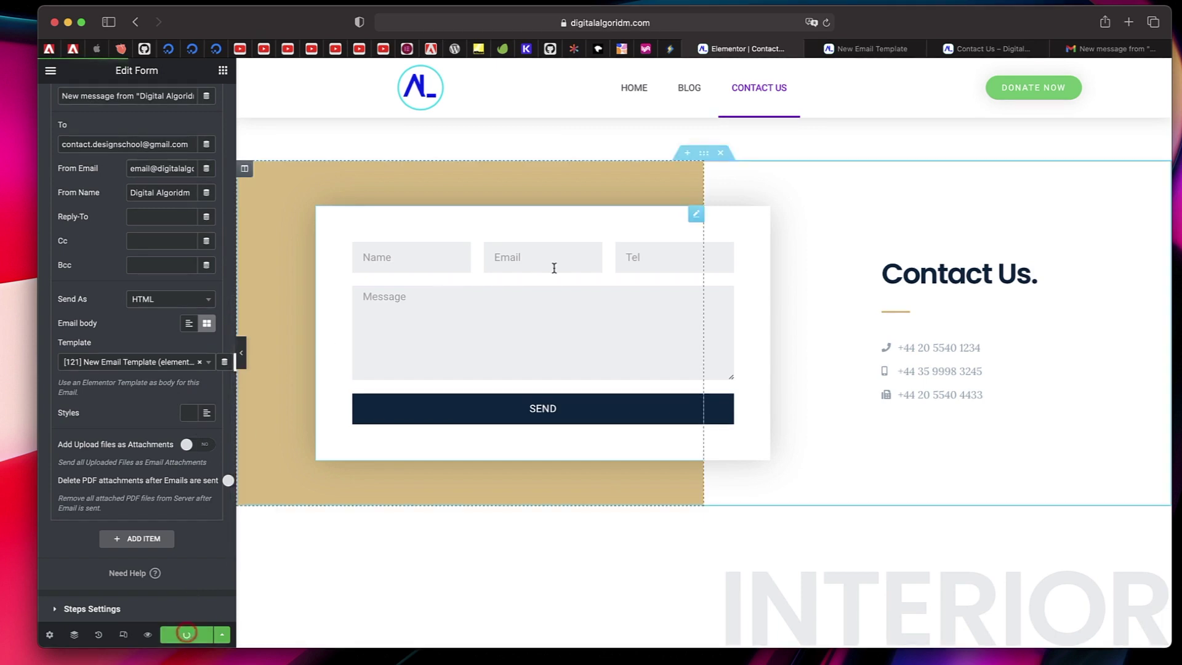
{"action": "left_click", "coordinate": [885, 52]}
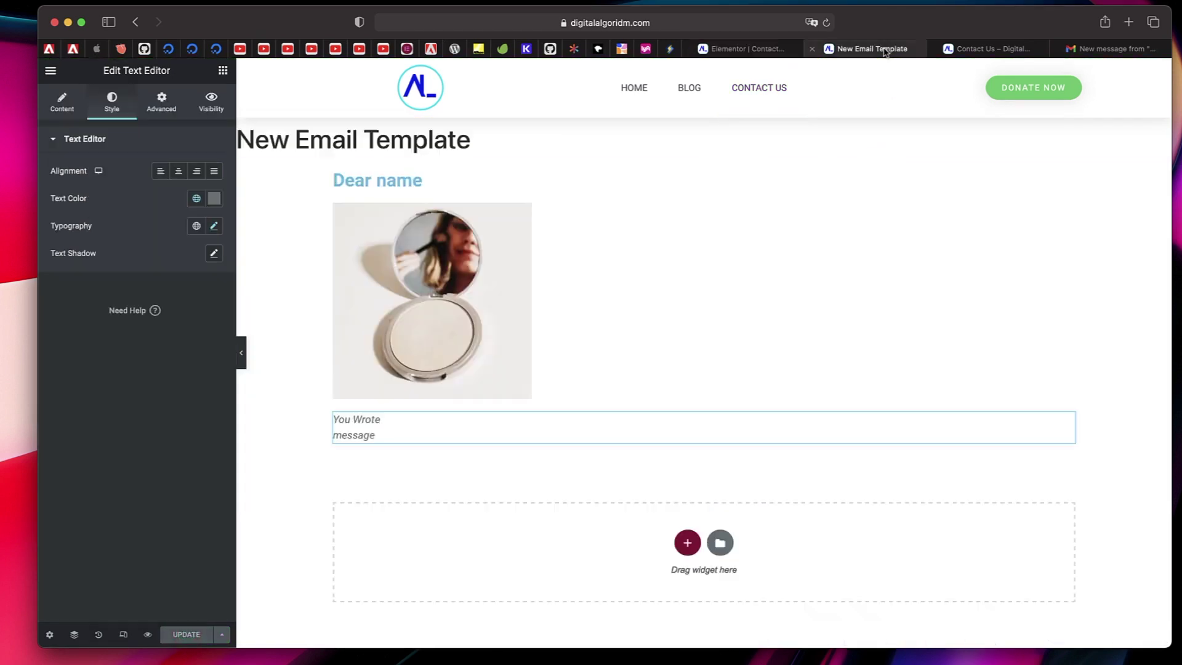
On the reloaded Contact Us page, enter a test name, email, phone and message 'This is my second messg . What do you think?'
{"action": "left_click", "coordinate": [1008, 52]}
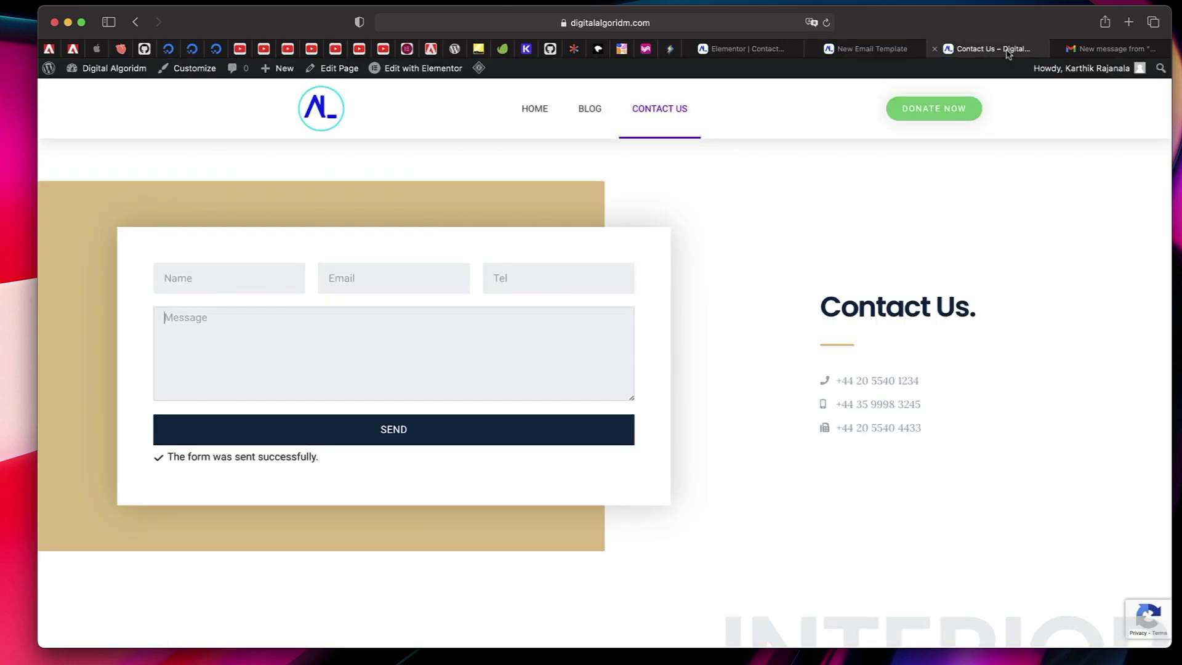
{"action": "left_click", "coordinate": [827, 22]}
{"action": "left_click", "coordinate": [189, 284]}
{"action": "type", "text": "Karthik2"}
{"action": "key", "text": "Tab"}
{"action": "type", "text": "me"}
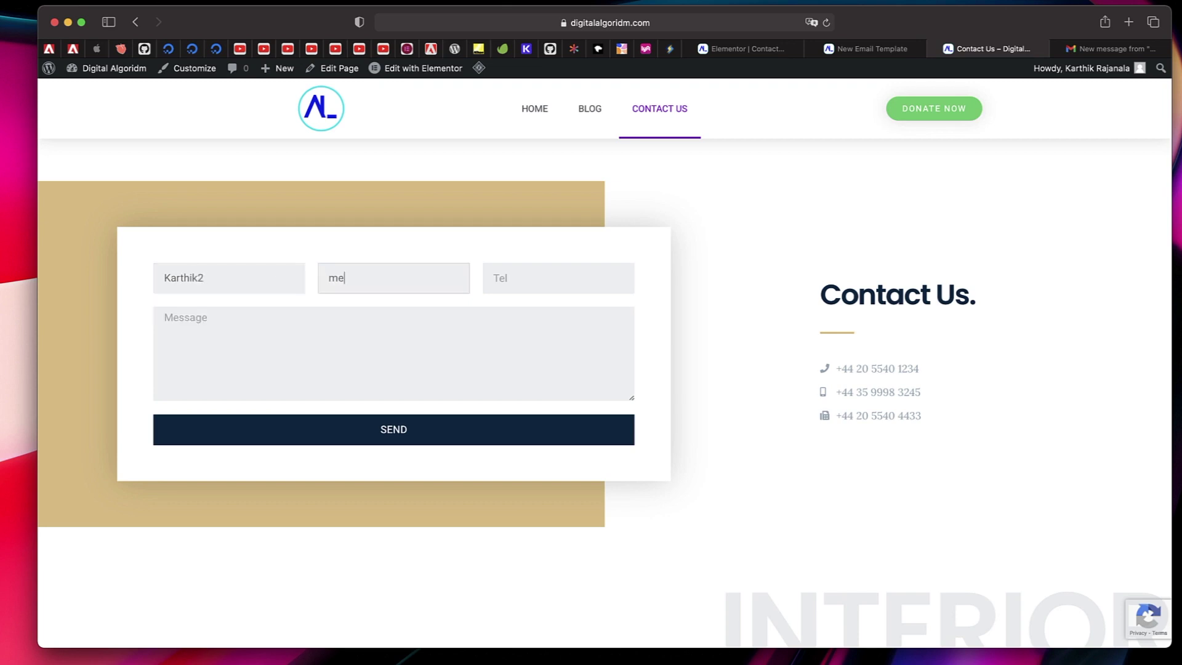
{"action": "type", "text": "@maoil.com"}
{"action": "key", "text": "Tab"}
{"action": "type", "text": "9999"}
{"action": "key", "text": "Tab"}
{"action": "type", "text": "T"}
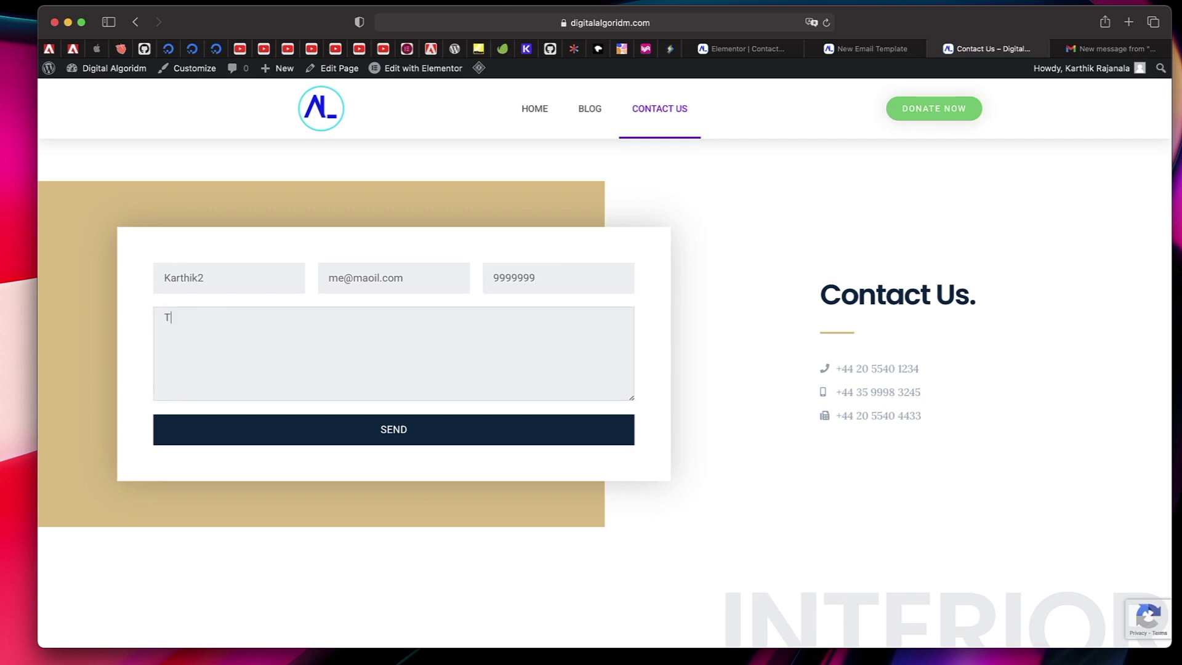
{"action": "type", "text": "his is my second messg . What do you think?"}
Send the contact form and refresh the matching emails in Gmail
{"action": "left_click", "coordinate": [271, 428]}
{"action": "key", "text": "ctrl+Tab"}
{"action": "left_click", "coordinate": [265, 150]}
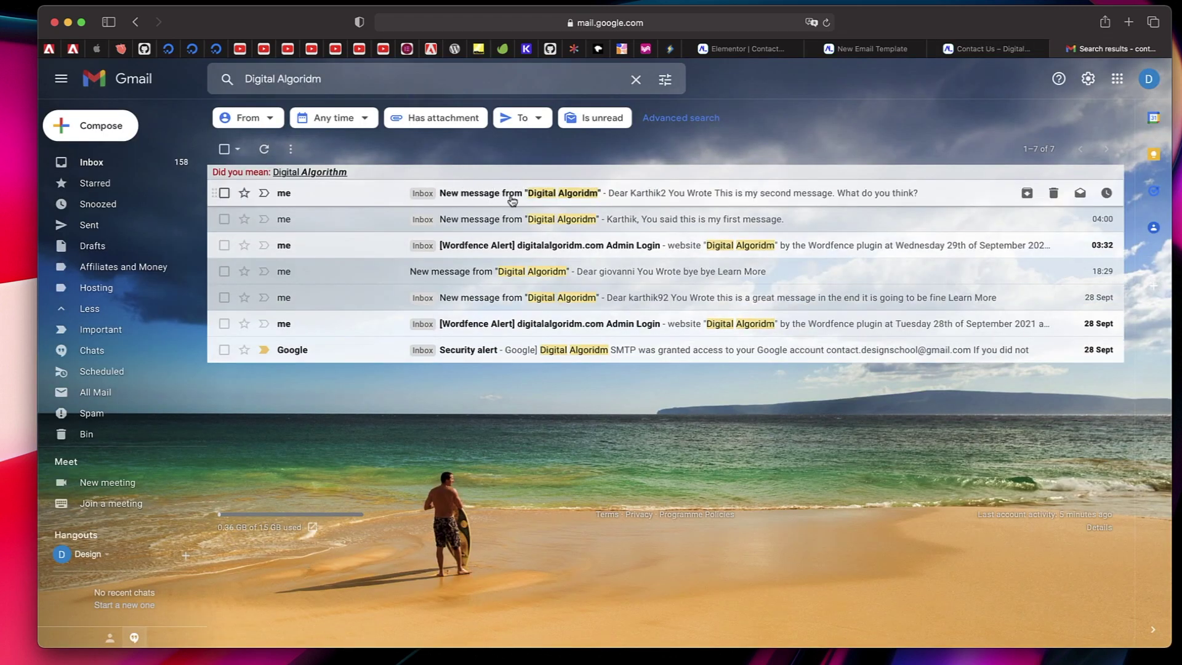
Open the newest form notification email and highlight its Dear greeting and submitted message lines
{"action": "left_click", "coordinate": [511, 195]}
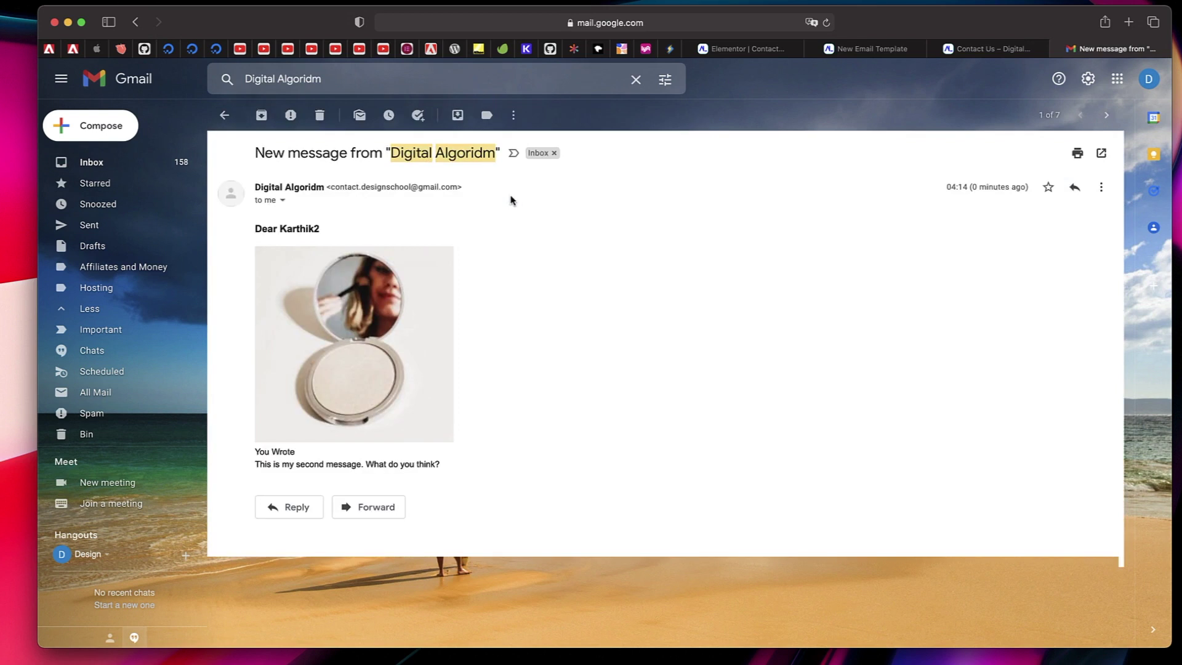
{"action": "triple_click", "coordinate": [294, 228]}
{"action": "triple_click", "coordinate": [294, 228]}
{"action": "left_click", "coordinate": [567, 279]}
{"action": "triple_click", "coordinate": [360, 463]}
{"action": "left_click", "coordinate": [708, 352]}
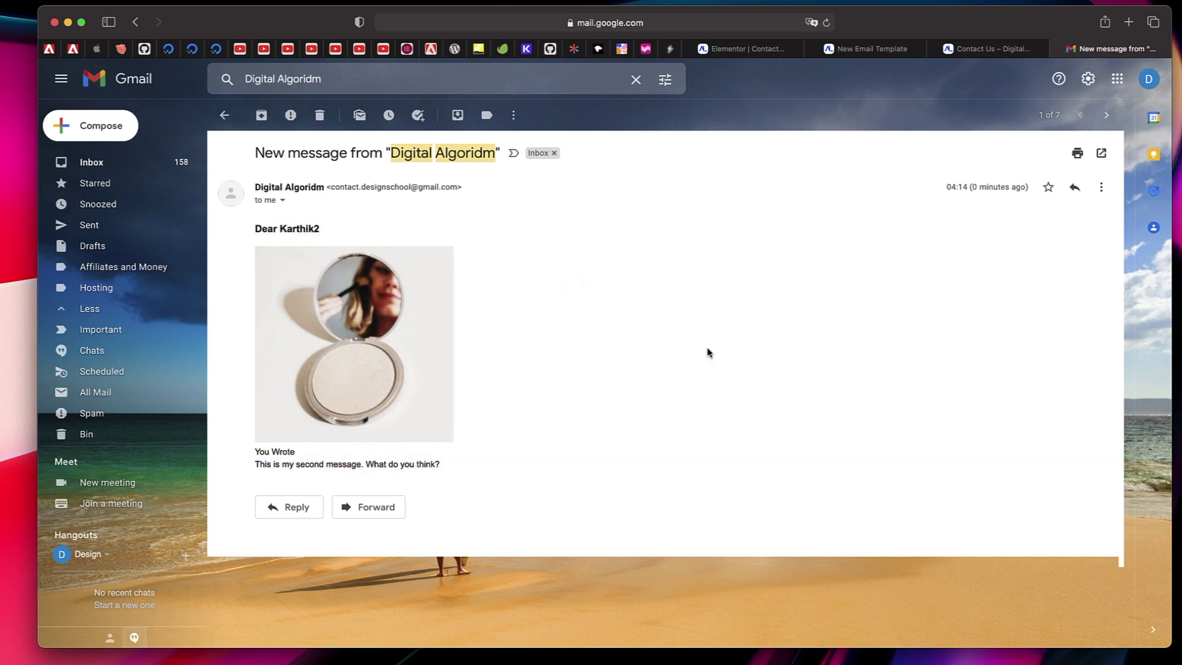
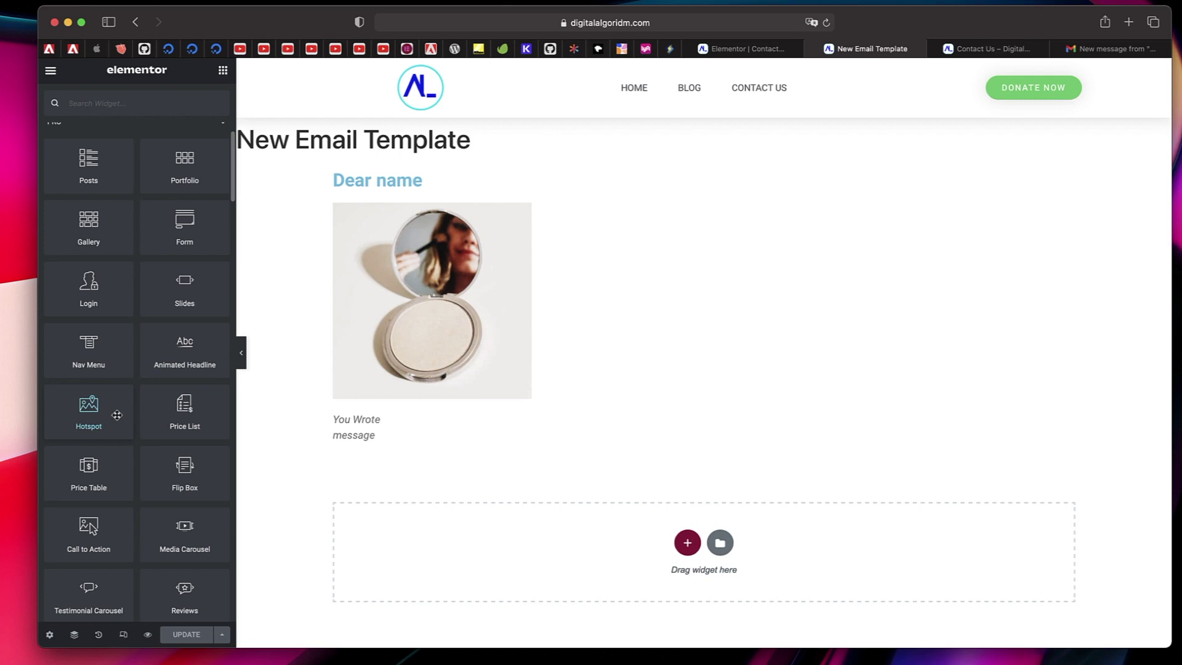
Add an Icon Box below the Dear name greeting, remove its placeholder description, and save
{"action": "scroll", "coordinate": [143, 300], "scroll_direction": "up", "scroll_amount": 6}
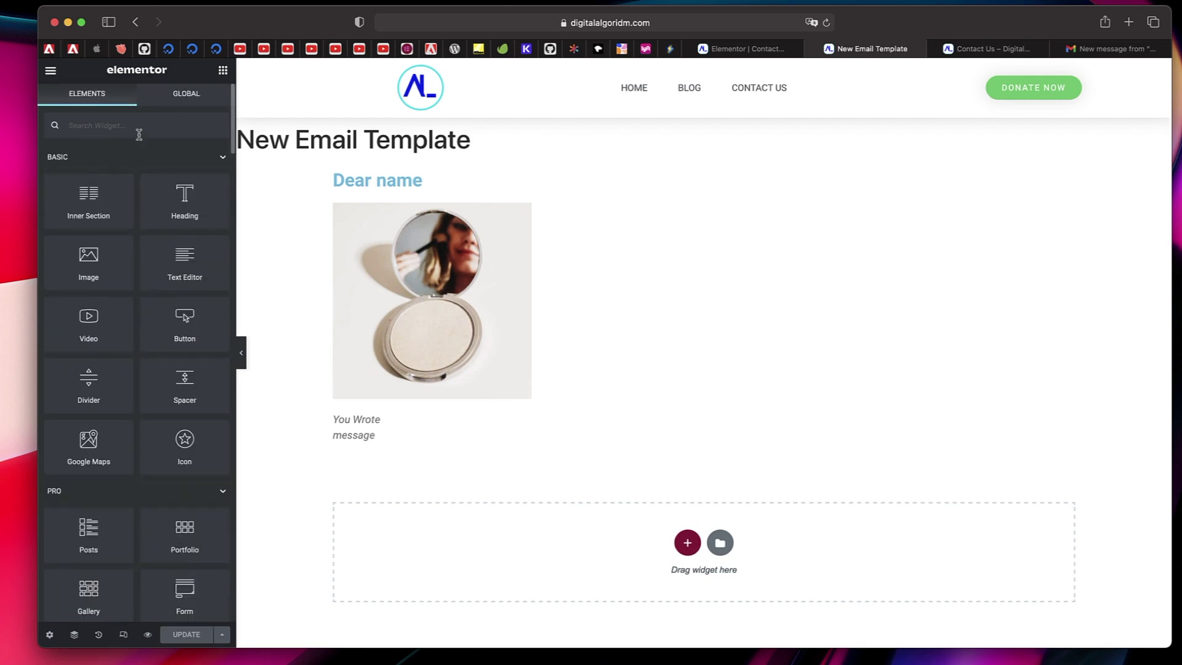
{"action": "left_click", "coordinate": [131, 124]}
{"action": "type", "text": "icon"}
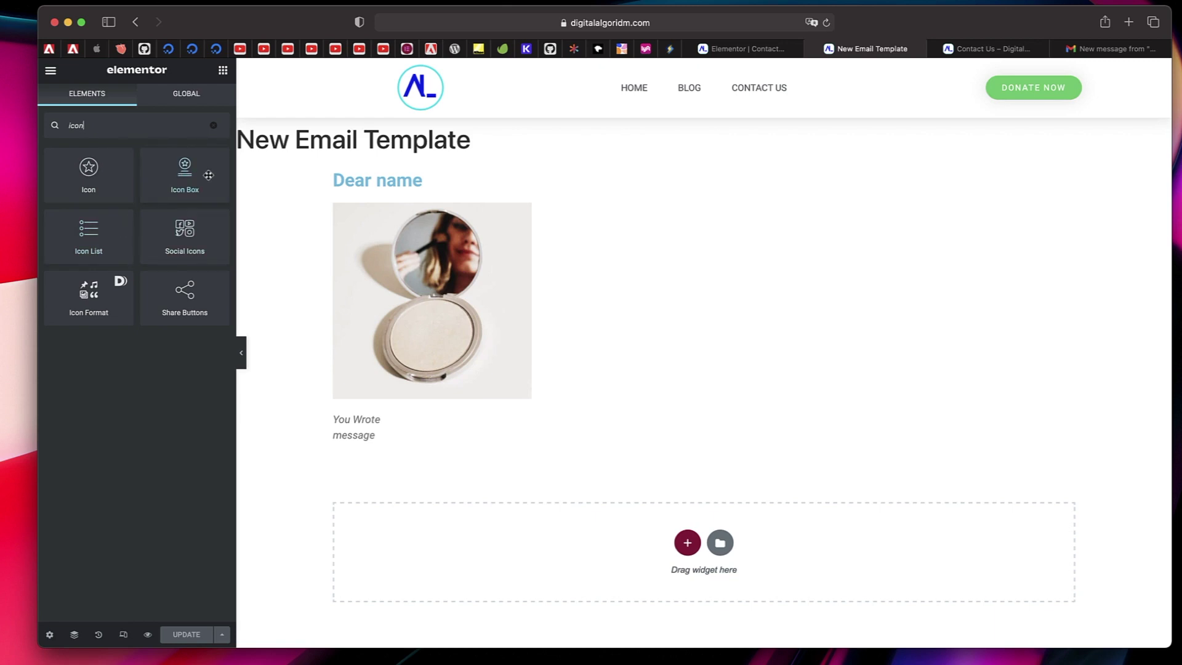
{"action": "left_click_drag", "start_coordinate": [208, 175], "coordinate": [404, 198]}
{"action": "triple_click", "coordinate": [148, 349]}
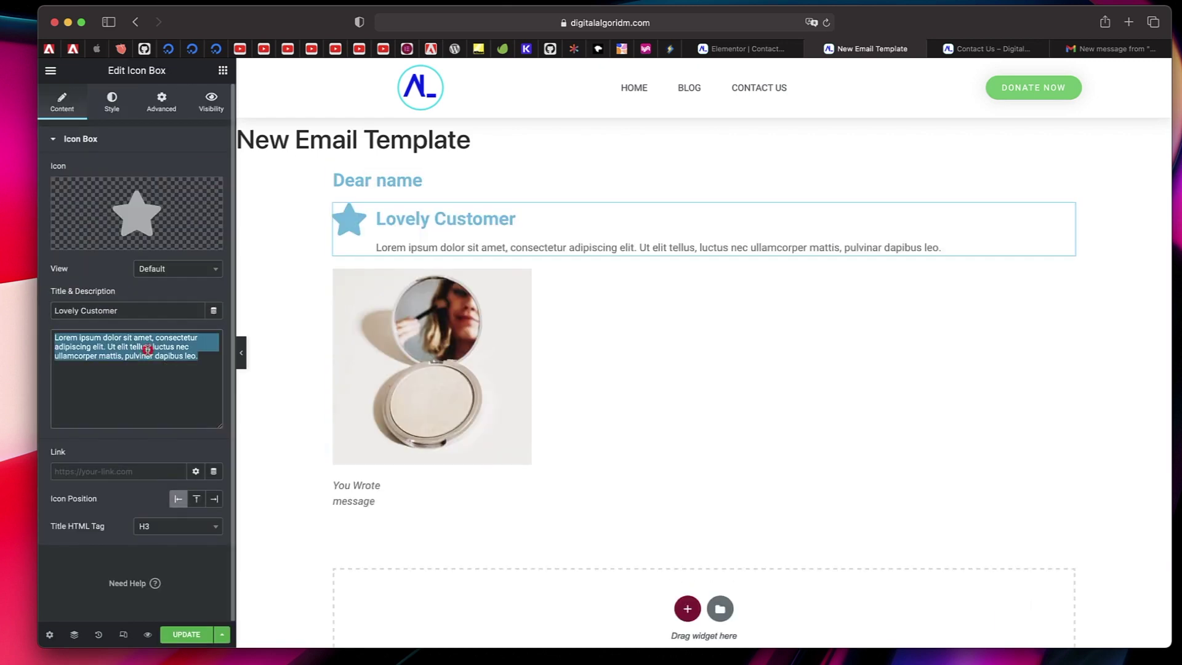
{"action": "key", "text": "BackSpace"}
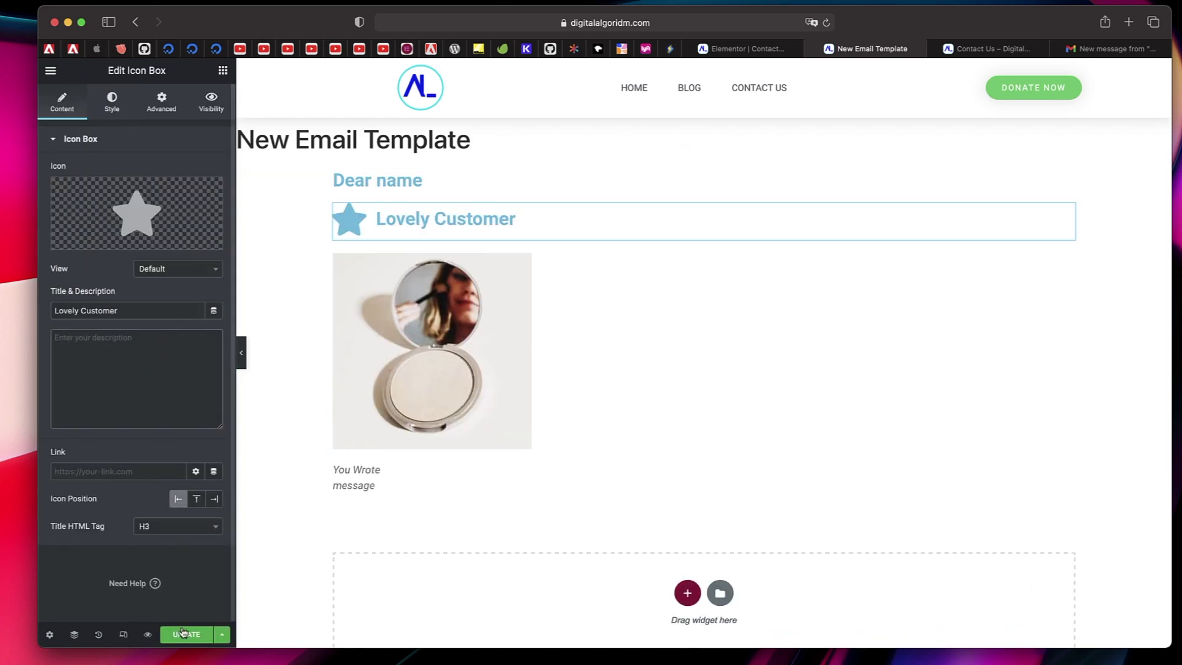
{"action": "left_click", "coordinate": [185, 634]}
Make the Lovely Customer title an H4 heading and save the template
{"action": "left_click", "coordinate": [181, 525]}
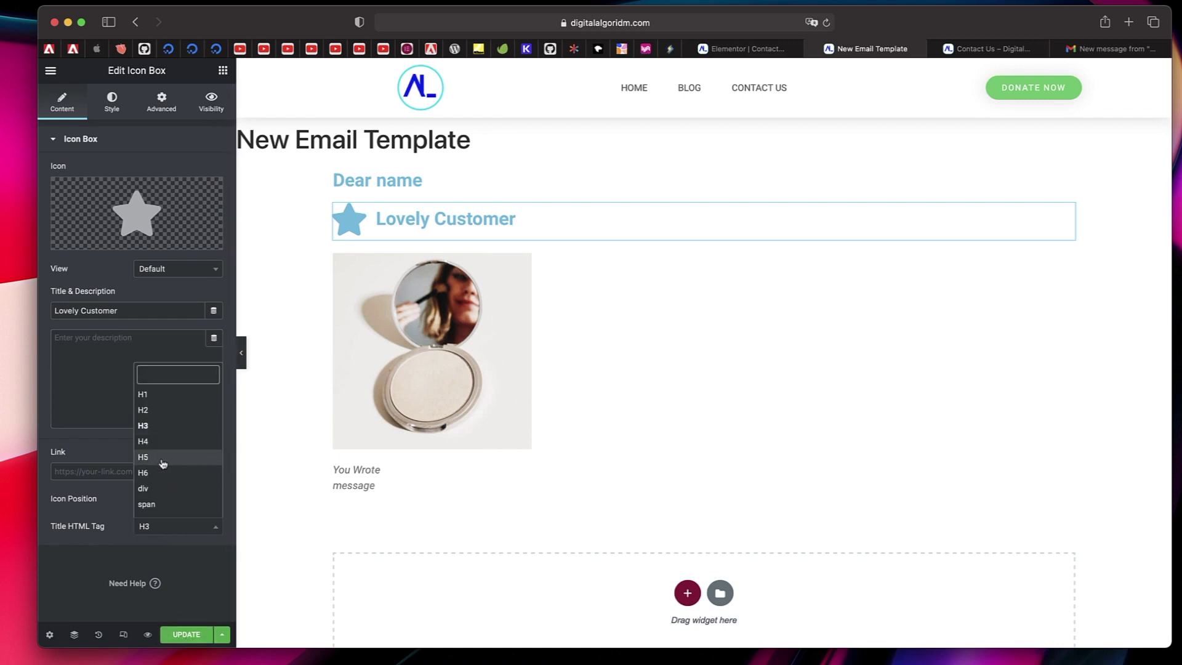
{"action": "left_click", "coordinate": [156, 439]}
{"action": "left_click", "coordinate": [179, 634]}
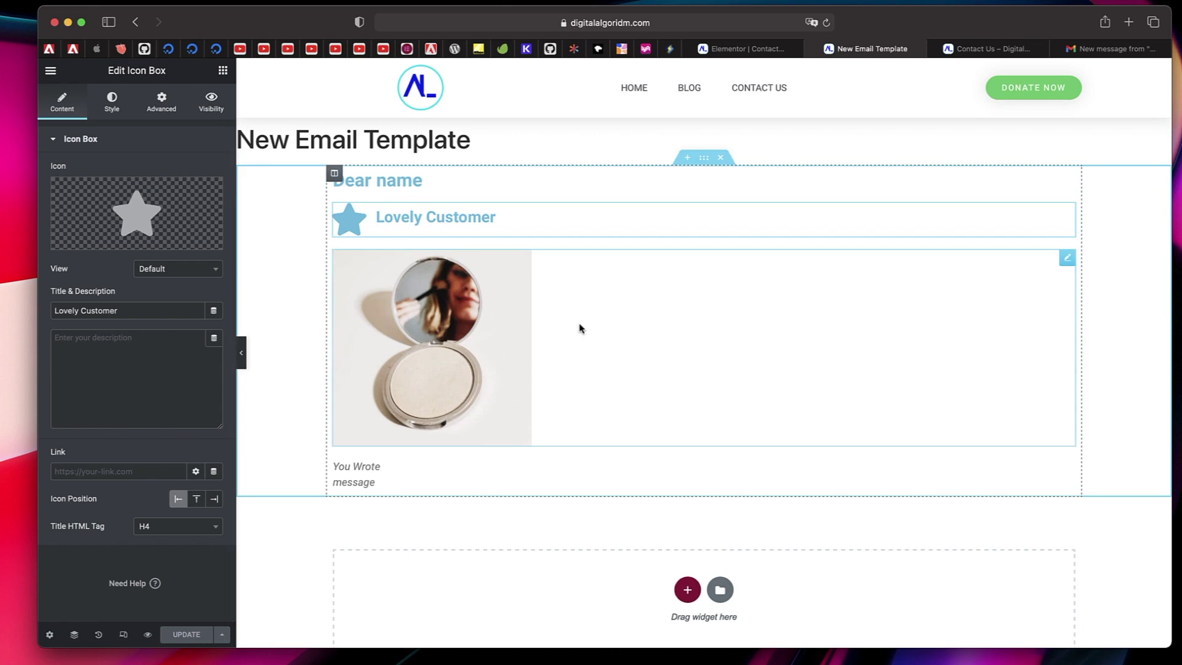
{"action": "left_click", "coordinate": [987, 50]}
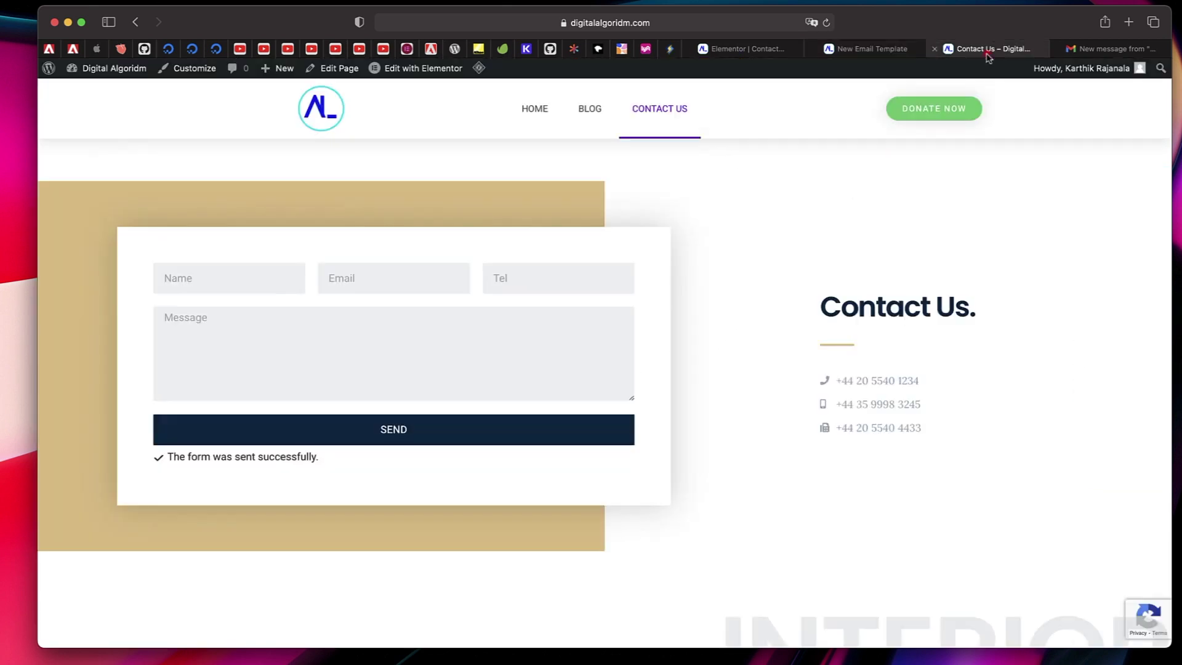
Submit a Contact Us test entry with a name and e-mail address, then switch to Gmail
{"action": "left_click", "coordinate": [260, 282]}
{"action": "type", "text": "Ka"}
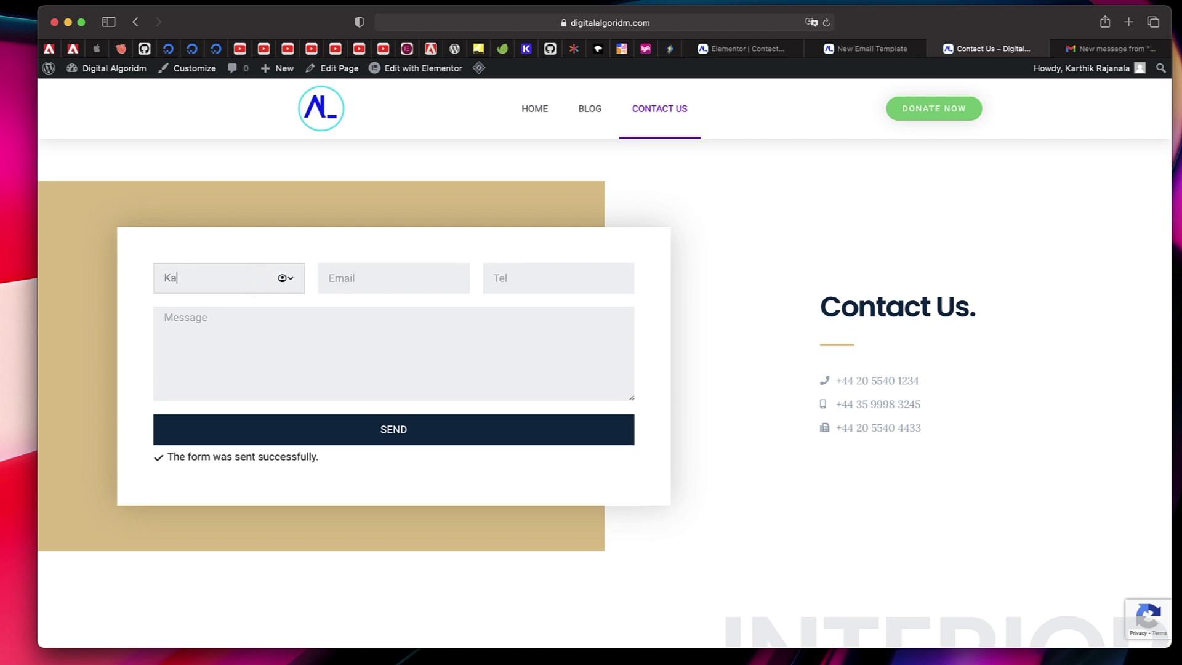
{"action": "type", "text": "rthik45"}
{"action": "left_click", "coordinate": [393, 278]}
{"action": "type", "text": "me"}
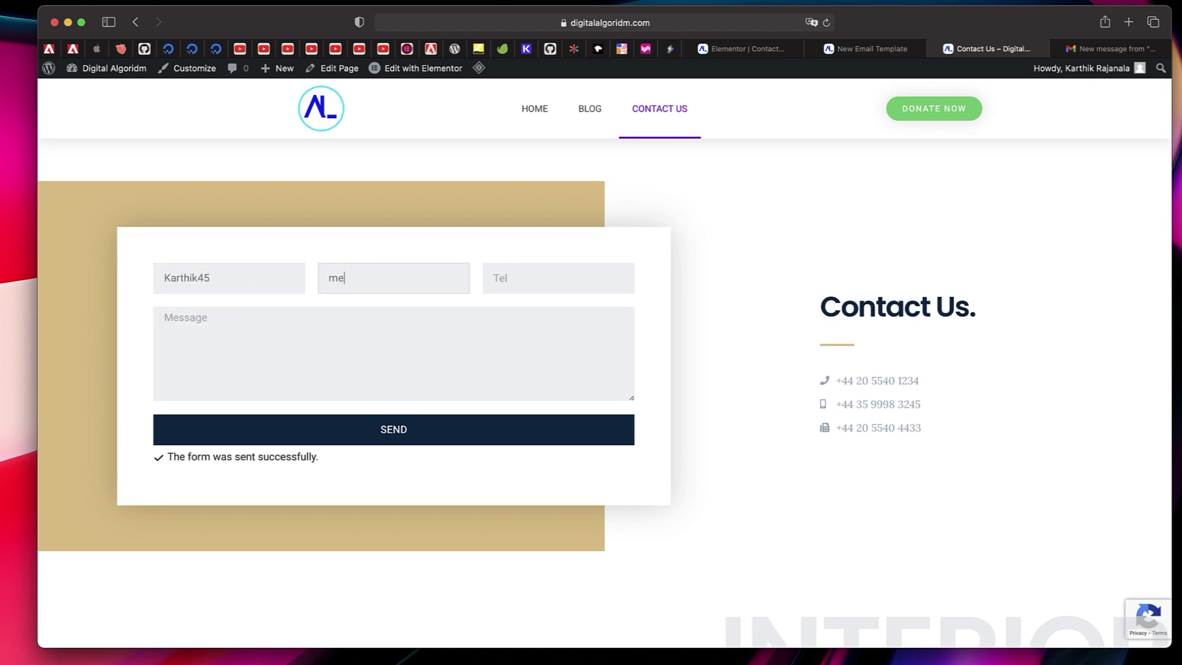
{"action": "type", "text": "@mail.com"}
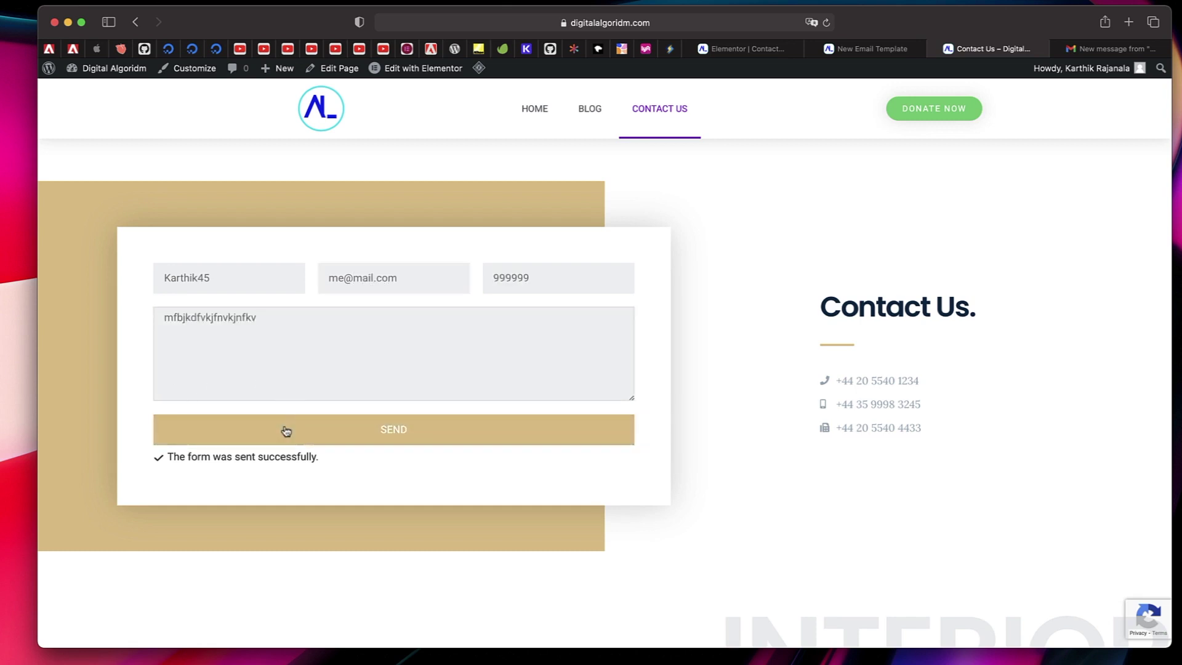
{"action": "left_click", "coordinate": [285, 429]}
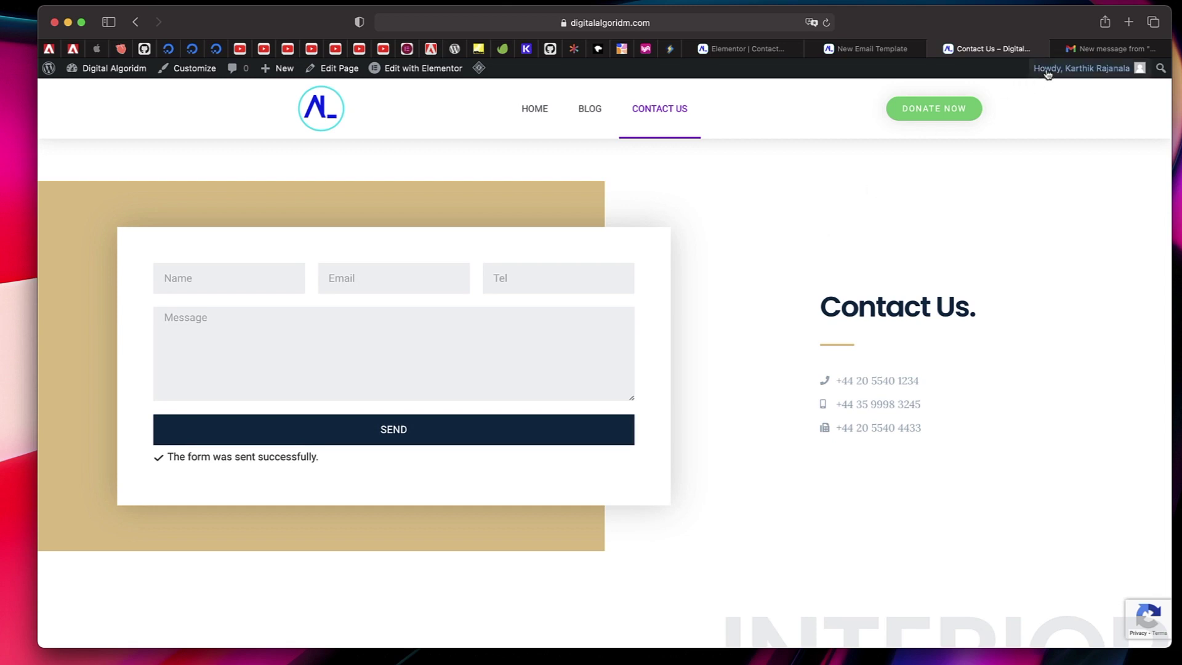
{"action": "left_click", "coordinate": [1102, 49]}
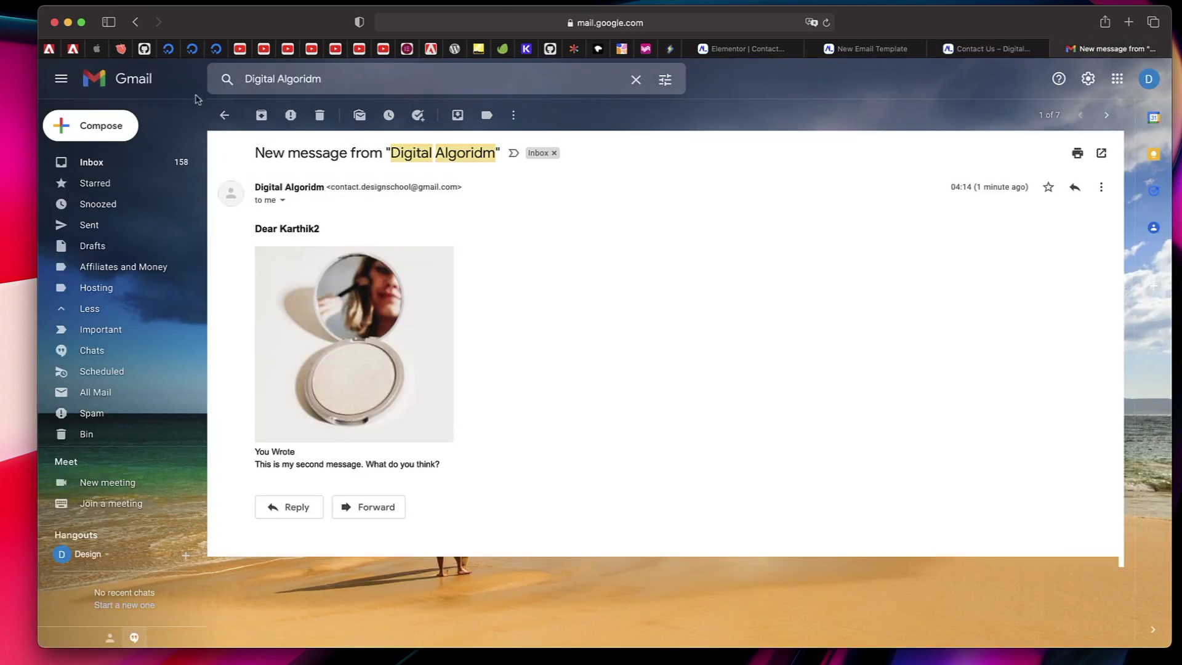
Refresh the Digital Algoridm results, open the newest form email, and check its Lovely Customer line
{"action": "left_click", "coordinate": [225, 115]}
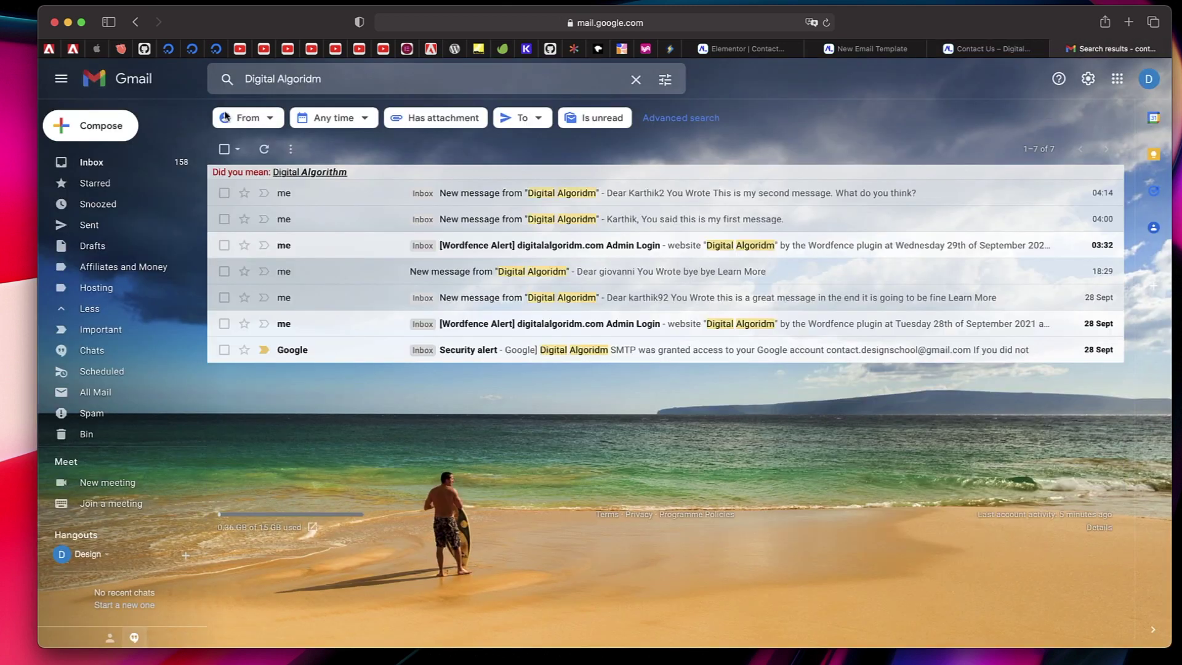
{"action": "left_click", "coordinate": [273, 151]}
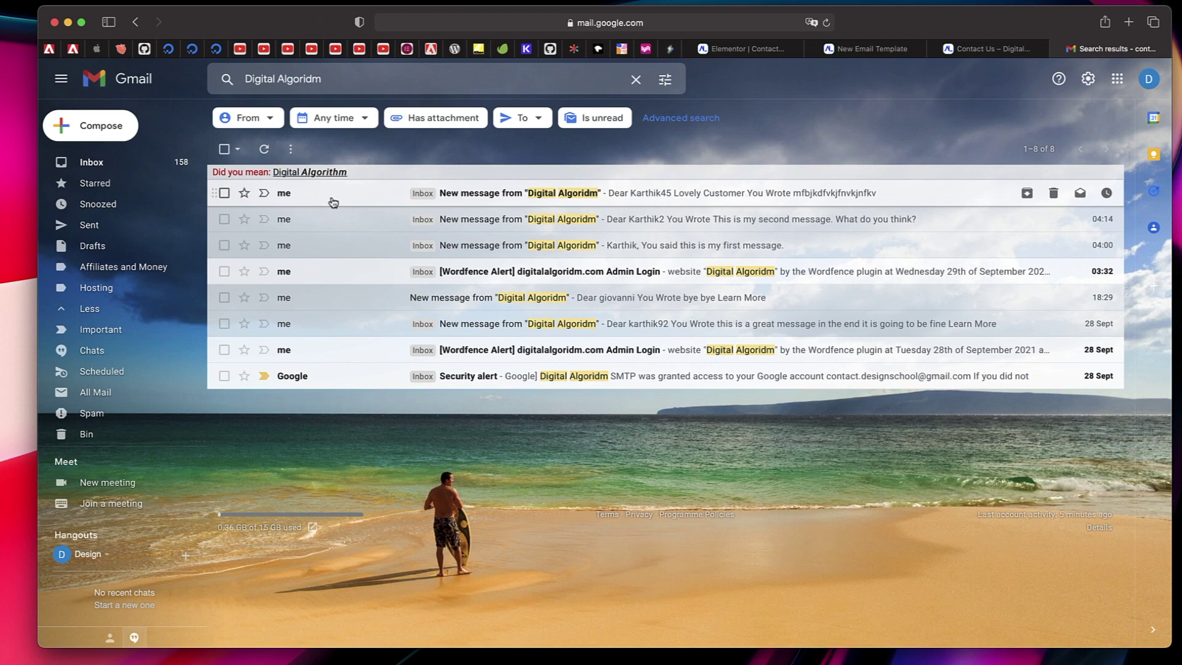
{"action": "left_click", "coordinate": [334, 202]}
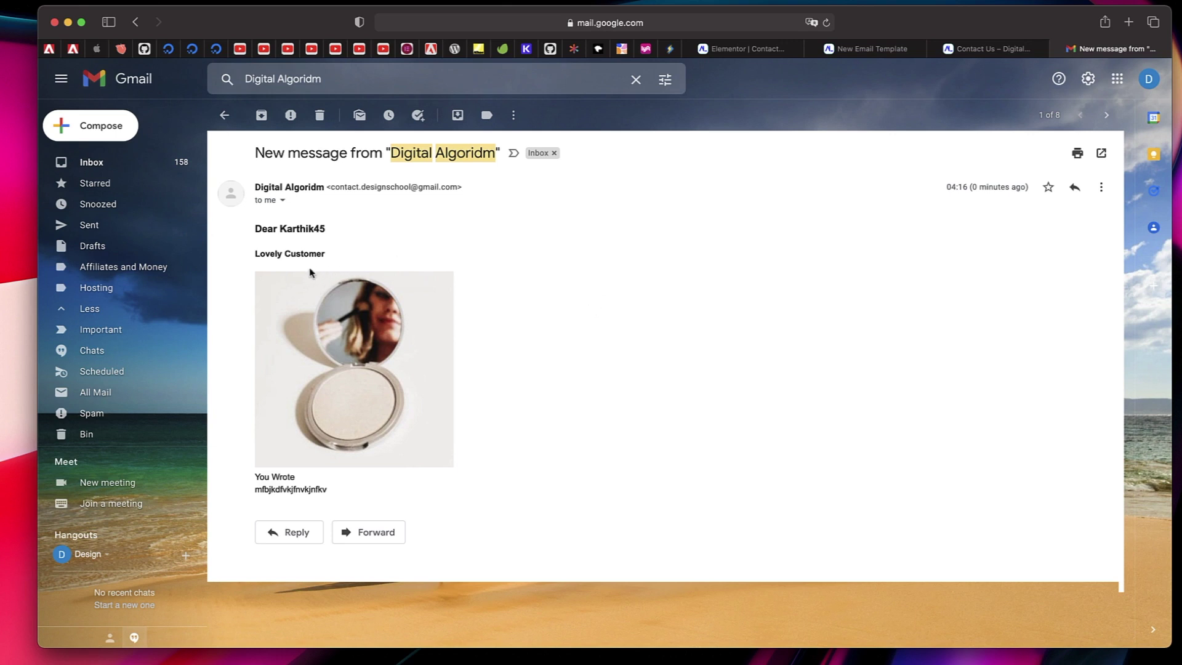
{"action": "triple_click", "coordinate": [291, 258]}
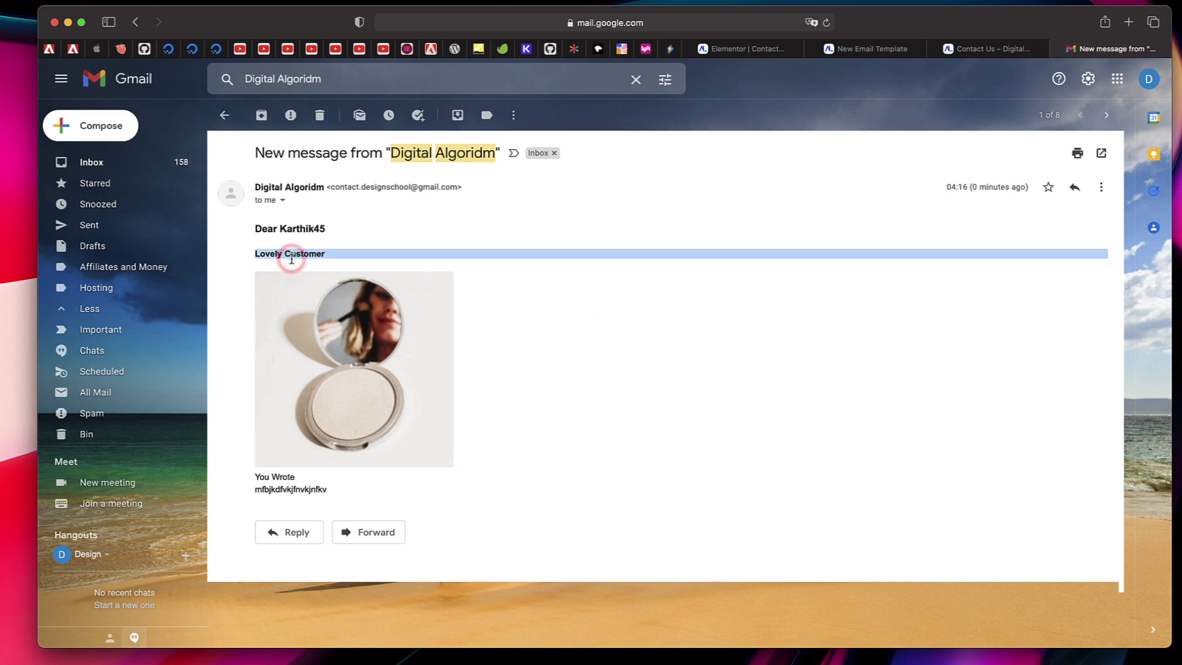
{"action": "left_click", "coordinate": [850, 50]}
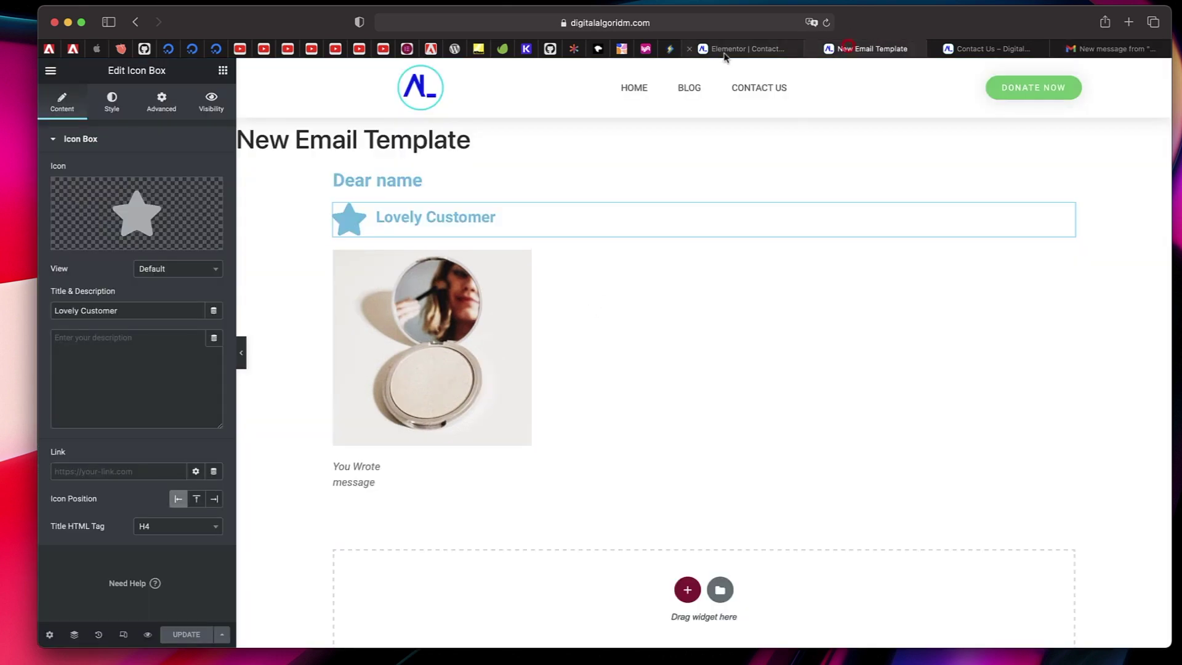
Set the form's email Styles to Inline with the HTML Table layout, and save the form
{"action": "left_click", "coordinate": [745, 49]}
{"action": "scroll", "coordinate": [140, 368], "scroll_direction": "down", "scroll_amount": 5}
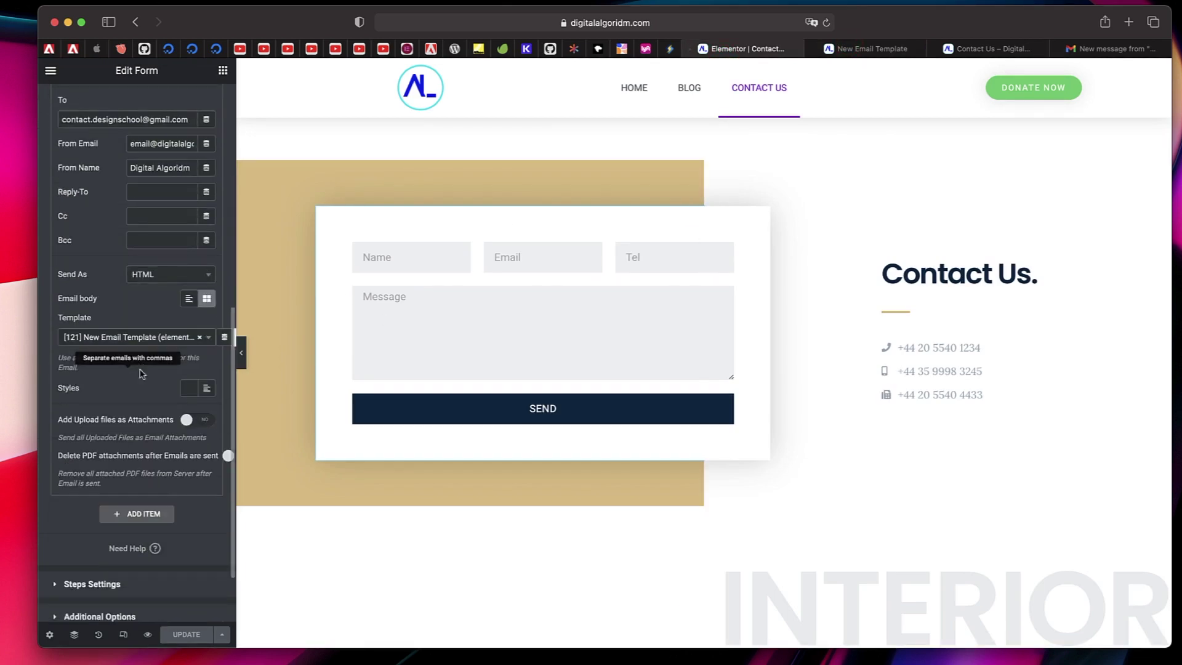
{"action": "left_click", "coordinate": [207, 388]}
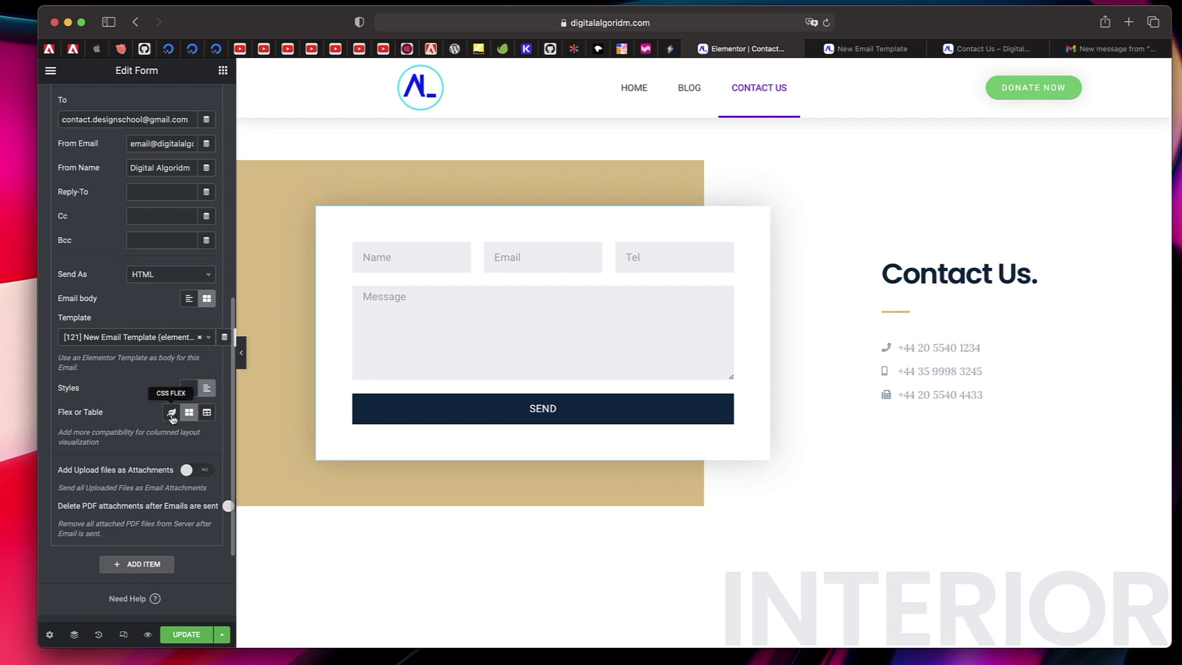
{"action": "left_click", "coordinate": [172, 413]}
{"action": "left_click", "coordinate": [210, 413]}
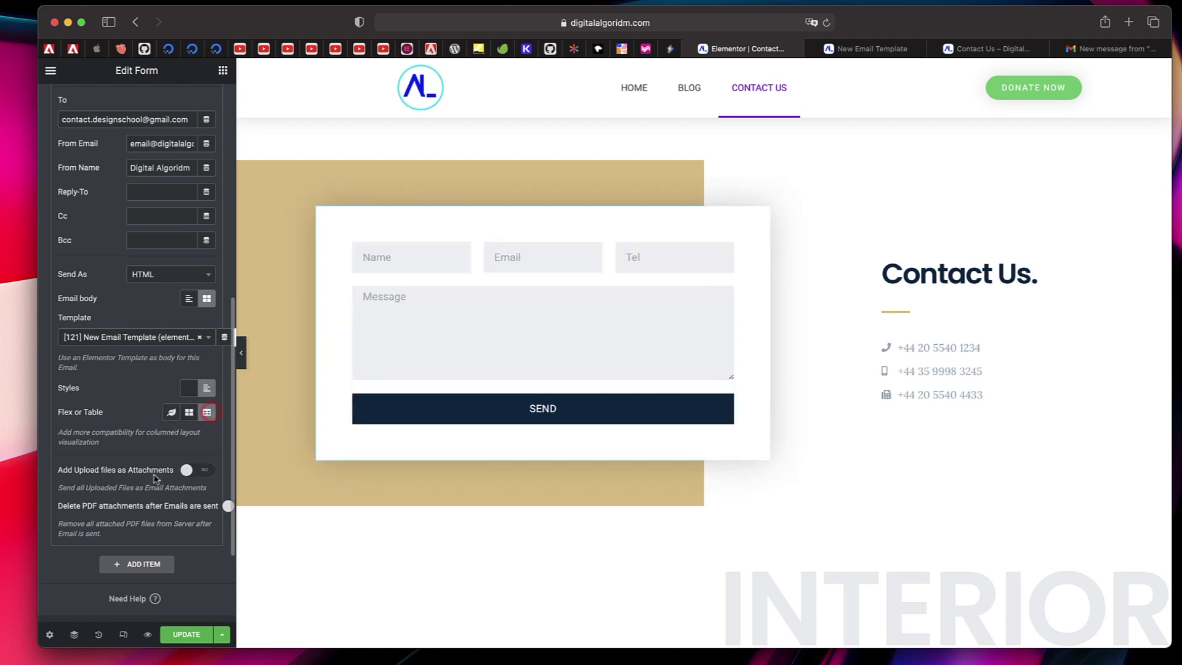
{"action": "left_click", "coordinate": [186, 634]}
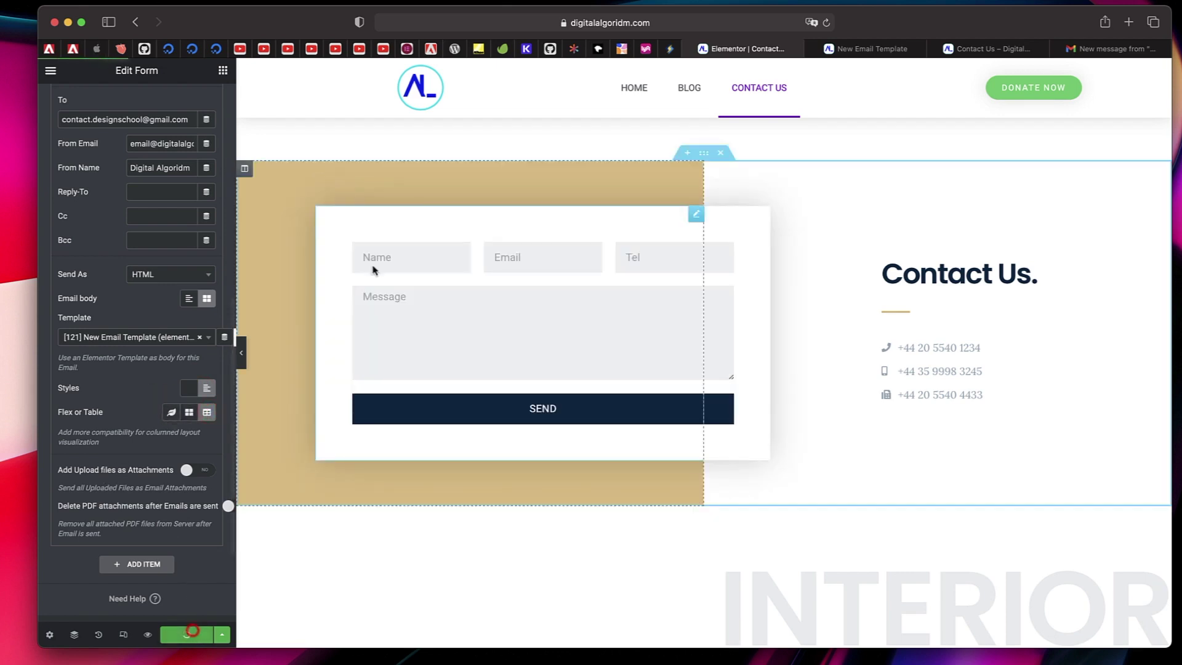
Resend the Contact Us form with the new email settings and switch to Gmail
{"action": "left_click", "coordinate": [891, 52]}
{"action": "left_click", "coordinate": [934, 51]}
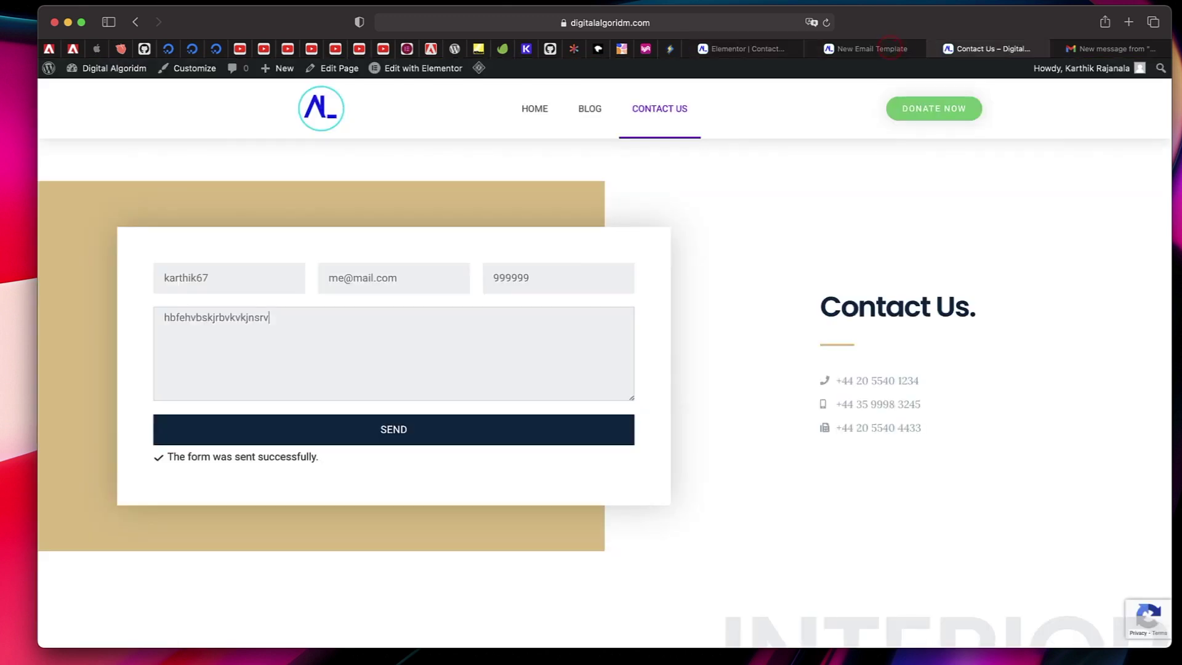
{"action": "left_click", "coordinate": [318, 436]}
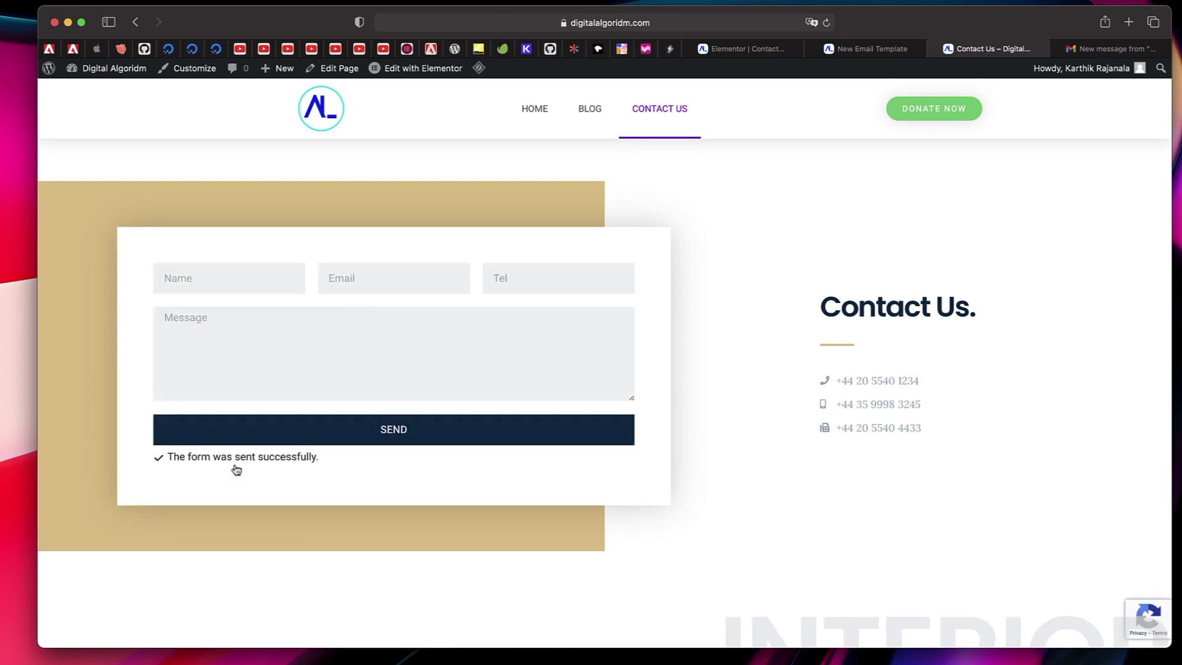
{"action": "left_click", "coordinate": [1108, 49]}
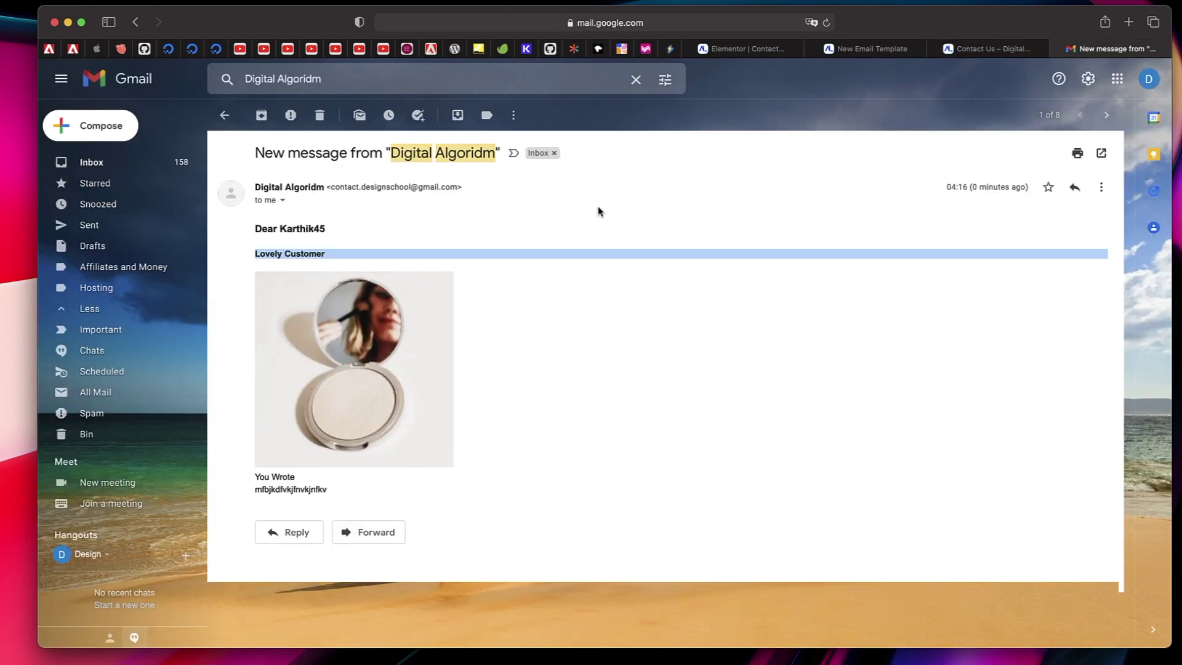
Refresh the Digital Algoridm results until the 04:17 message appears, and open it
{"action": "left_click", "coordinate": [224, 115]}
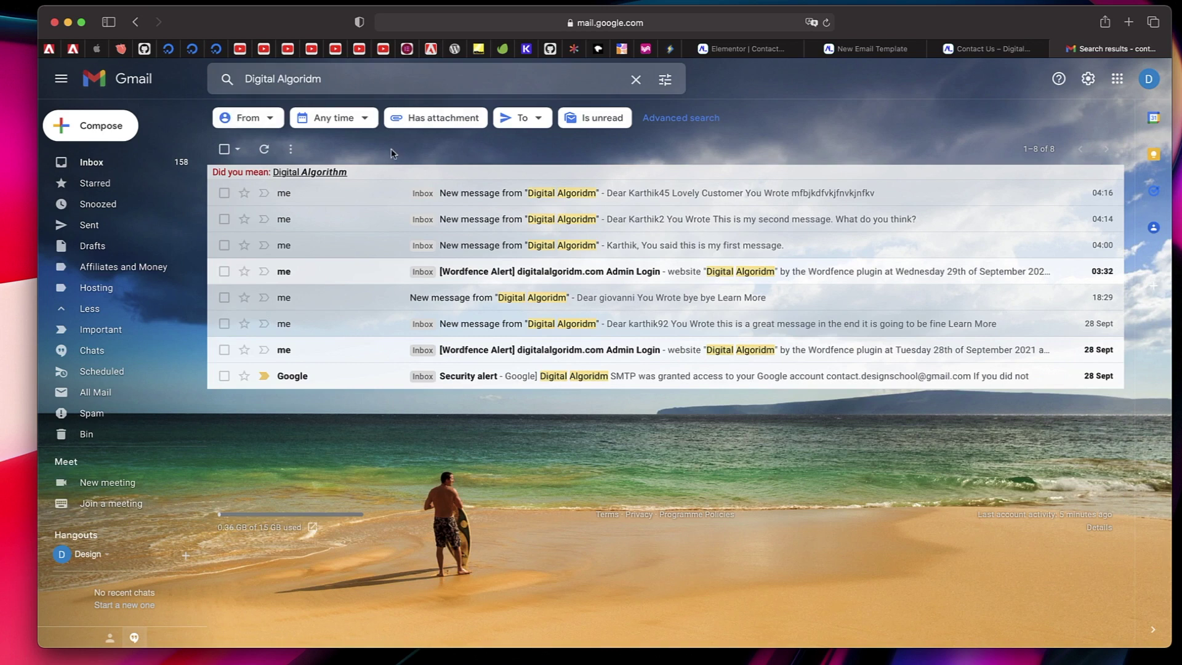
{"action": "left_click", "coordinate": [267, 149]}
{"action": "left_click", "coordinate": [265, 149]}
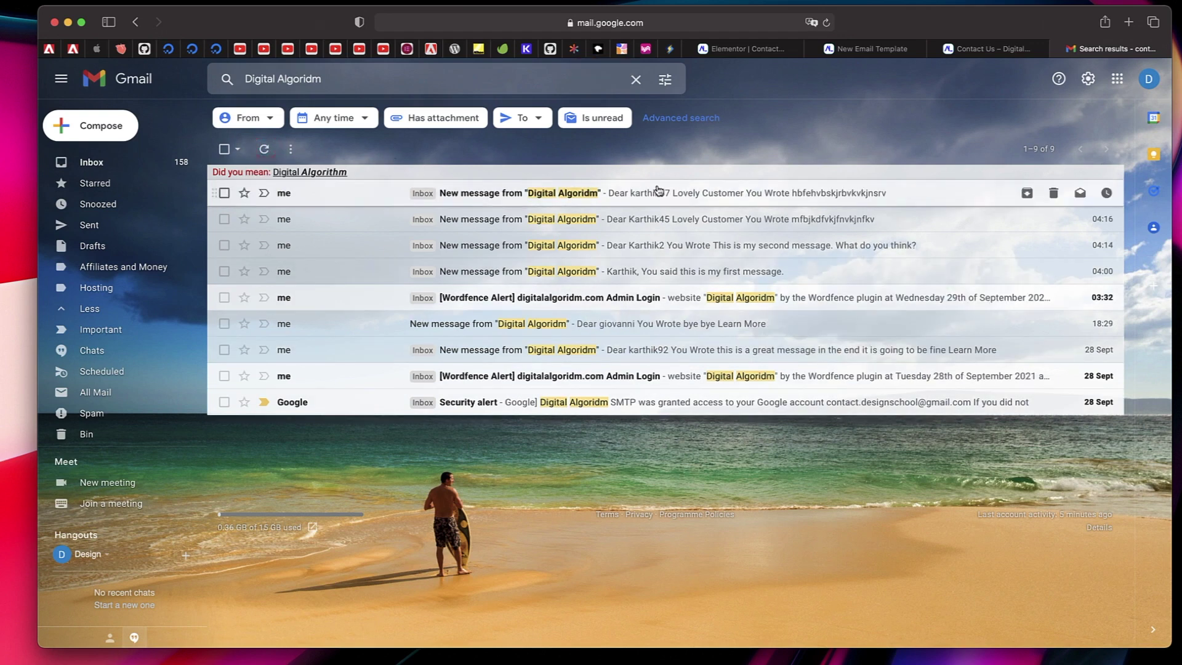
{"action": "left_click", "coordinate": [728, 201]}
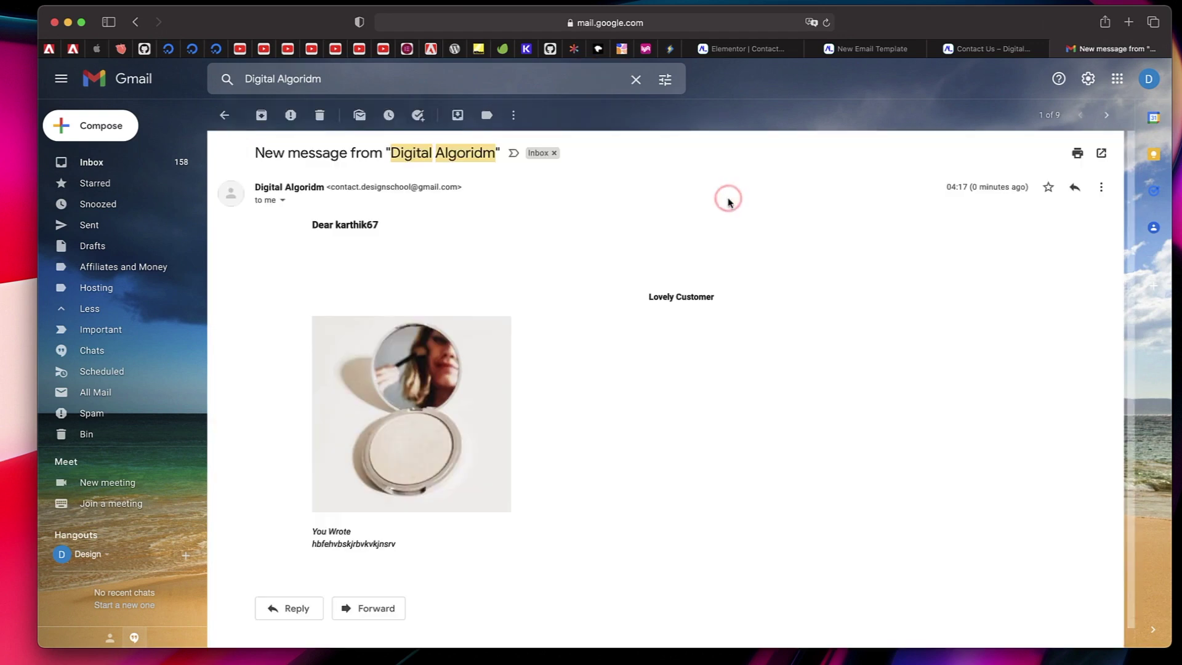
Select the Lovely Customer line to inspect its alignment and width
{"action": "triple_click", "coordinate": [689, 299]}
{"action": "triple_click", "coordinate": [688, 299]}
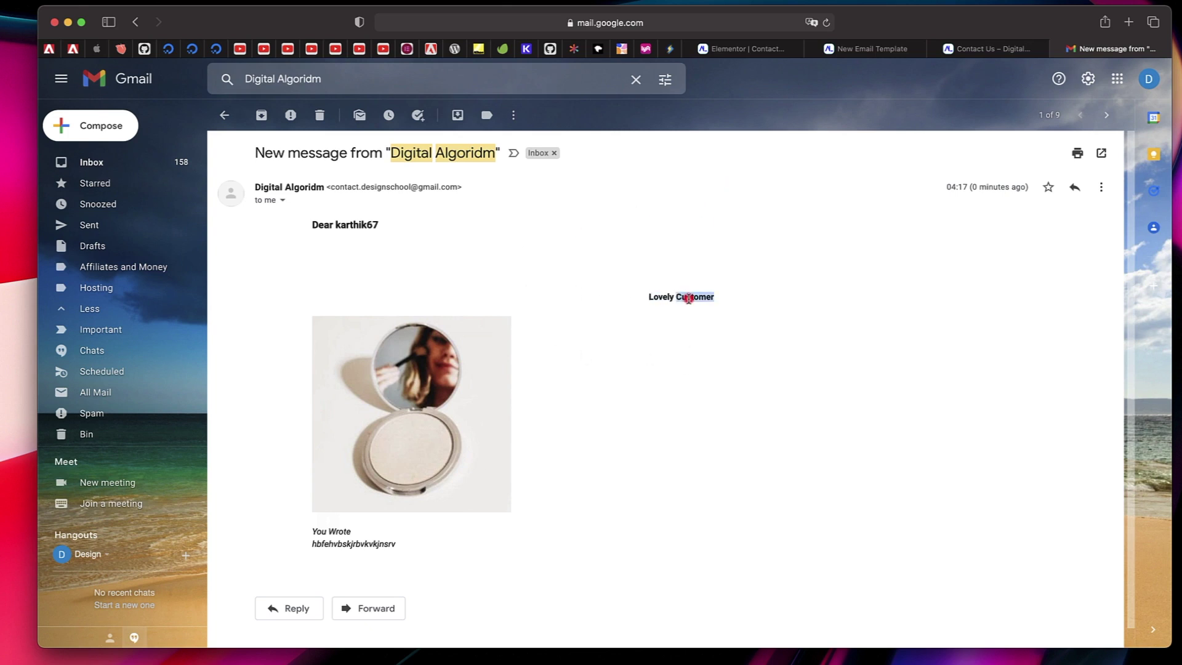
{"action": "left_click", "coordinate": [674, 300]}
{"action": "triple_click", "coordinate": [675, 299]}
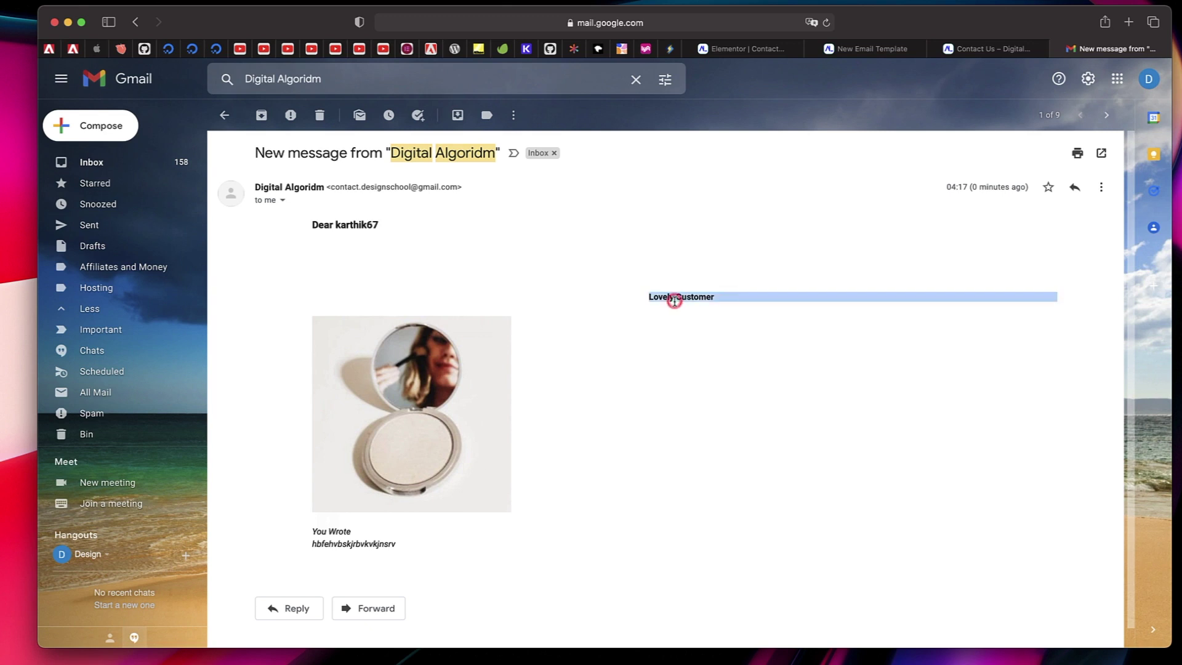
{"action": "left_click", "coordinate": [422, 277]}
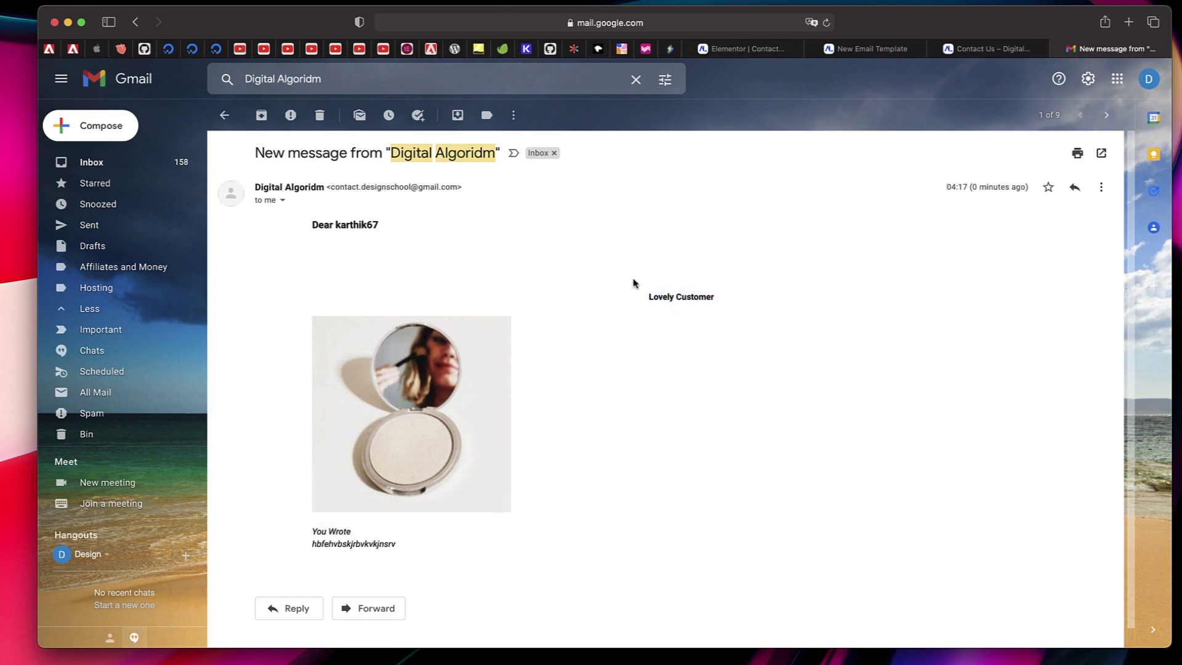
{"action": "triple_click", "coordinate": [663, 299]}
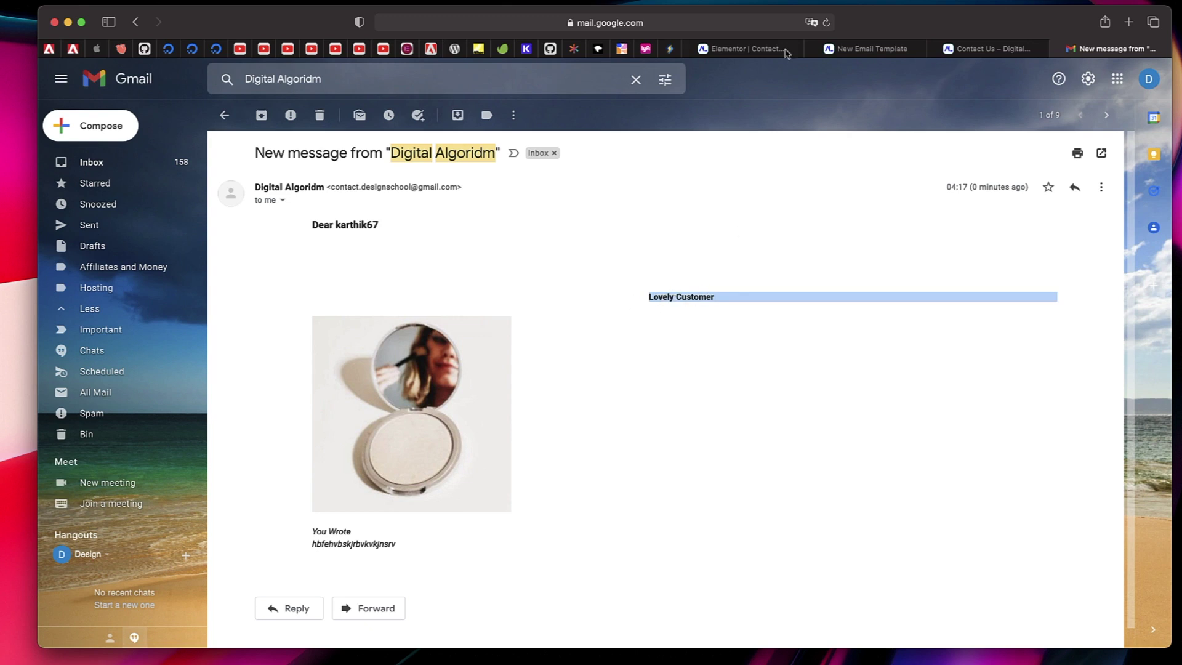
{"action": "left_click", "coordinate": [870, 54]}
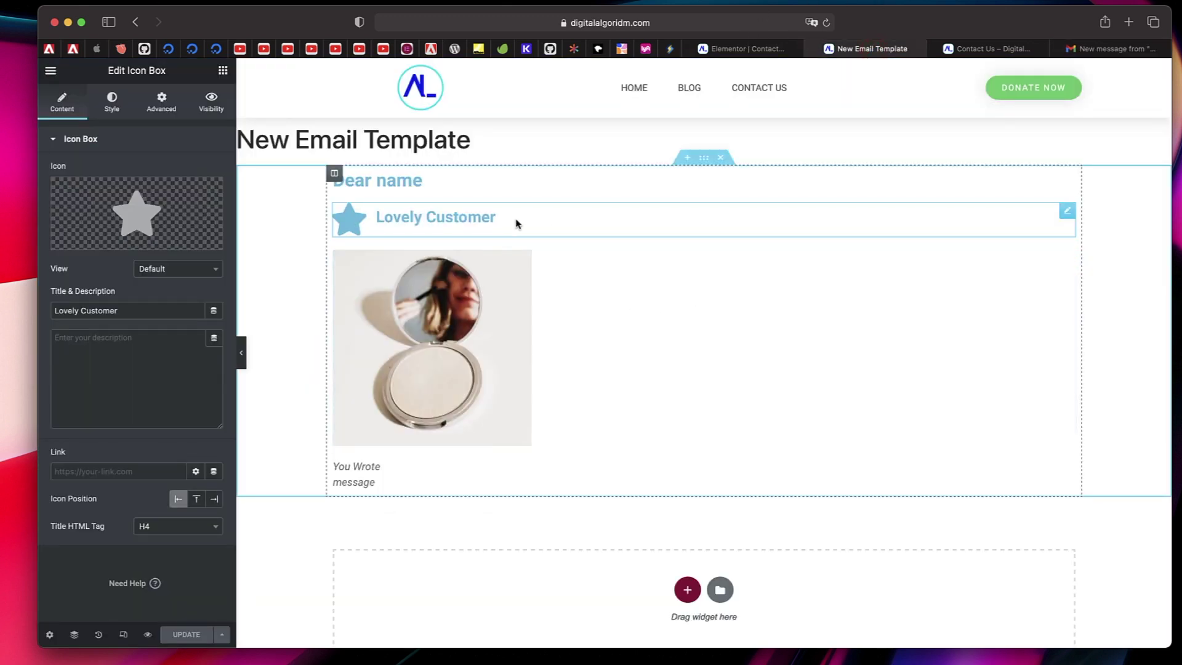
Centre the You Wrote message text and save the template
{"action": "left_click", "coordinate": [439, 479]}
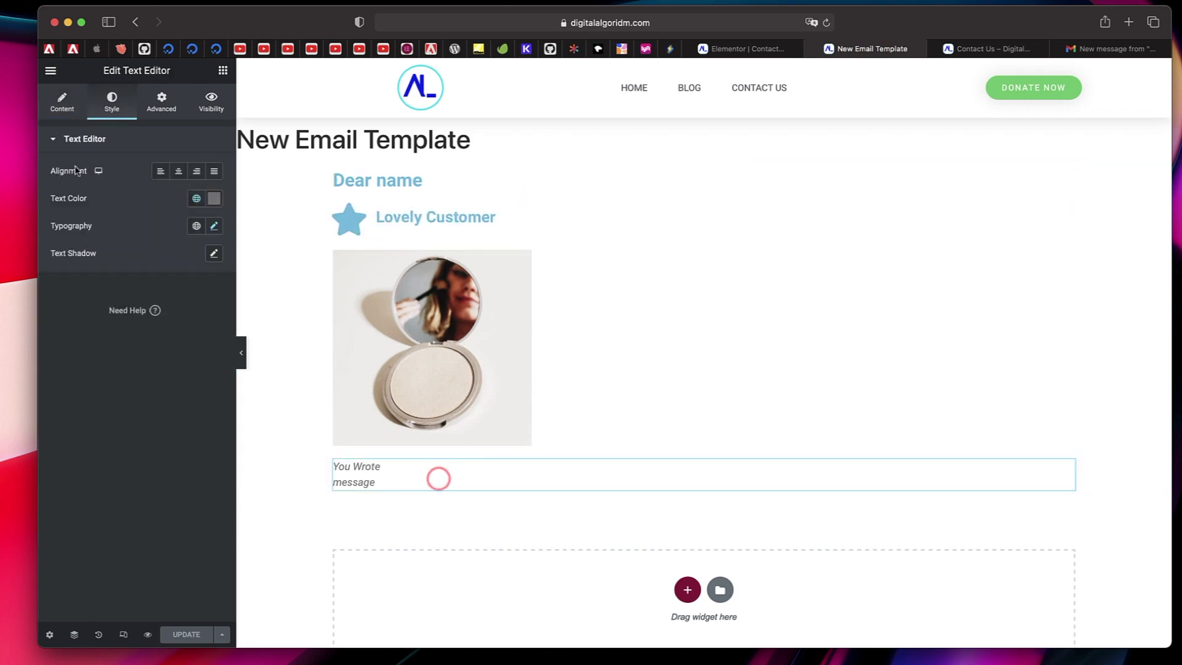
{"action": "left_click", "coordinate": [180, 173]}
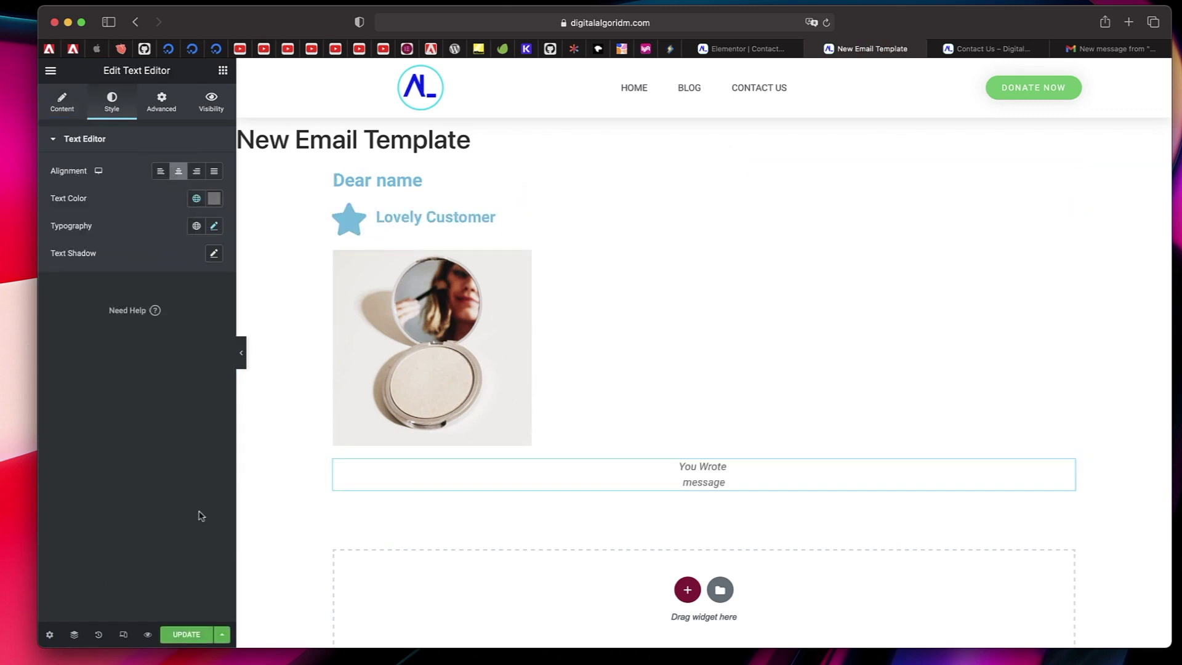
{"action": "left_click", "coordinate": [185, 636]}
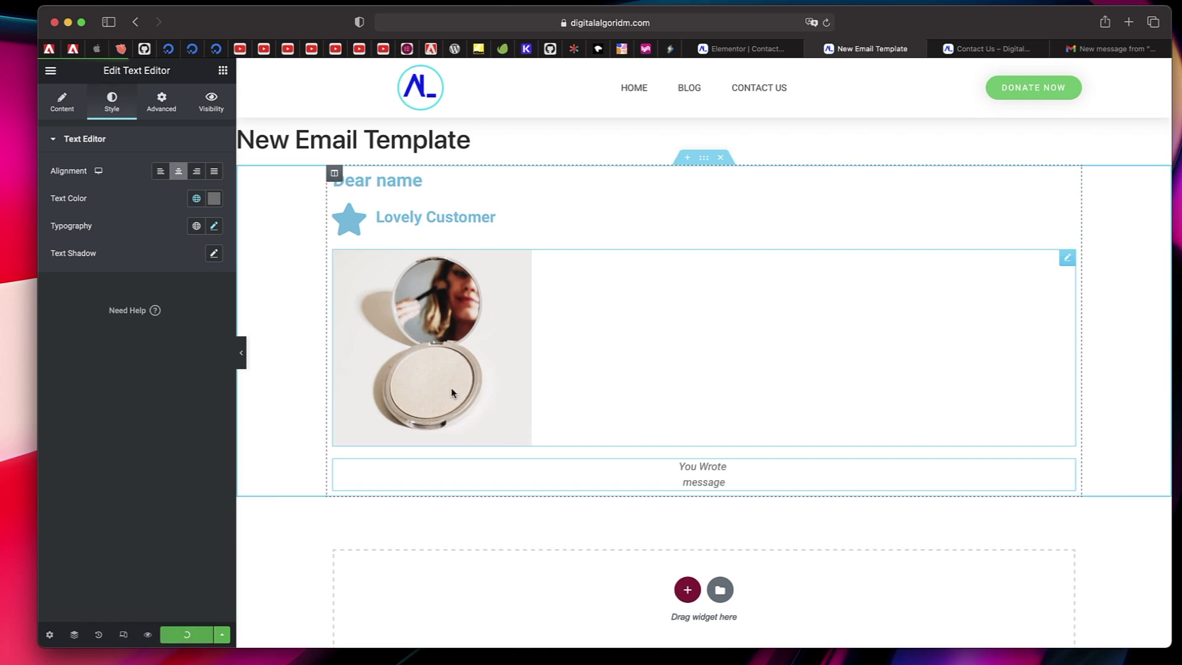
Centre the image within its block
{"action": "left_click", "coordinate": [588, 330]}
{"action": "left_click", "coordinate": [196, 298]}
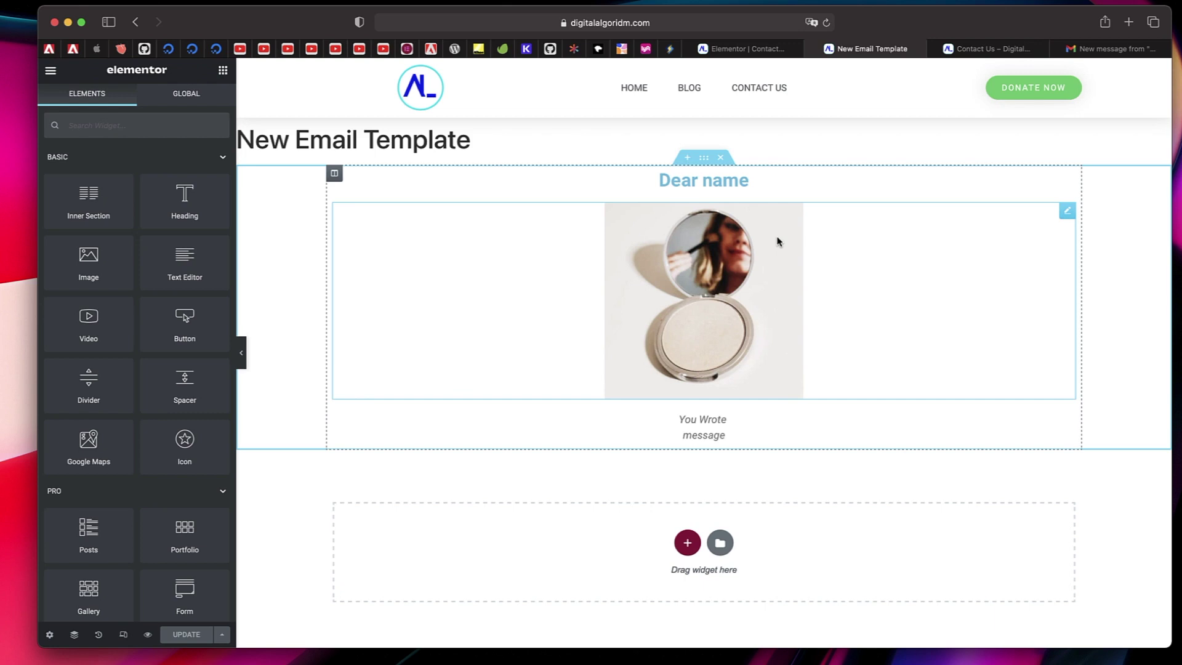
{"action": "left_click", "coordinate": [746, 48]}
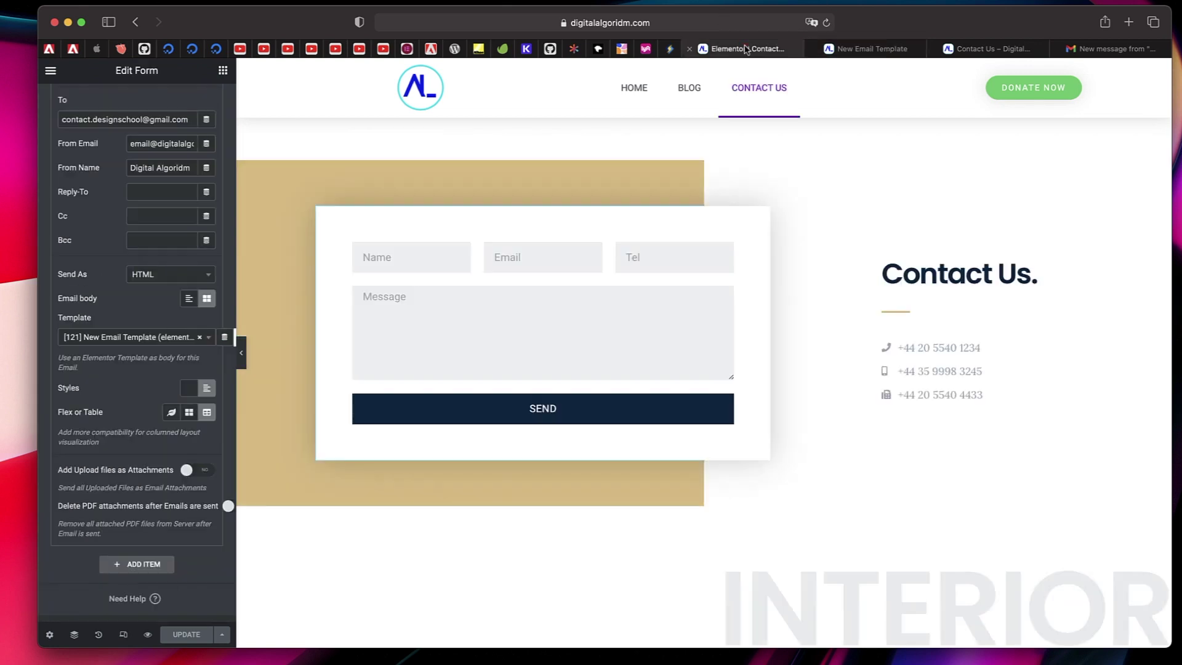
Autofill the Contact Us form with the 'this is ultimate email' message, send it, and go to Gmail
{"action": "left_click", "coordinate": [979, 49]}
{"action": "left_click", "coordinate": [234, 282]}
{"action": "key", "text": "Return"}
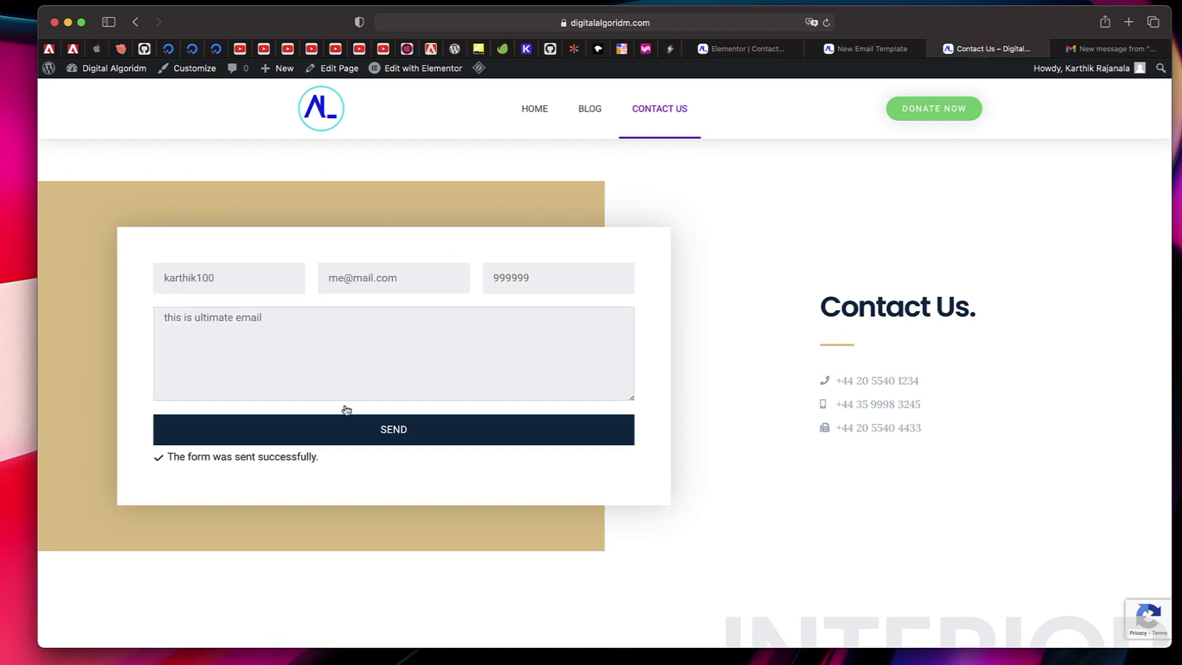
{"action": "left_click", "coordinate": [361, 431]}
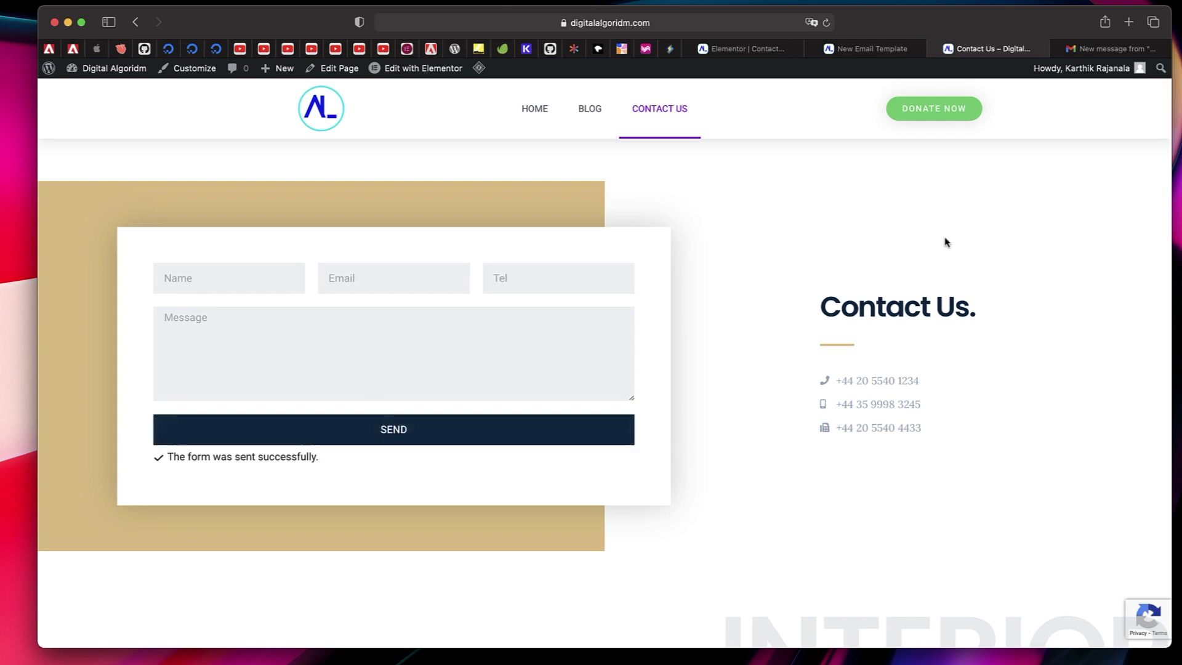
{"action": "left_click", "coordinate": [1102, 51]}
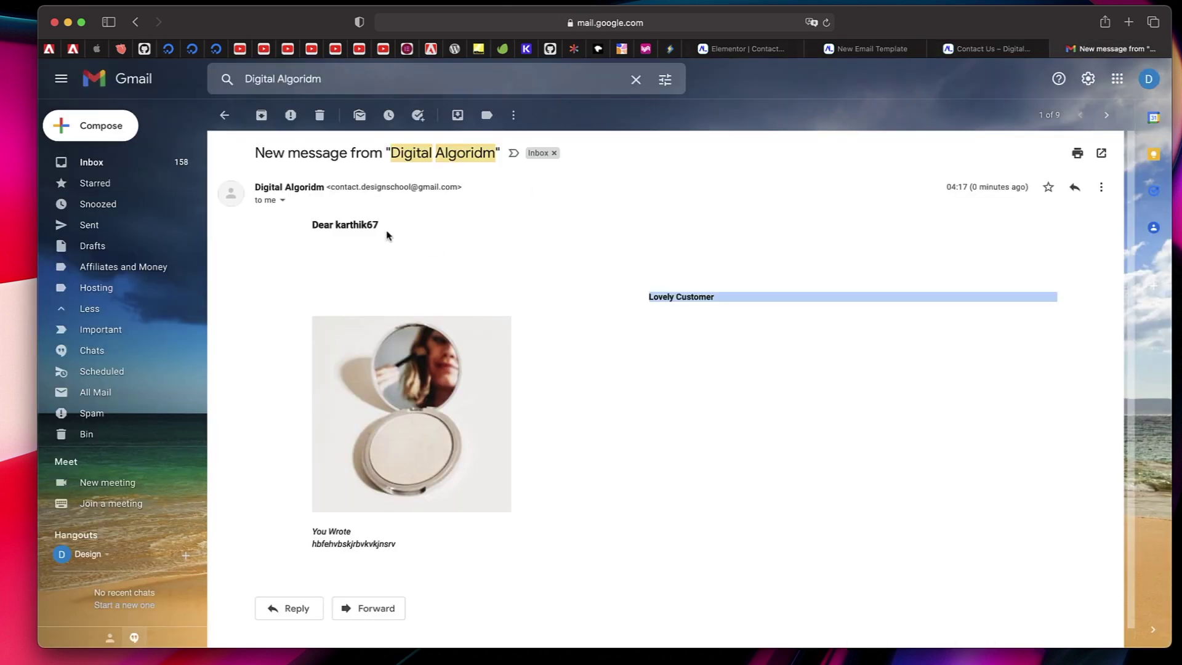
Refresh the results and open the newest 04:18 form email to check its centred layout
{"action": "left_click", "coordinate": [225, 116]}
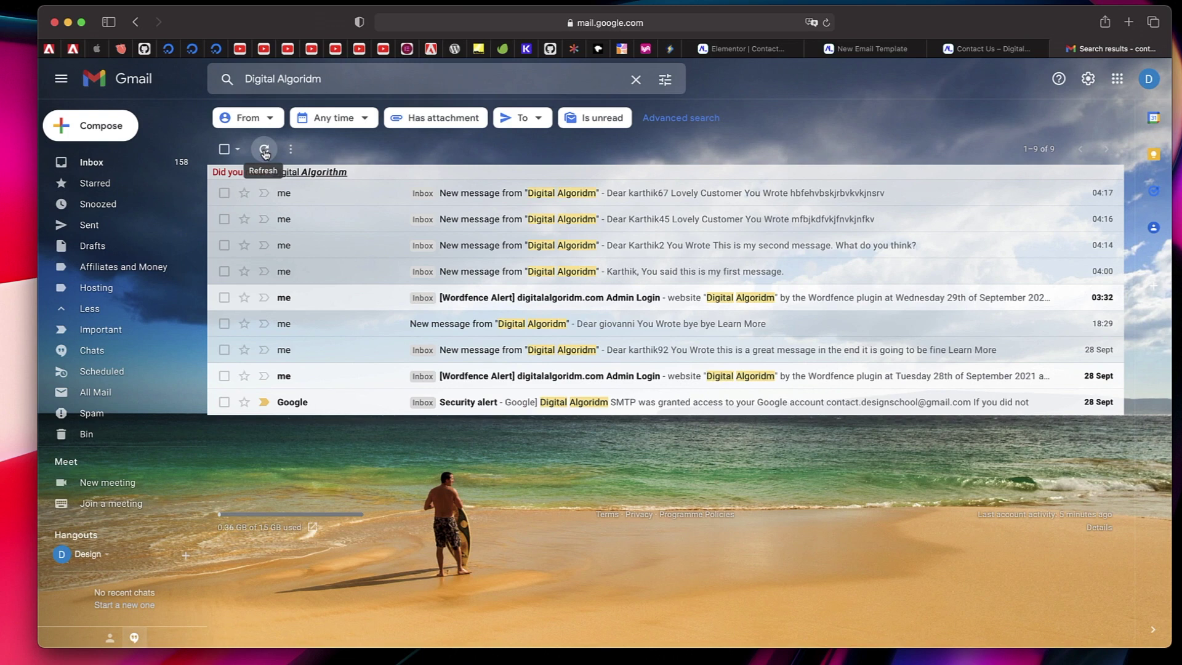
{"action": "left_click", "coordinate": [265, 150]}
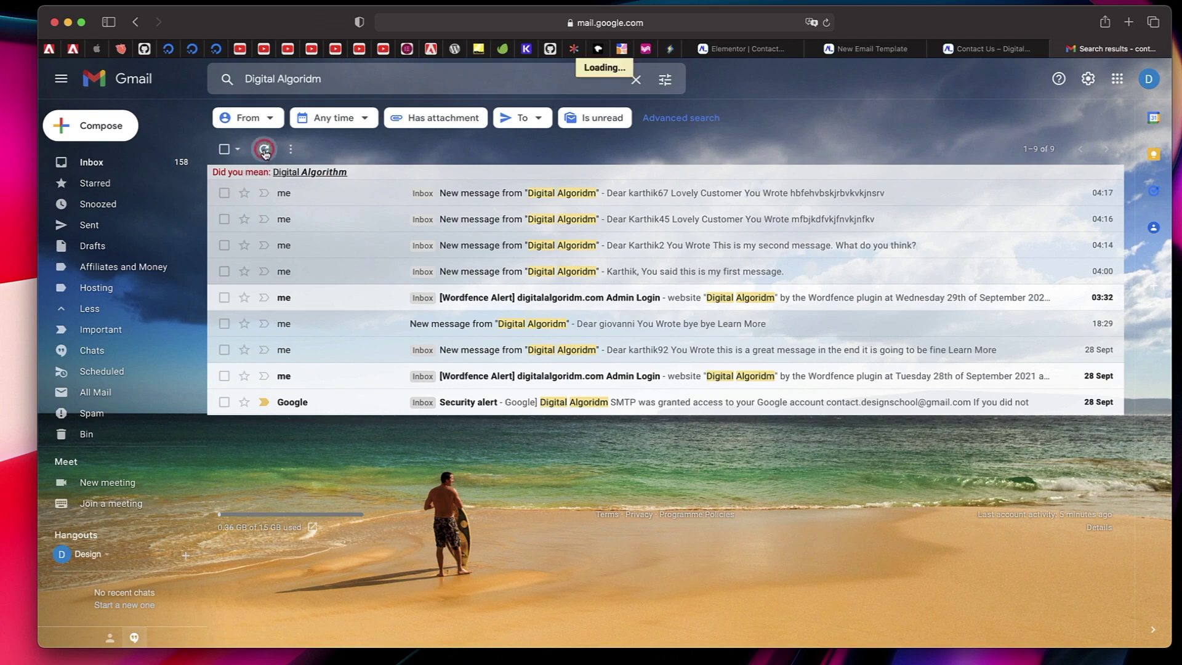
{"action": "left_click", "coordinate": [747, 195]}
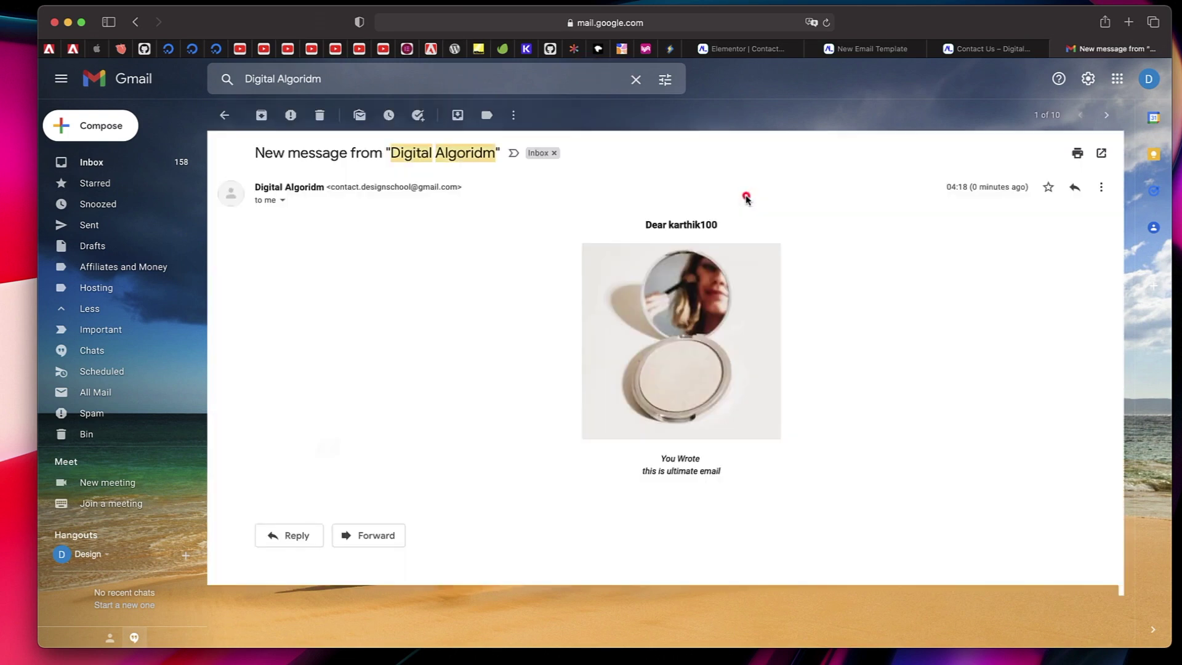
{"action": "mouse_move", "coordinate": [670, 407]}
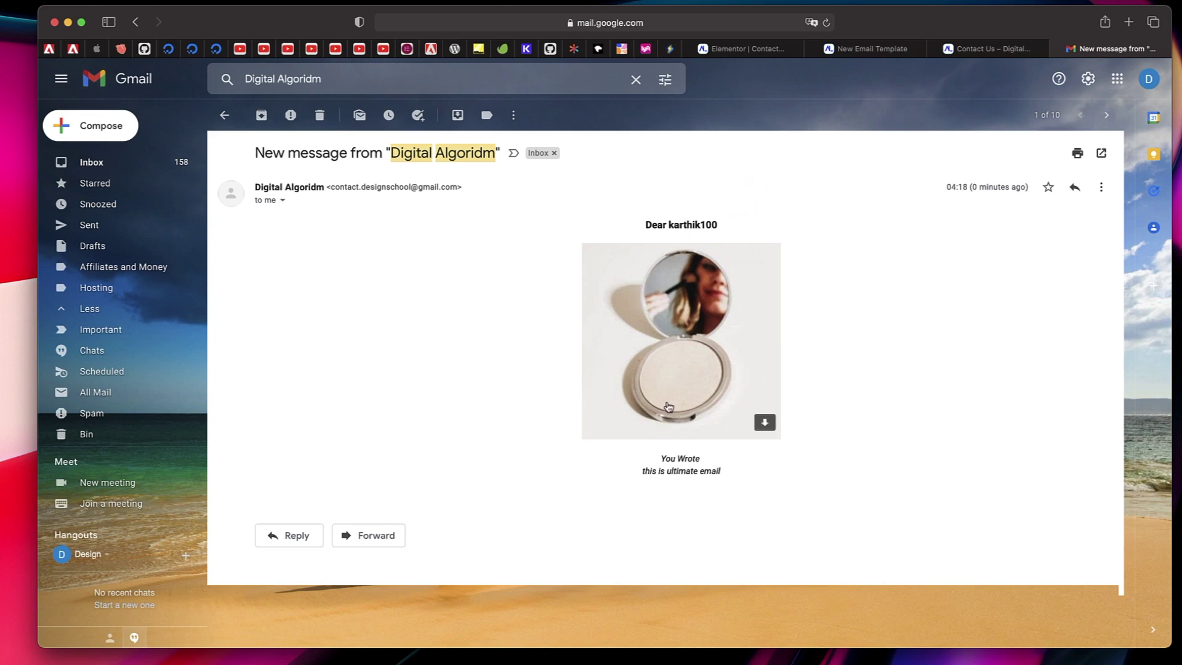